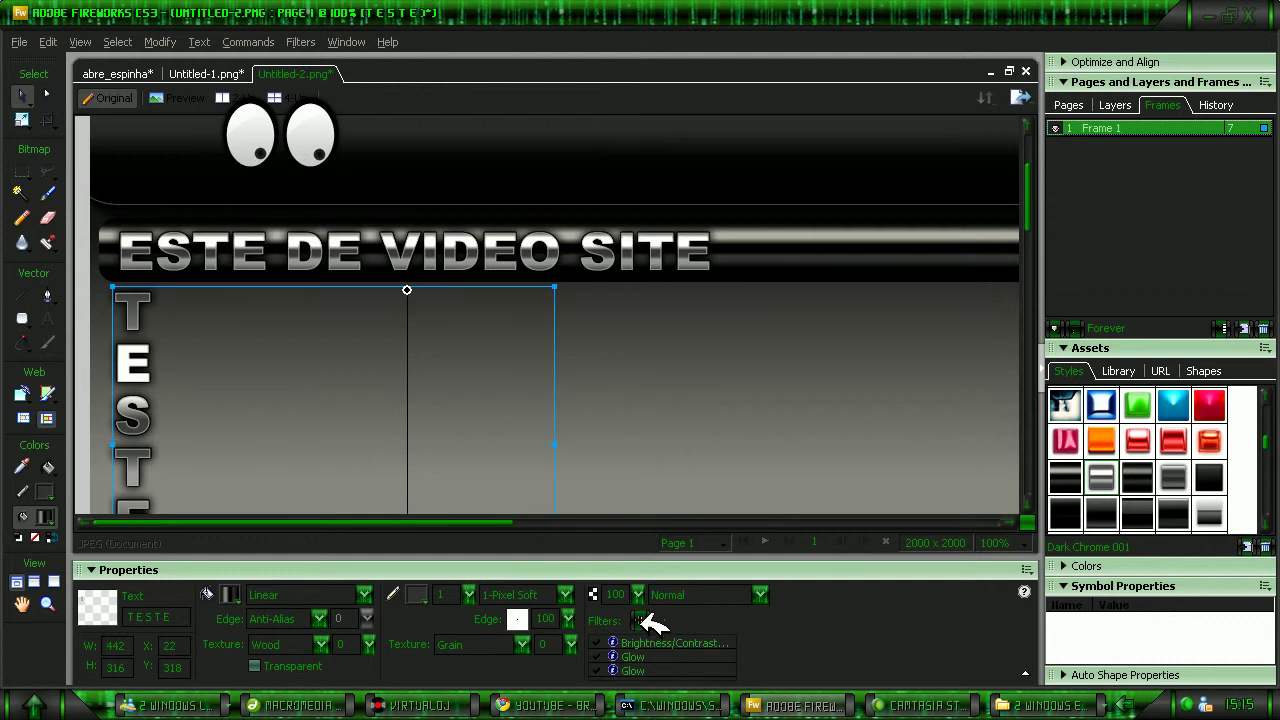
# - Add a blue Outer Glow to the vertical TESTE text through Photoshop Live Effects, with Stroke switched off
pyautogui.click(680, 603)
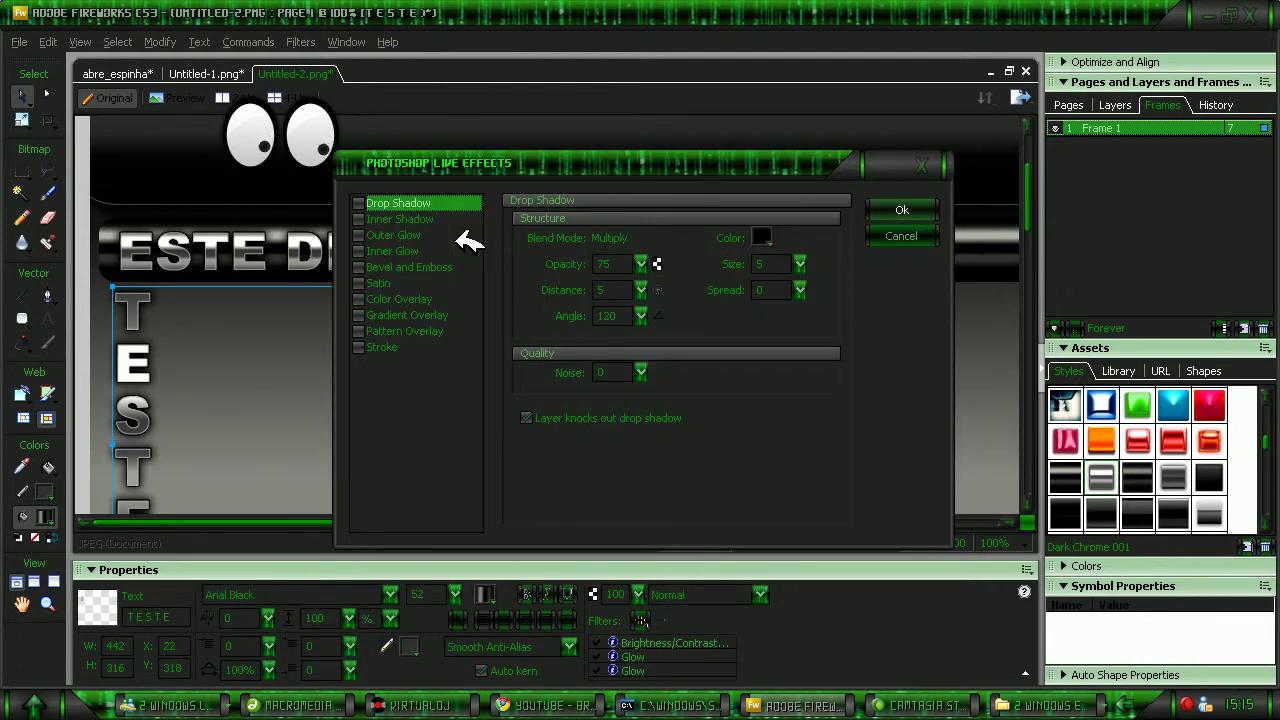
pyautogui.click(359, 346)
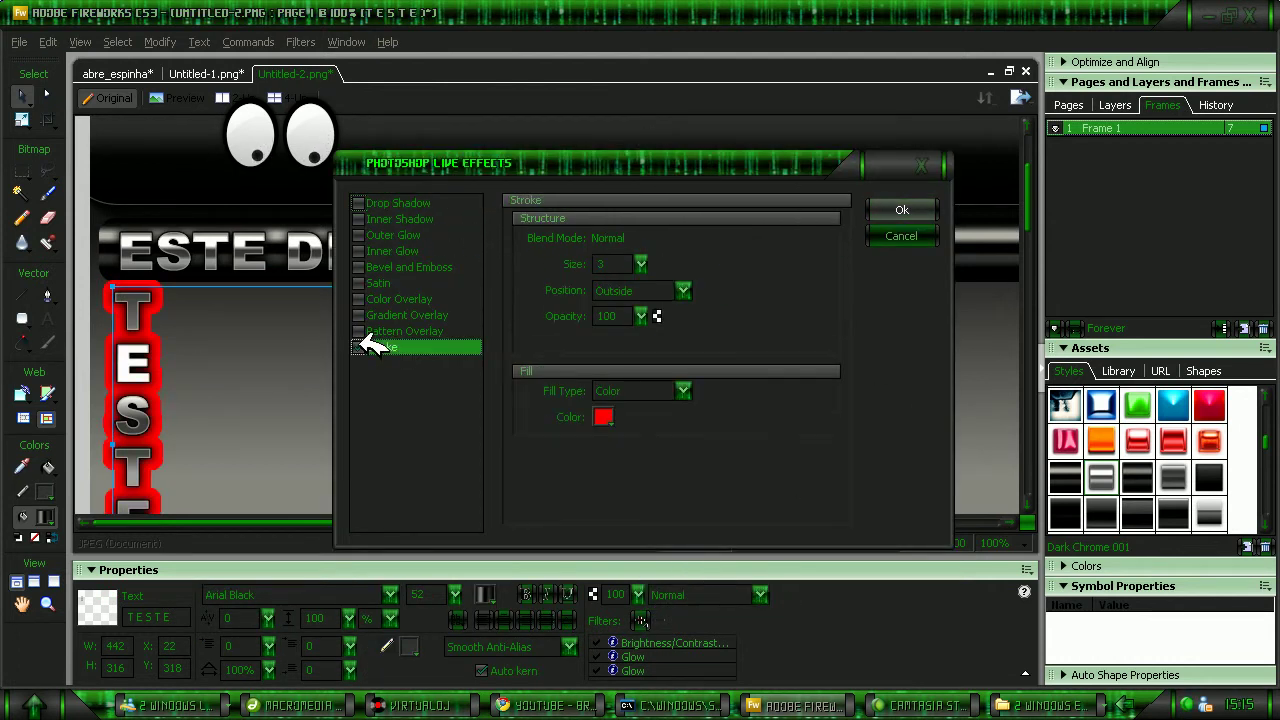
pyautogui.click(359, 234)
pyautogui.click(376, 346)
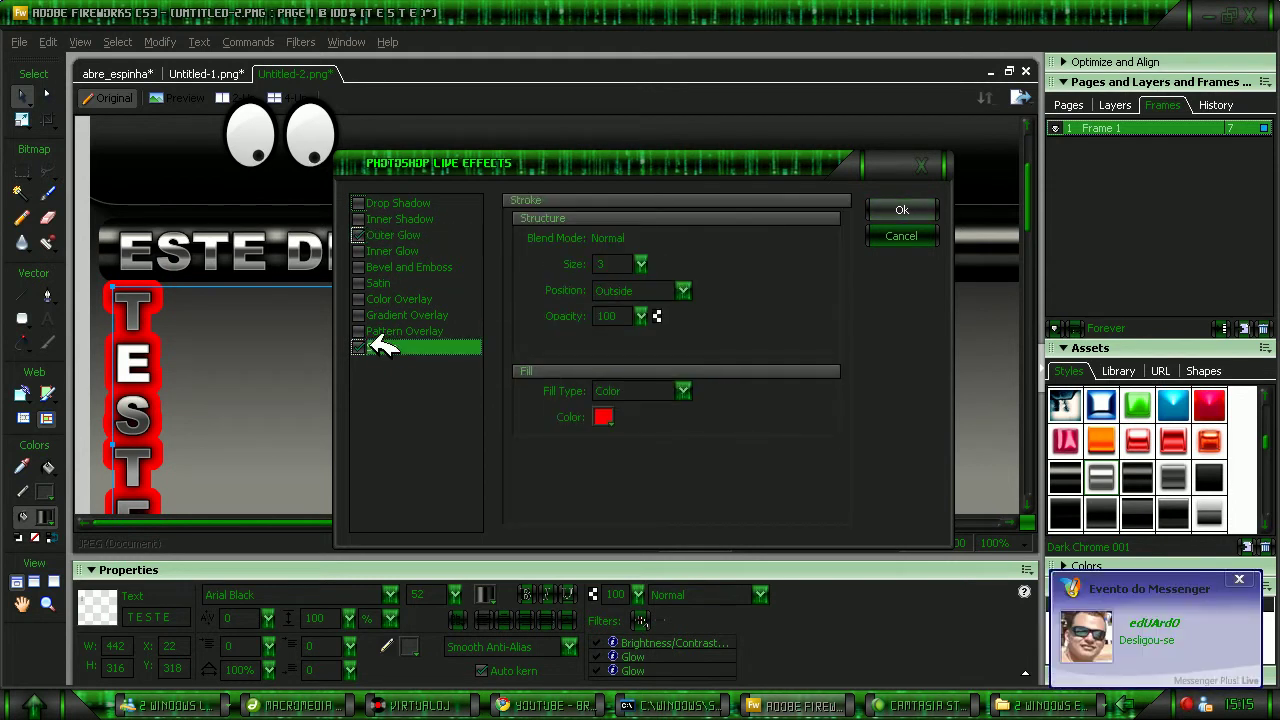
pyautogui.click(360, 346)
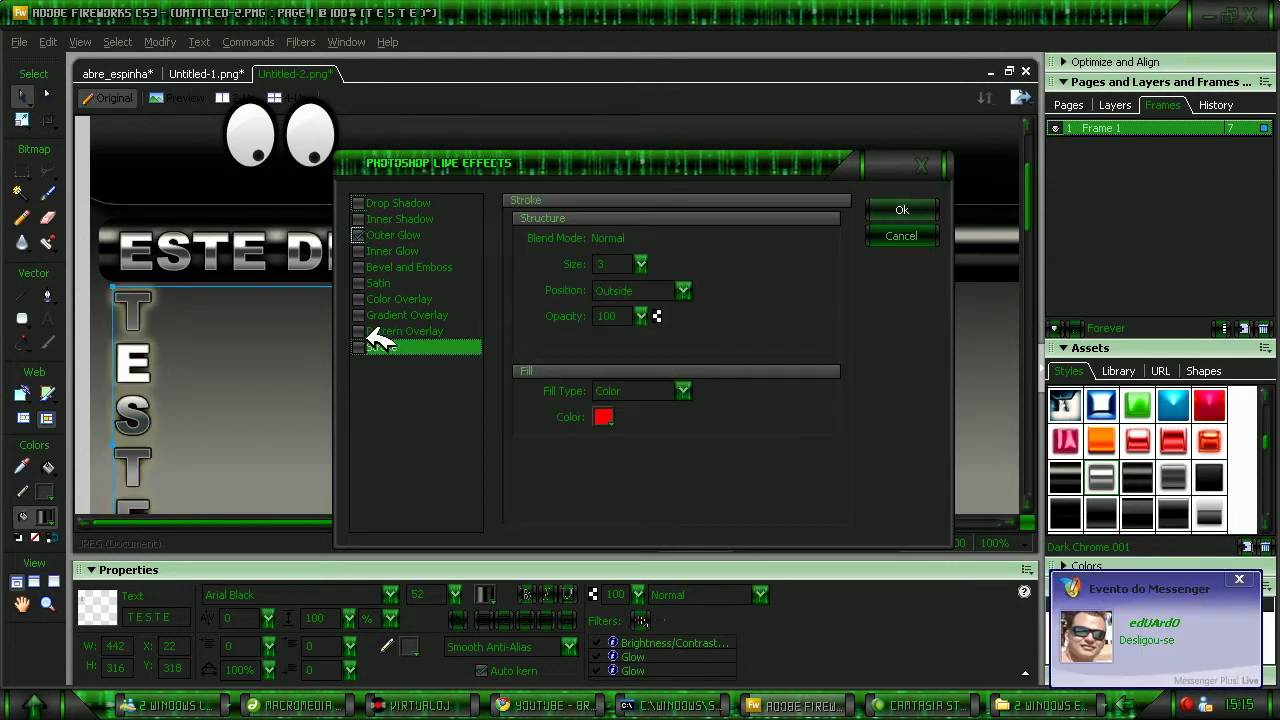
pyautogui.click(603, 417)
pyautogui.click(620, 362)
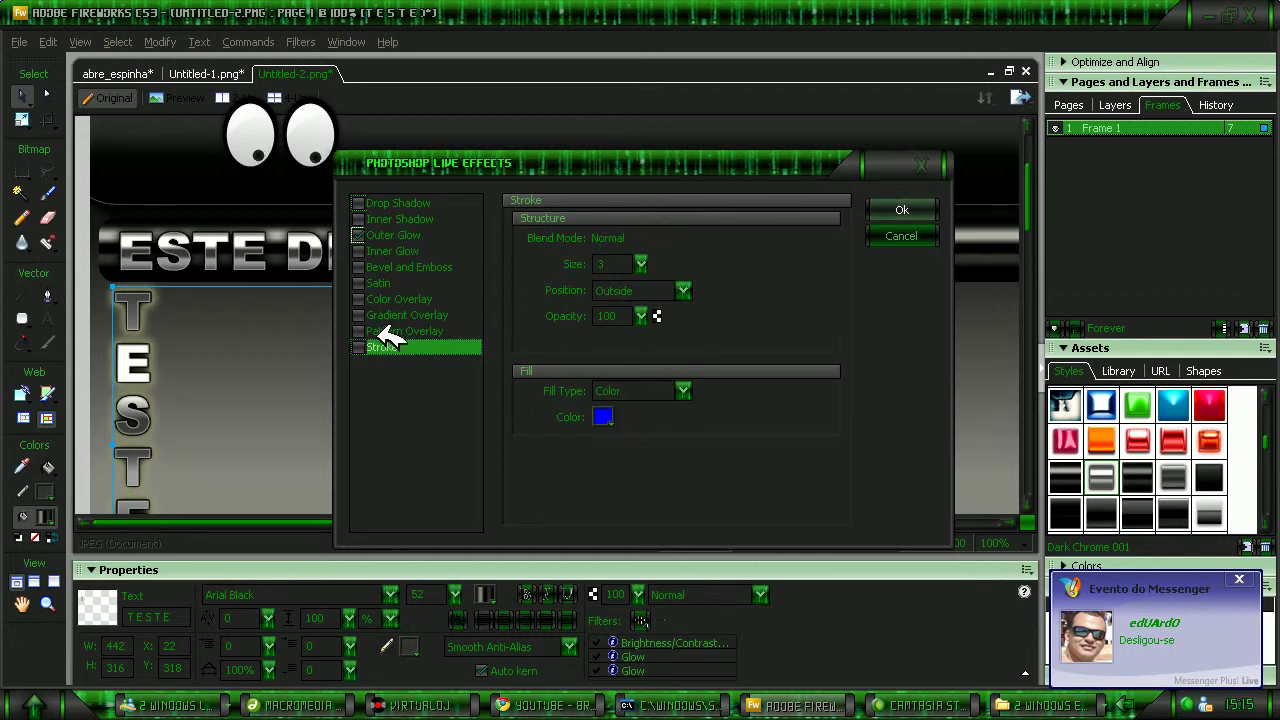
pyautogui.click(395, 234)
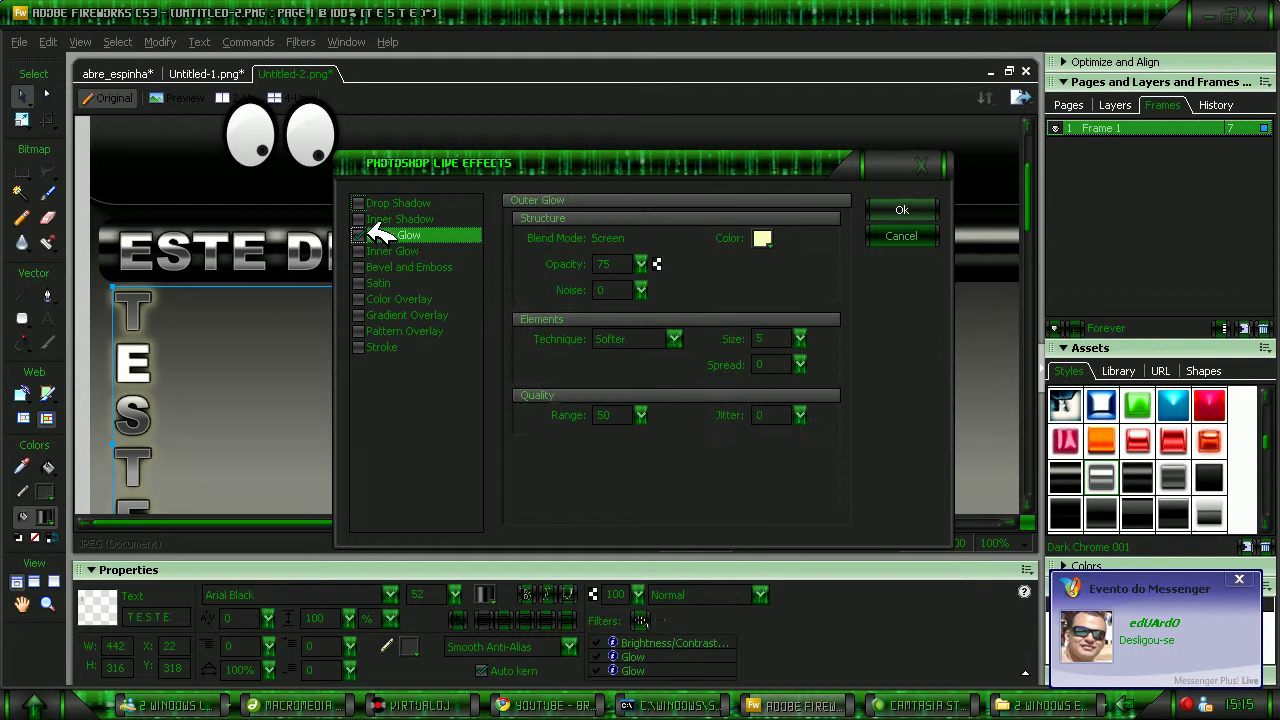
pyautogui.click(762, 238)
pyautogui.click(782, 185)
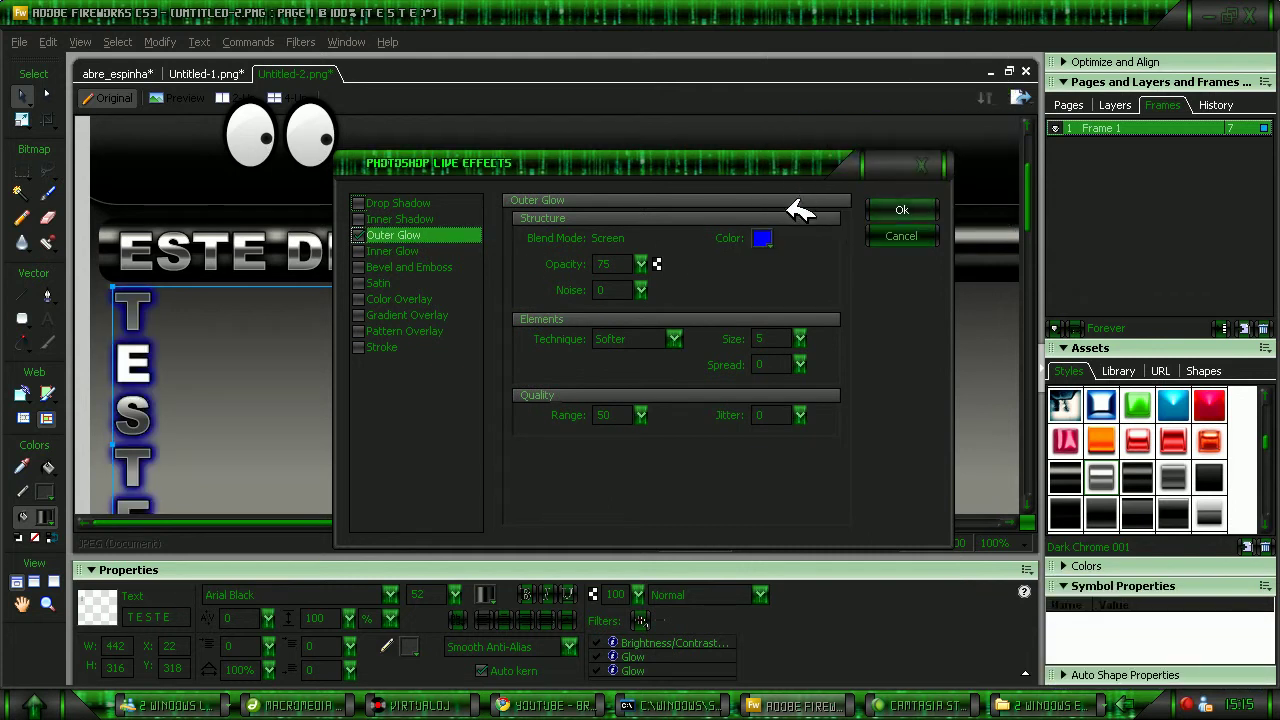
pyautogui.click(903, 210)
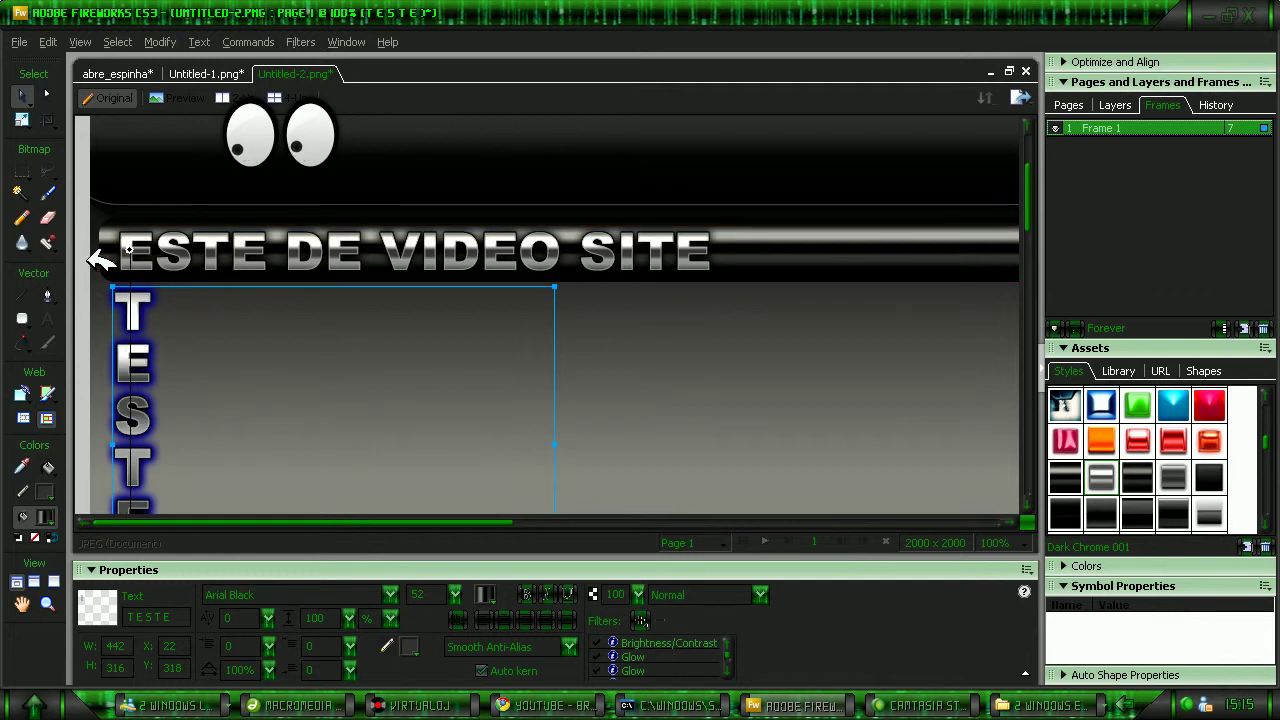
# - Draw a vertical line about 22 px long from the title bar to the first T of TESTE and centre it over the letter
pyautogui.click(24, 297)
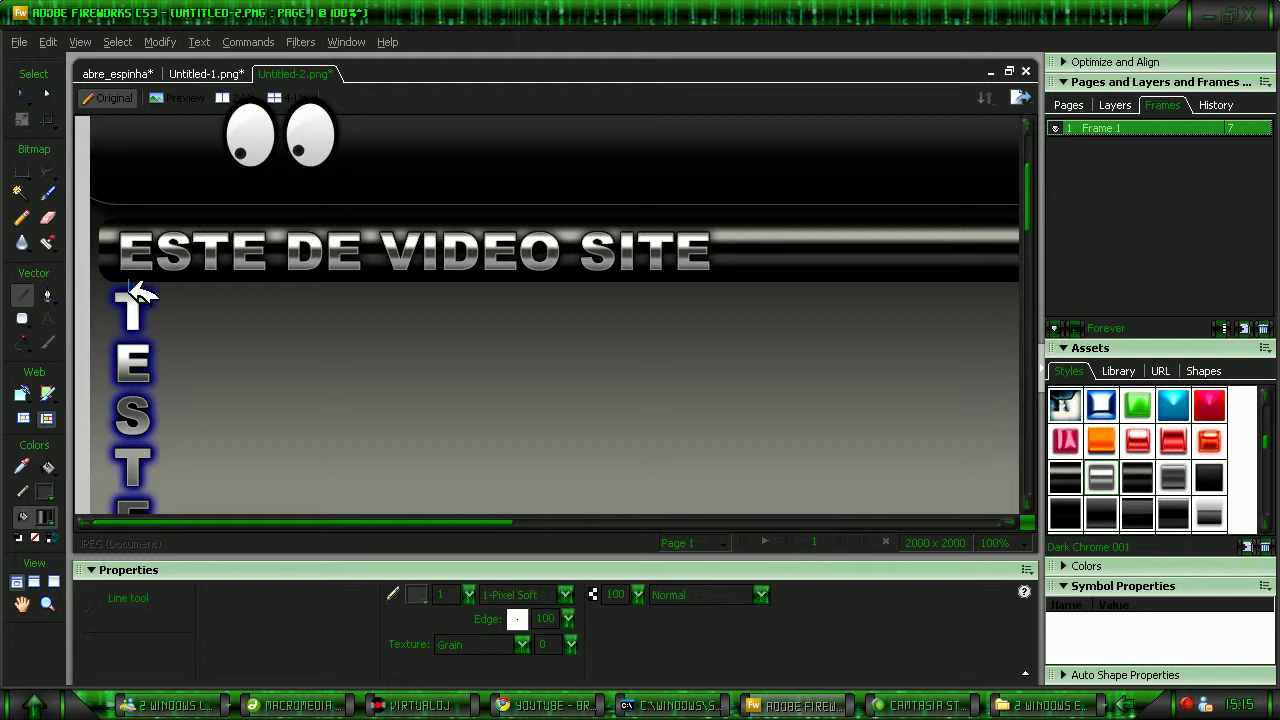
pyautogui.moveTo(129, 296); pyautogui.dragTo(129, 300)
pyautogui.click(22, 94)
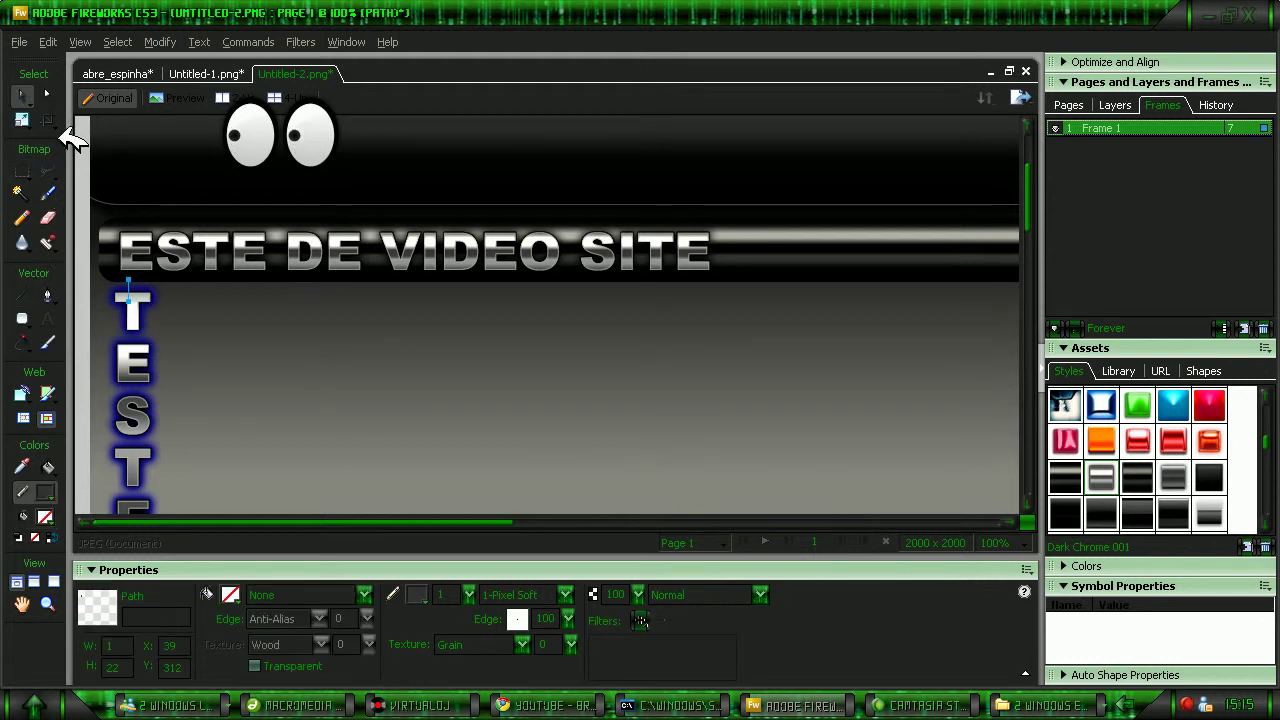
pyautogui.click(258, 360)
pyautogui.click(133, 282)
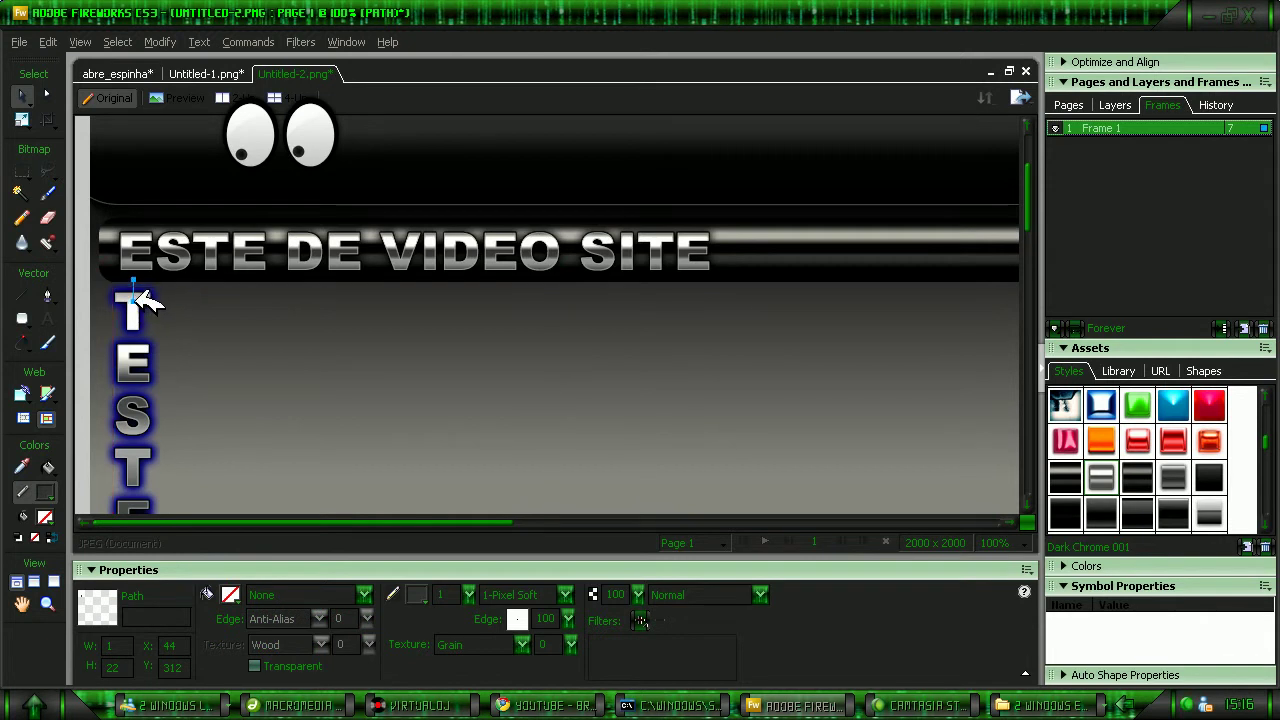
pyautogui.click(314, 320)
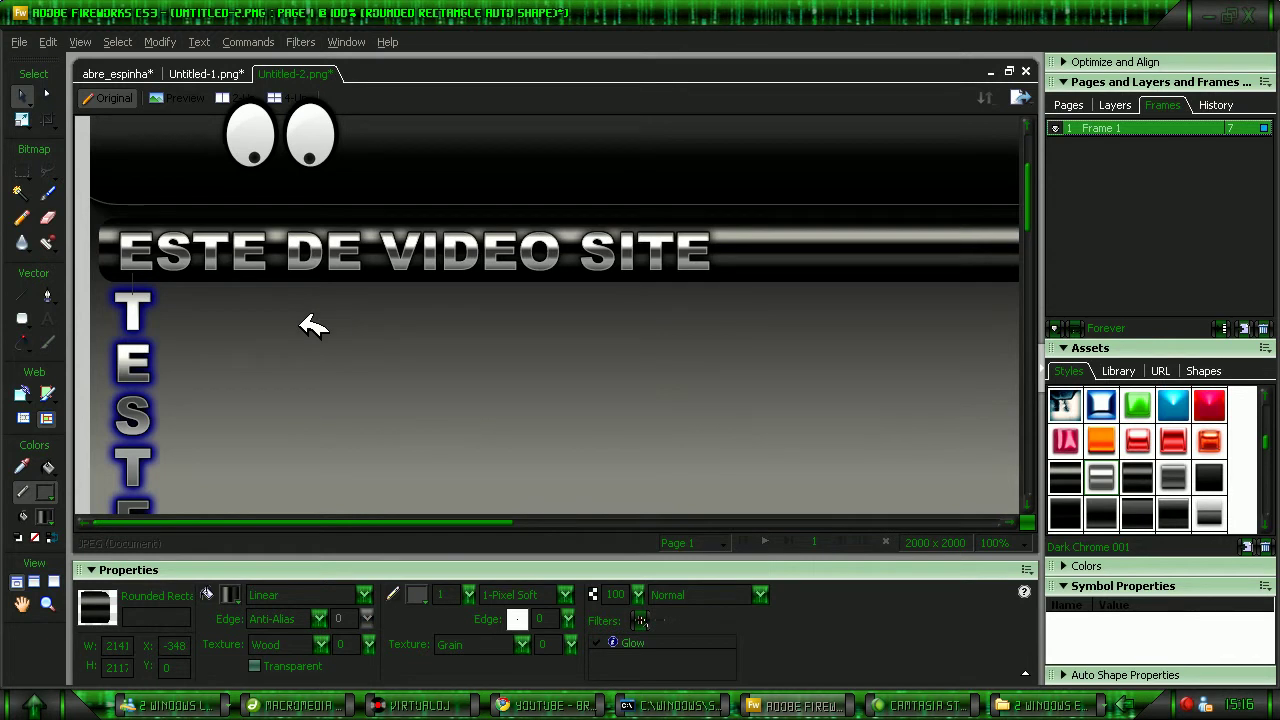
pyautogui.click(138, 280)
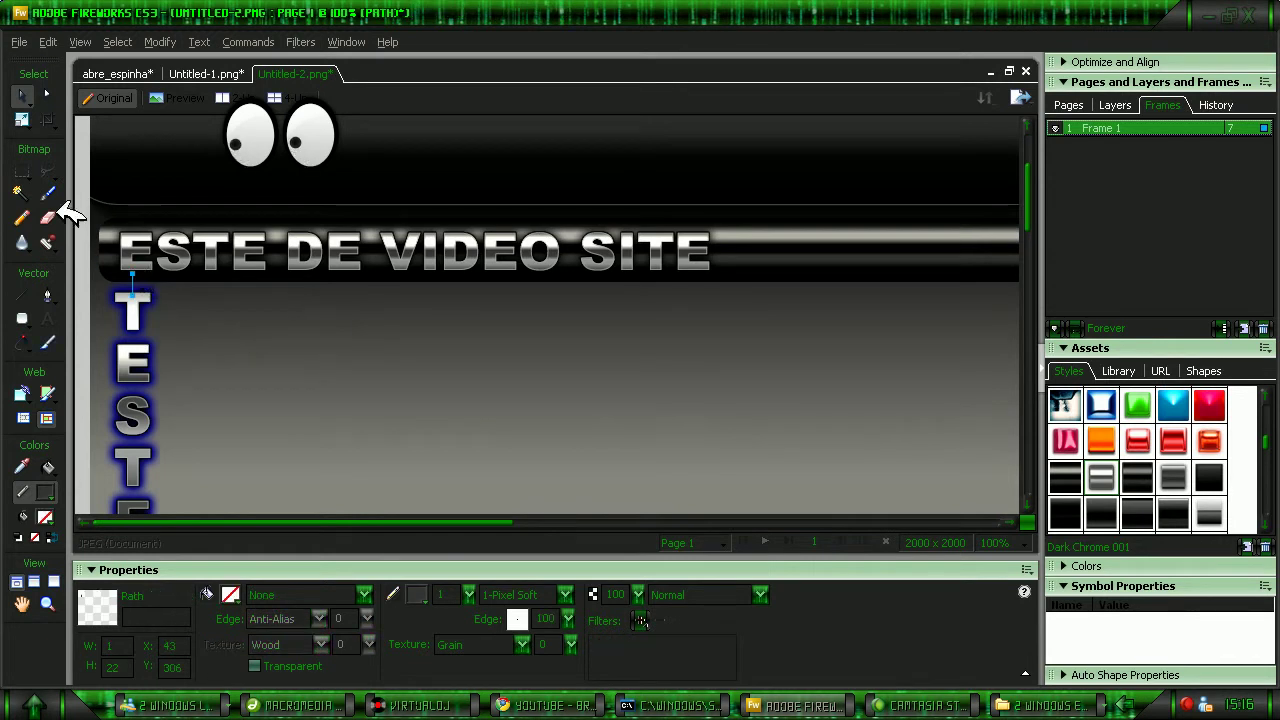
pyautogui.moveTo(22, 119); pyautogui.dragTo(80, 166)
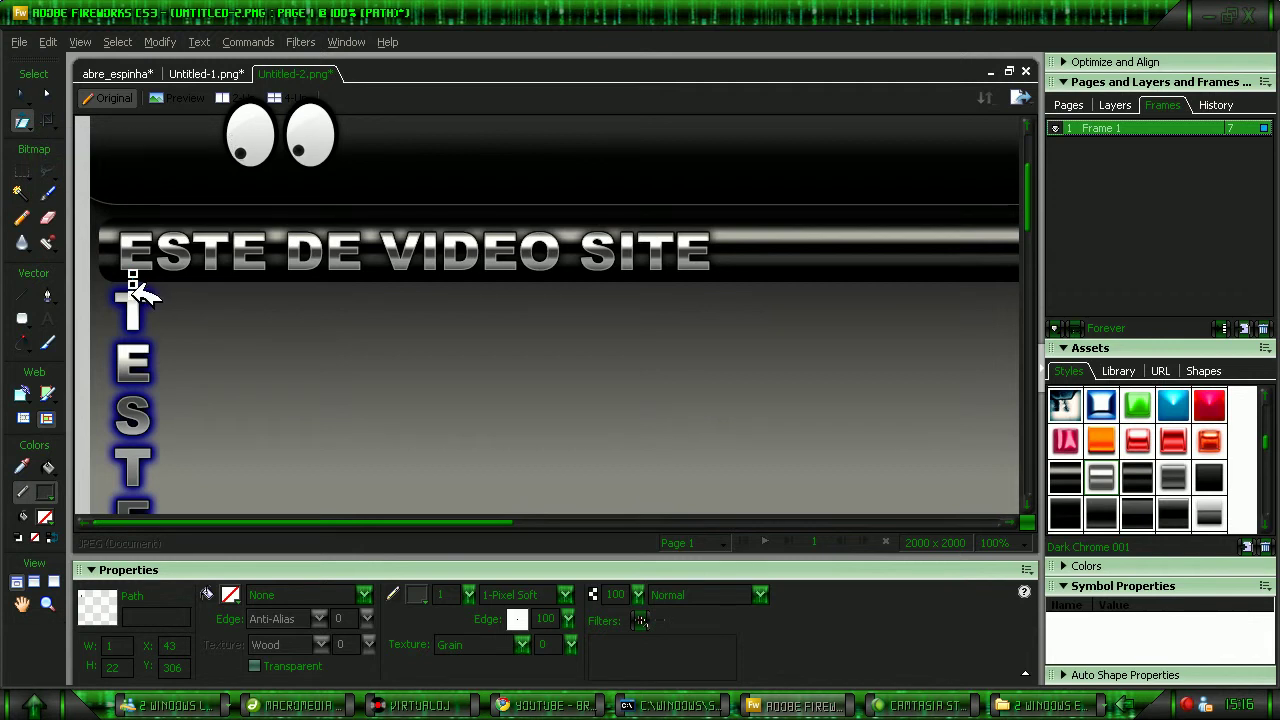
pyautogui.click(21, 94)
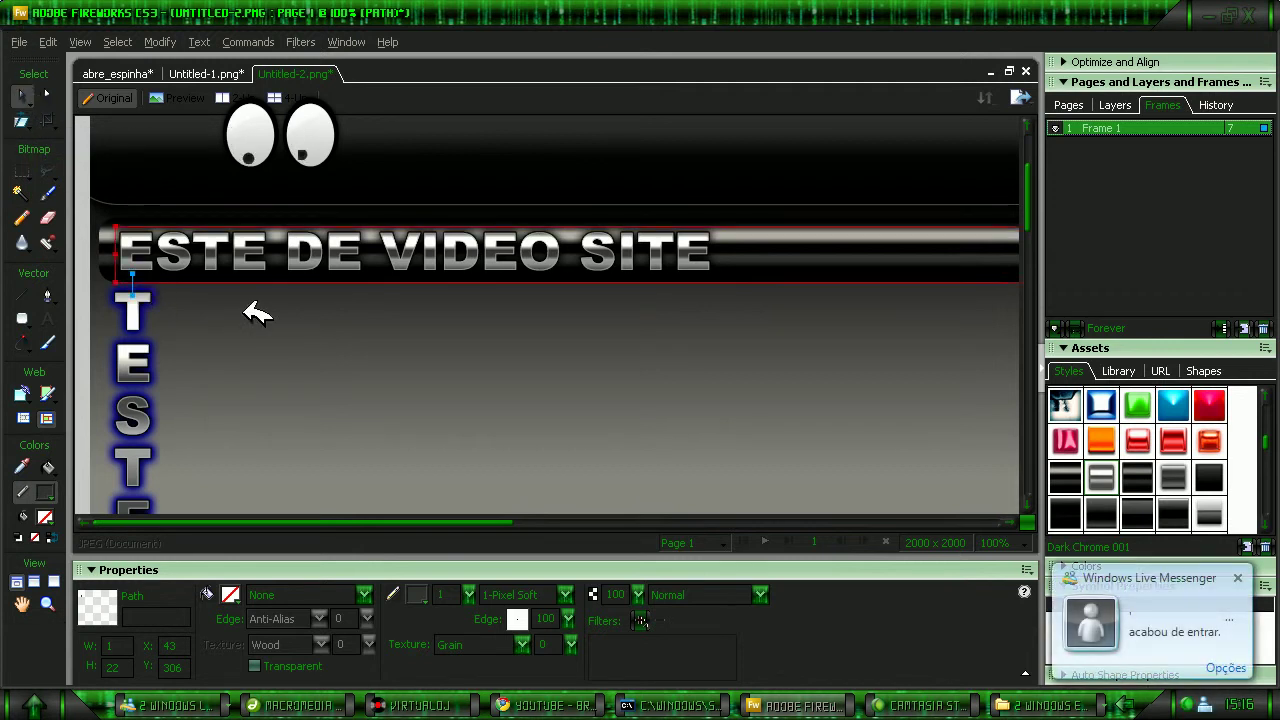
pyautogui.click(286, 360)
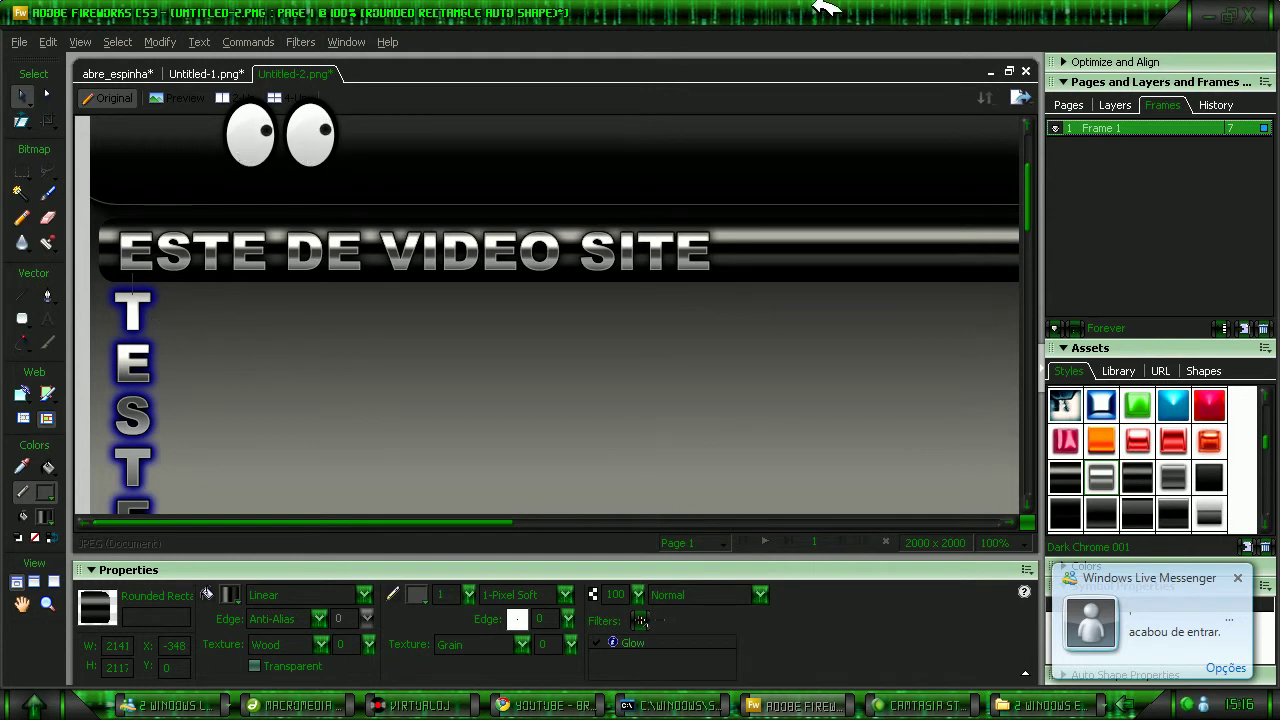
# - Rotate the vertical TESTE text slightly counterclockwise and reposition it so its first T hangs under the short line
pyautogui.click(147, 312)
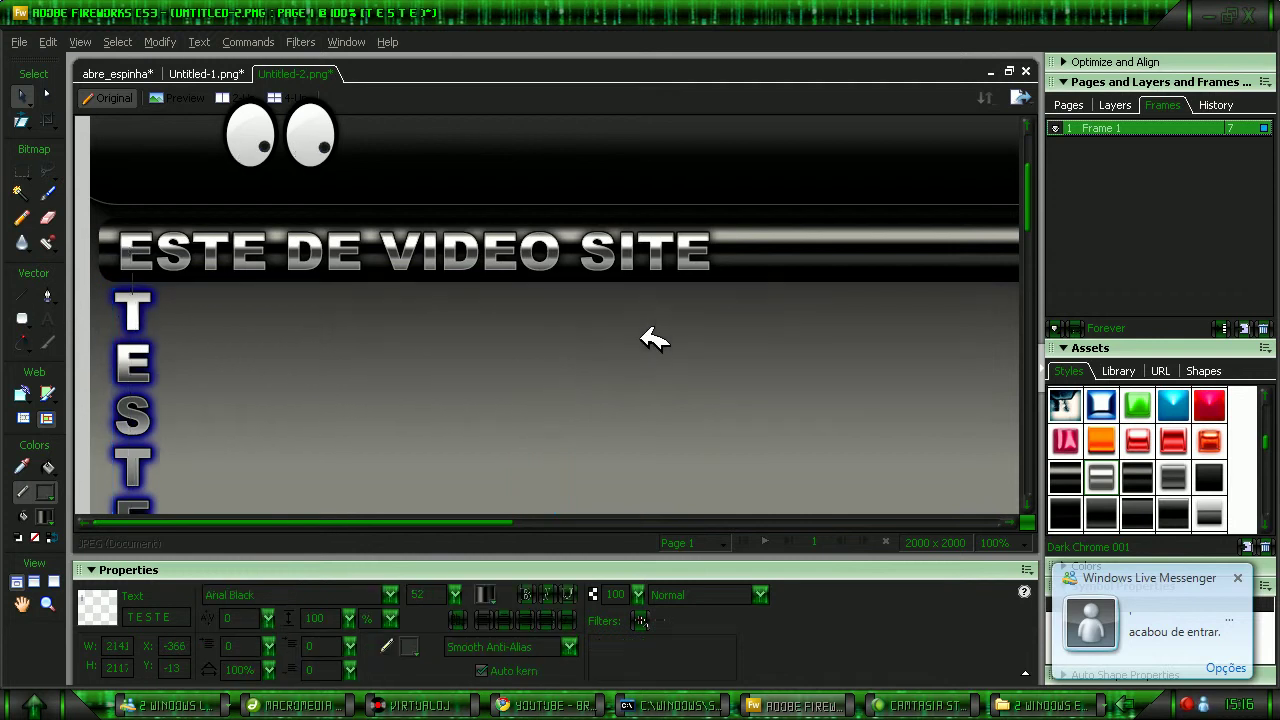
pyautogui.click(510, 340)
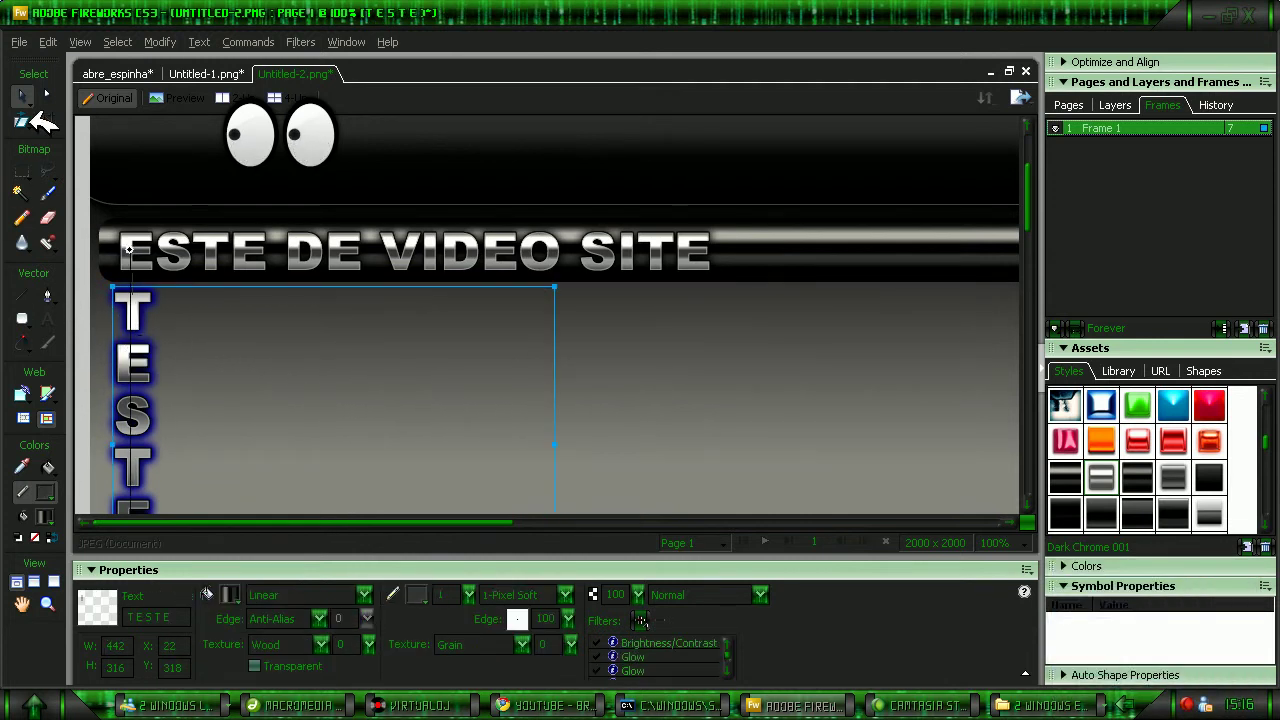
pyautogui.click(22, 120)
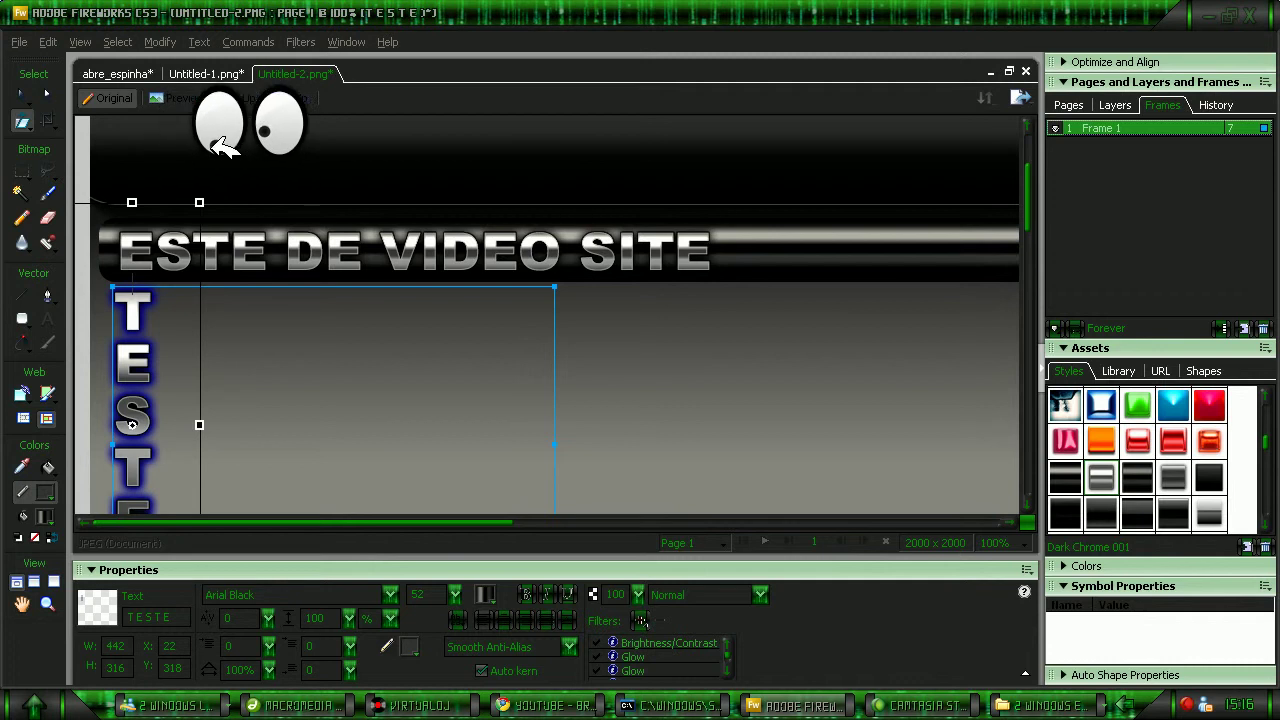
pyautogui.moveTo(630, 210); pyautogui.dragTo(557, 178)
pyautogui.click(32, 92)
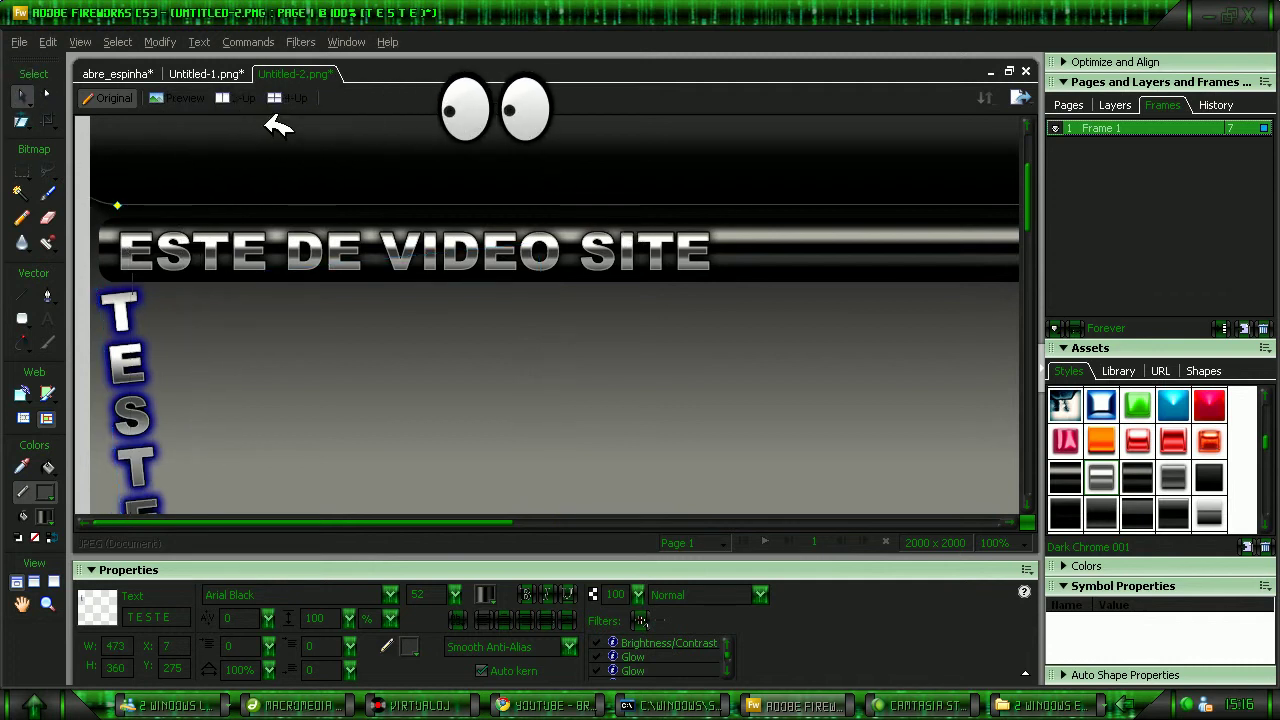
pyautogui.click(200, 266)
pyautogui.moveTo(128, 298); pyautogui.dragTo(140, 300)
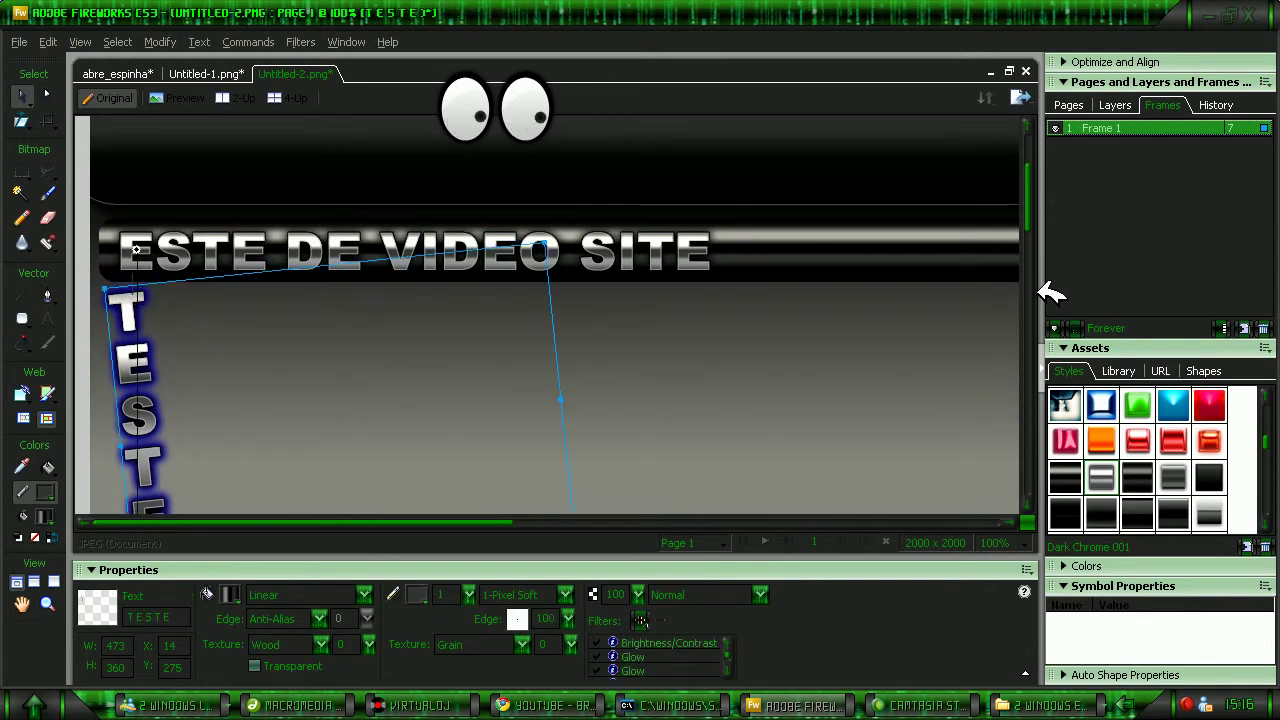
# - Apply a Dark Chrome style to the red TESTE DE VIDEO SITE headline in the page header
pyautogui.click(857, 366)
pyautogui.scroll(-2, 790, 210)
pyautogui.scroll(-2, 686, 420)
pyautogui.scroll(6, 686, 420)
pyautogui.scroll(-2, 678, 412)
pyautogui.scroll(-2, 678, 412)
pyautogui.scroll(4, 678, 412)
pyautogui.scroll(2, 684, 398)
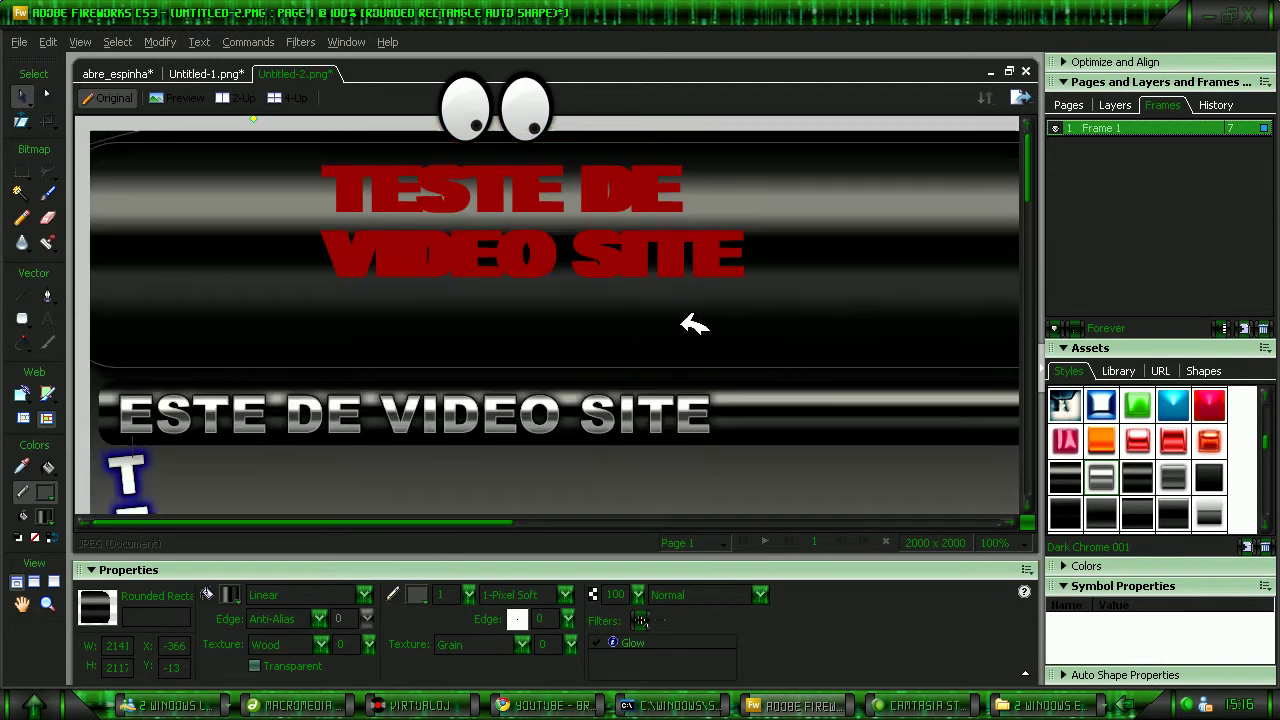
pyautogui.click(652, 251)
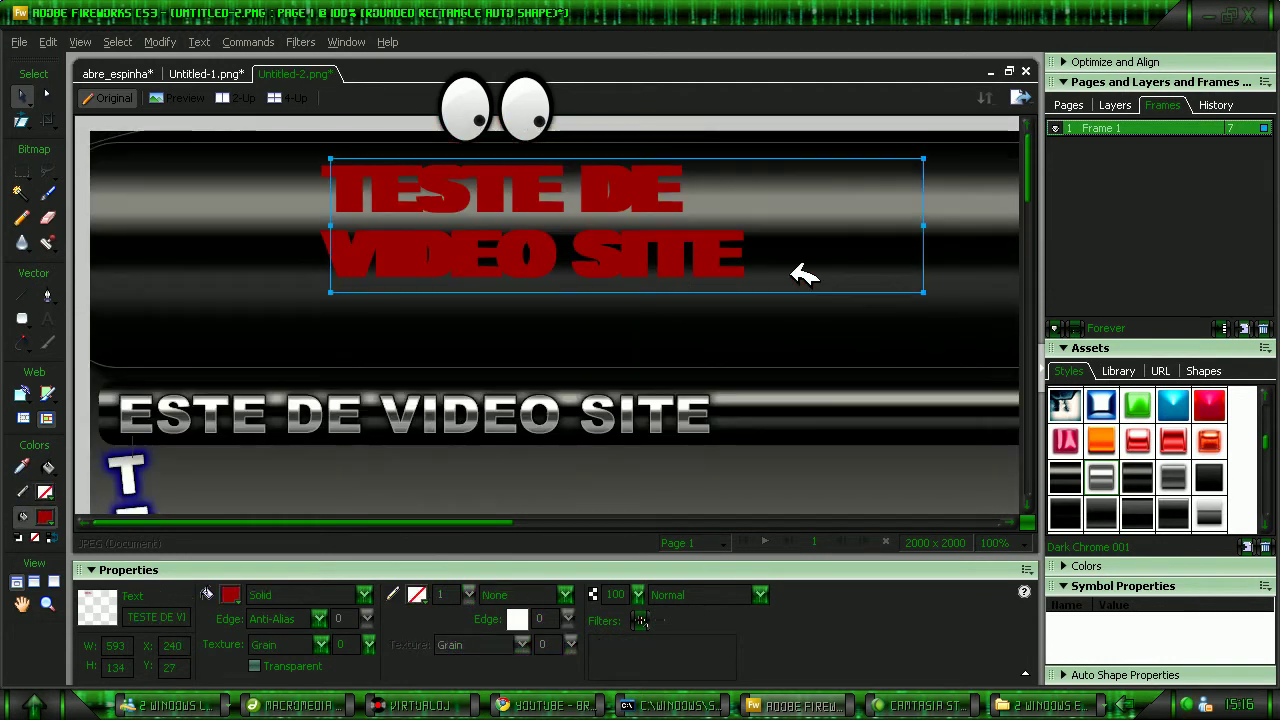
pyautogui.click(1118, 470)
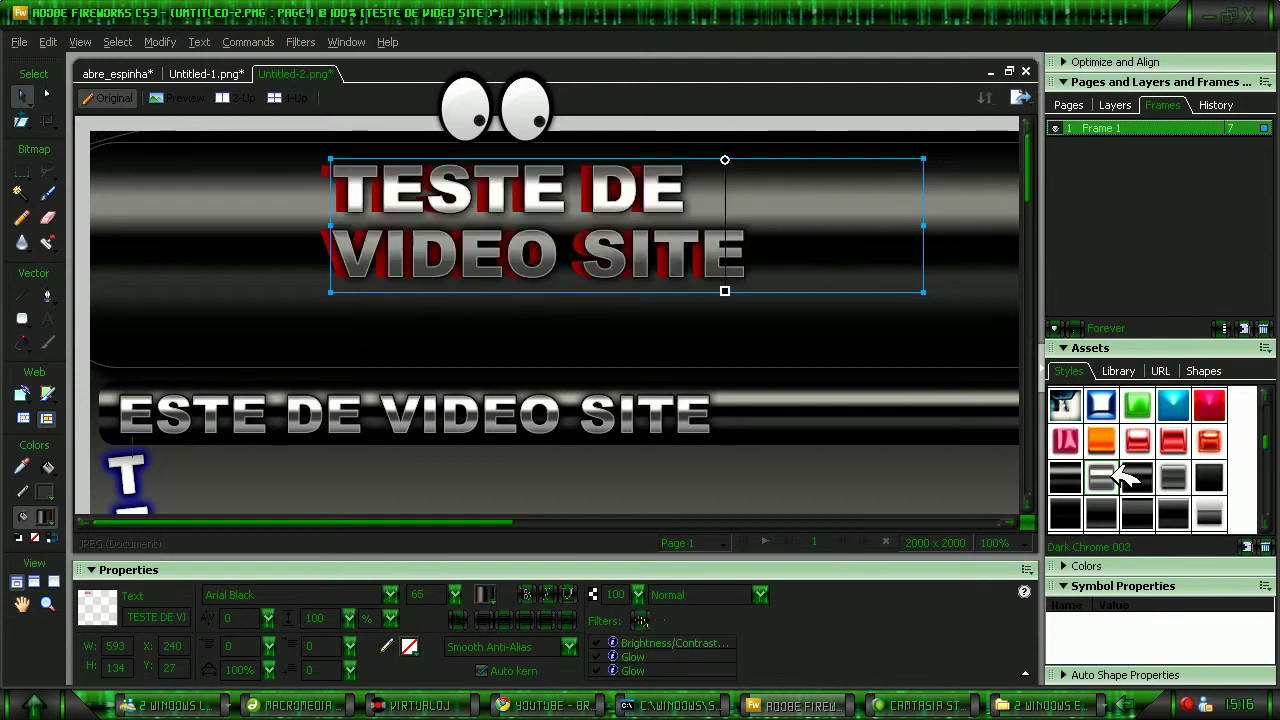
# - Review the page layout from the header headline down to the tilted TESTE text
pyautogui.click(628, 487)
pyautogui.scroll(-4, 735, 360)
pyautogui.scroll(4, 730, 355)
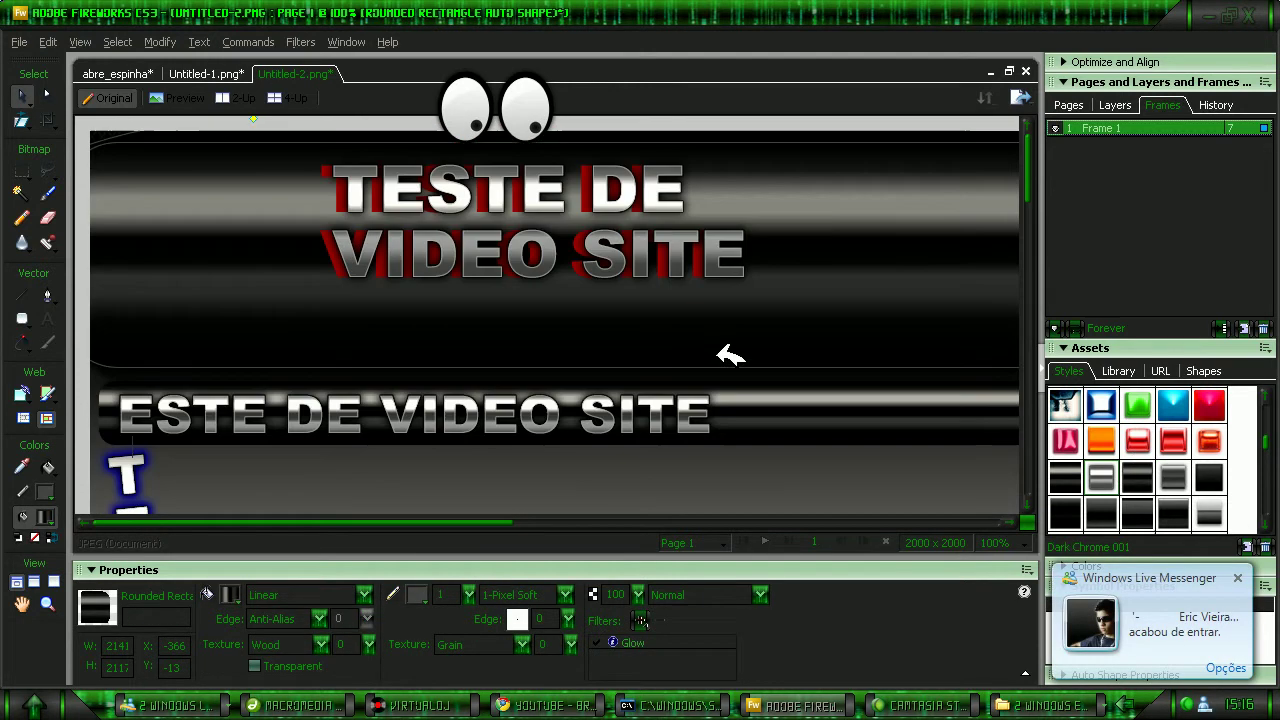
pyautogui.click(731, 354)
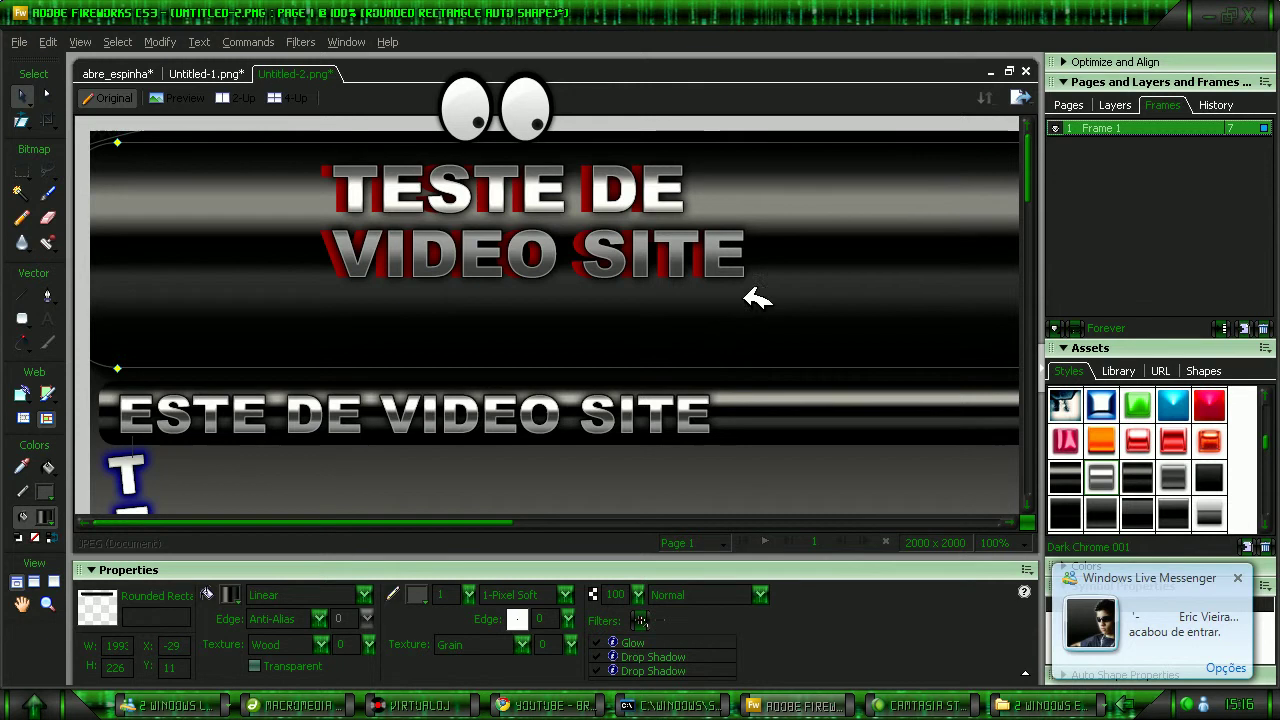
pyautogui.click(835, 122)
pyautogui.scroll(-5, 820, 203)
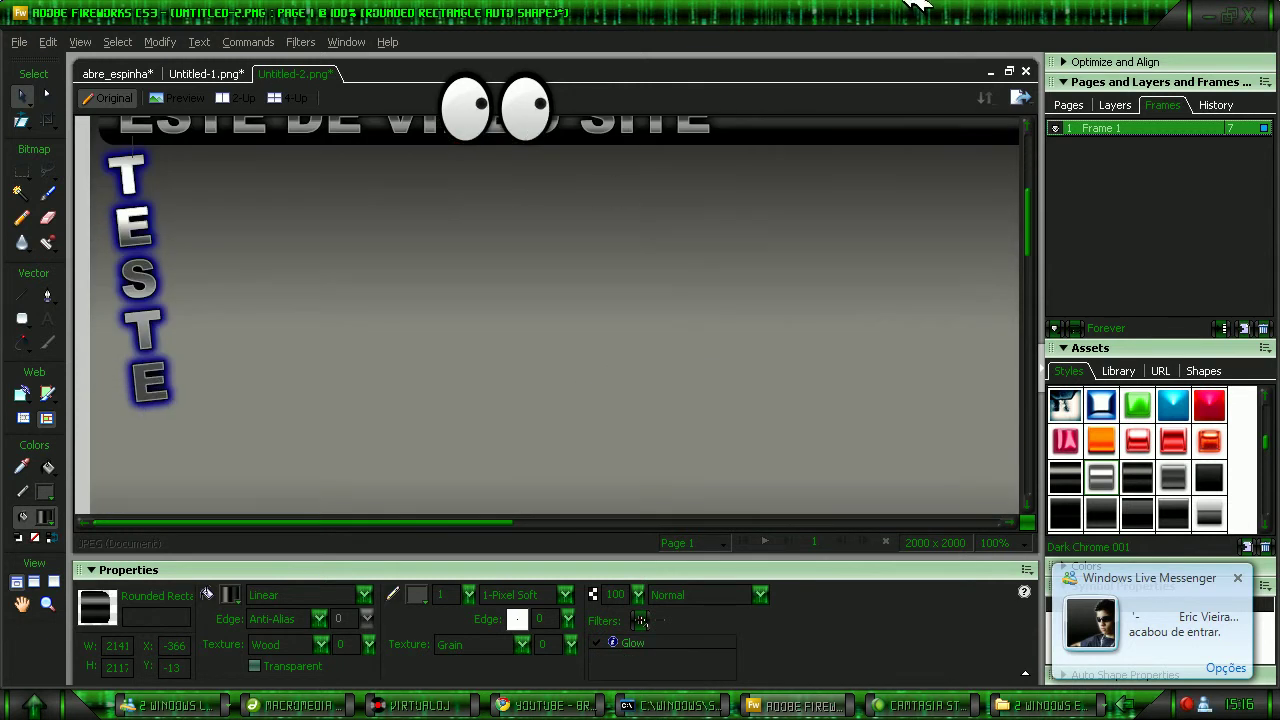
pyautogui.scroll(3, 529, 274)
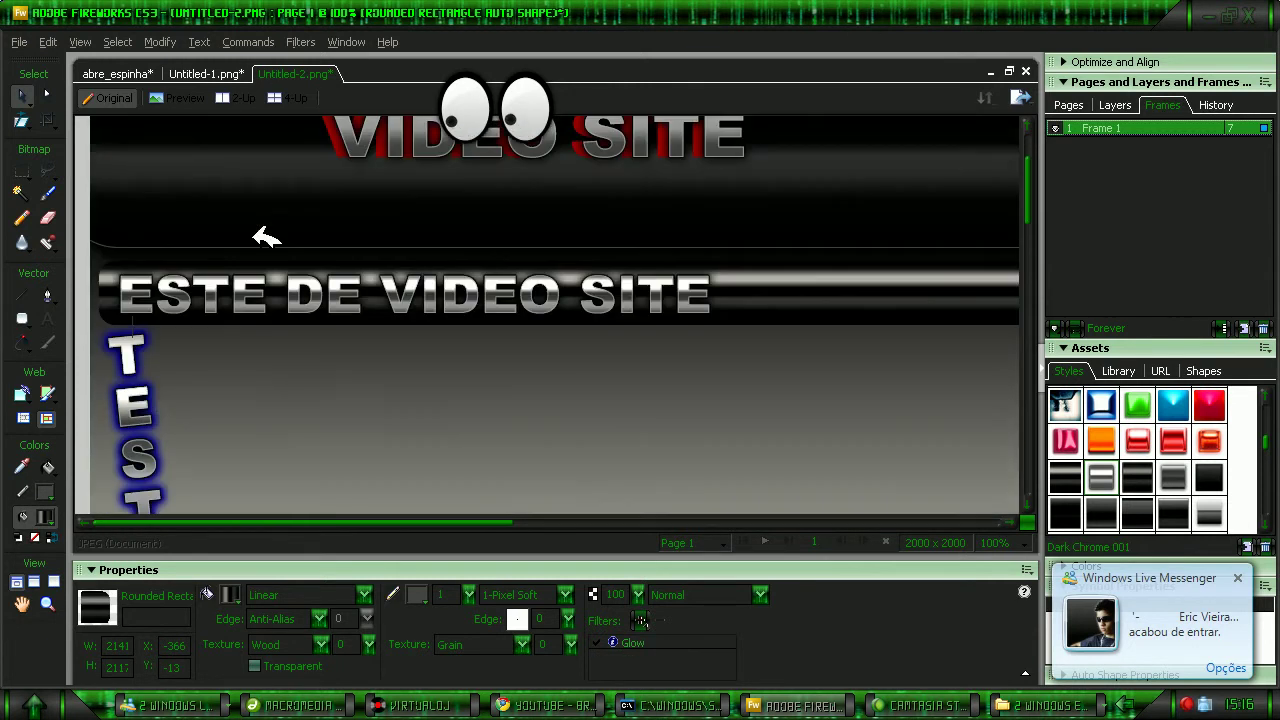
pyautogui.scroll(-3, 250, 360)
pyautogui.scroll(1, 260, 375)
pyautogui.scroll(2, 300, 370)
pyautogui.scroll(-3, 290, 395)
pyautogui.scroll(2, 280, 402)
# - Add the text BLOGGER in Arial Black size 52 on the grey area and move it close to the vertical TESTE text
pyautogui.click(48, 317)
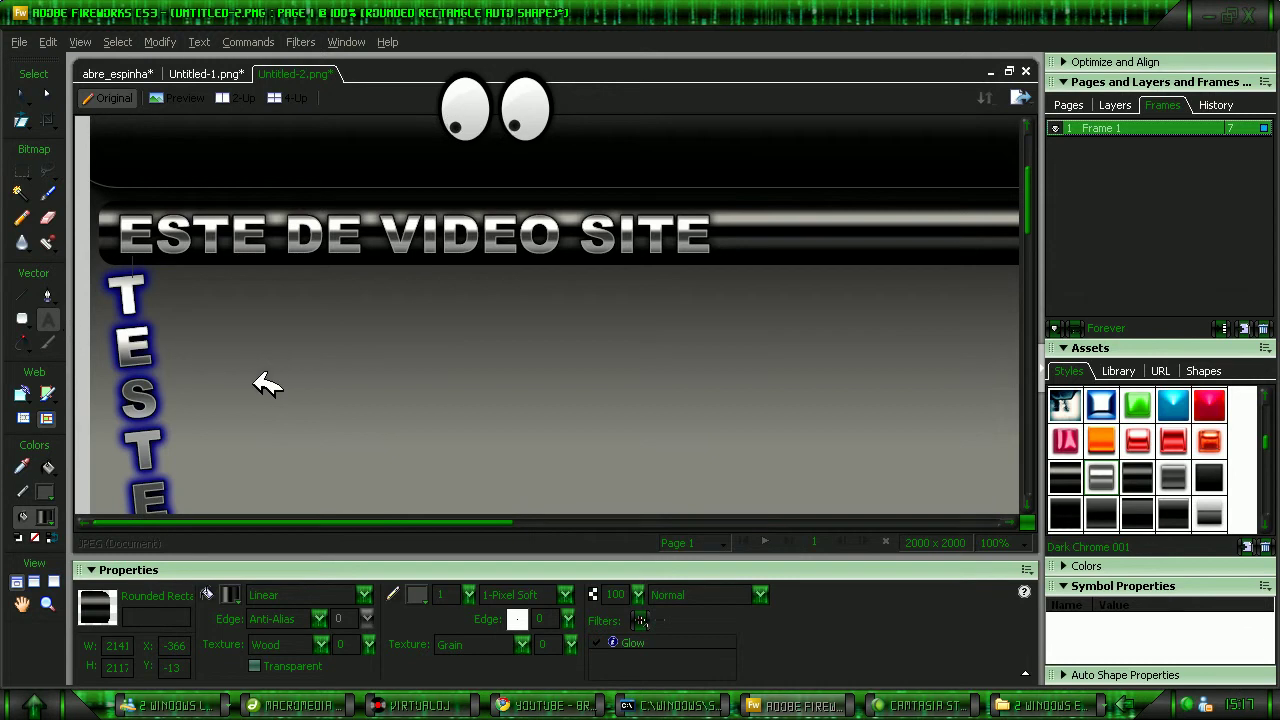
pyautogui.scroll(-3, 270, 375)
pyautogui.moveTo(490, 312); pyautogui.dragTo(1094, 380)
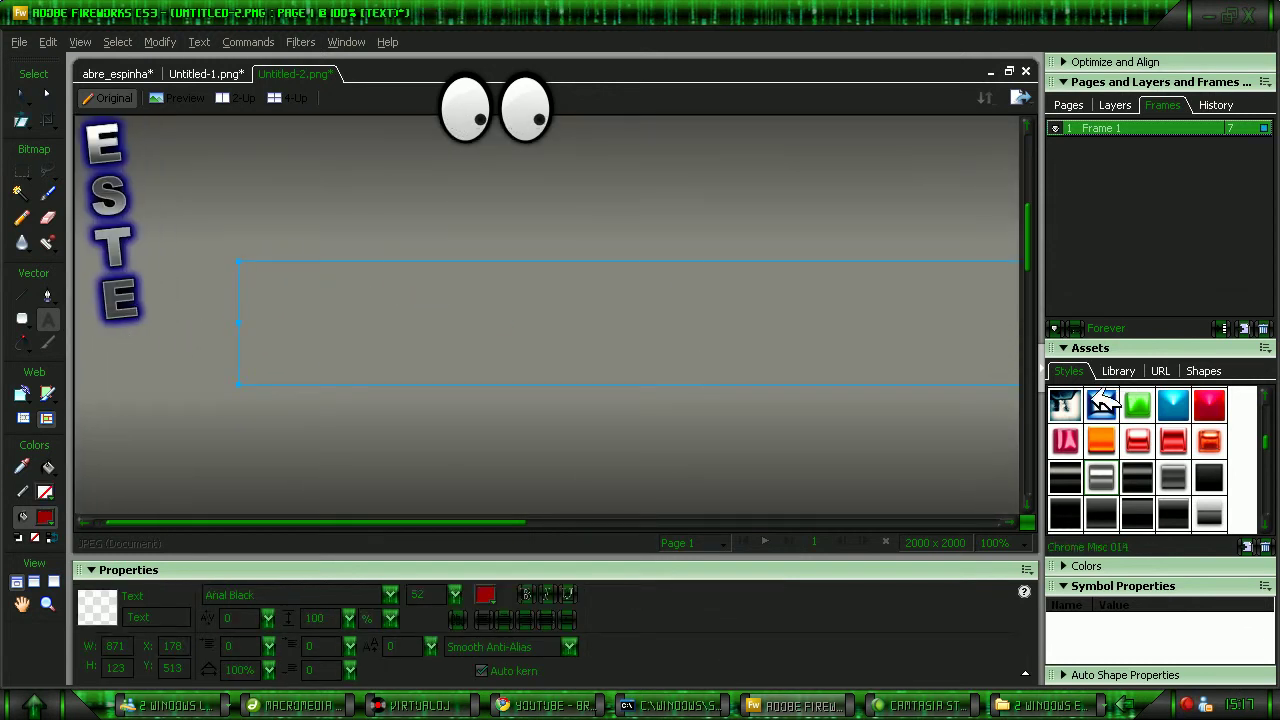
pyautogui.write('BLOGGER')
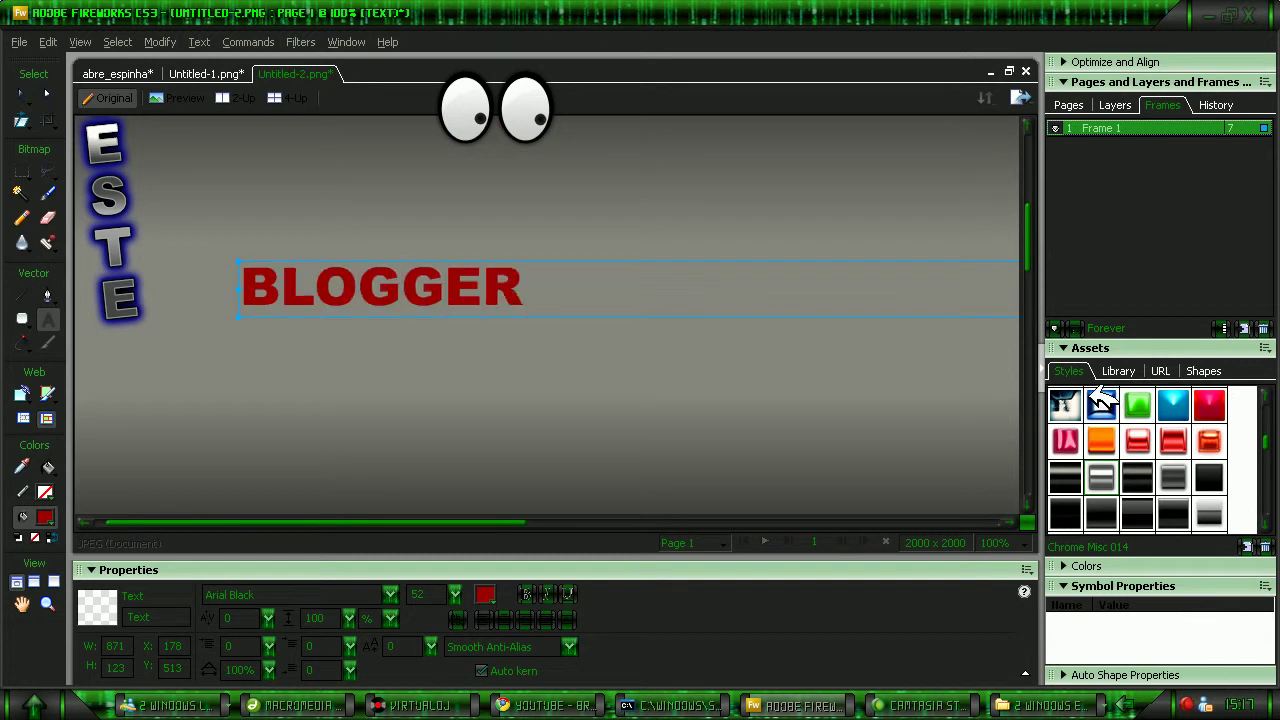
pyautogui.click(22, 94)
pyautogui.moveTo(403, 290); pyautogui.dragTo(339, 298)
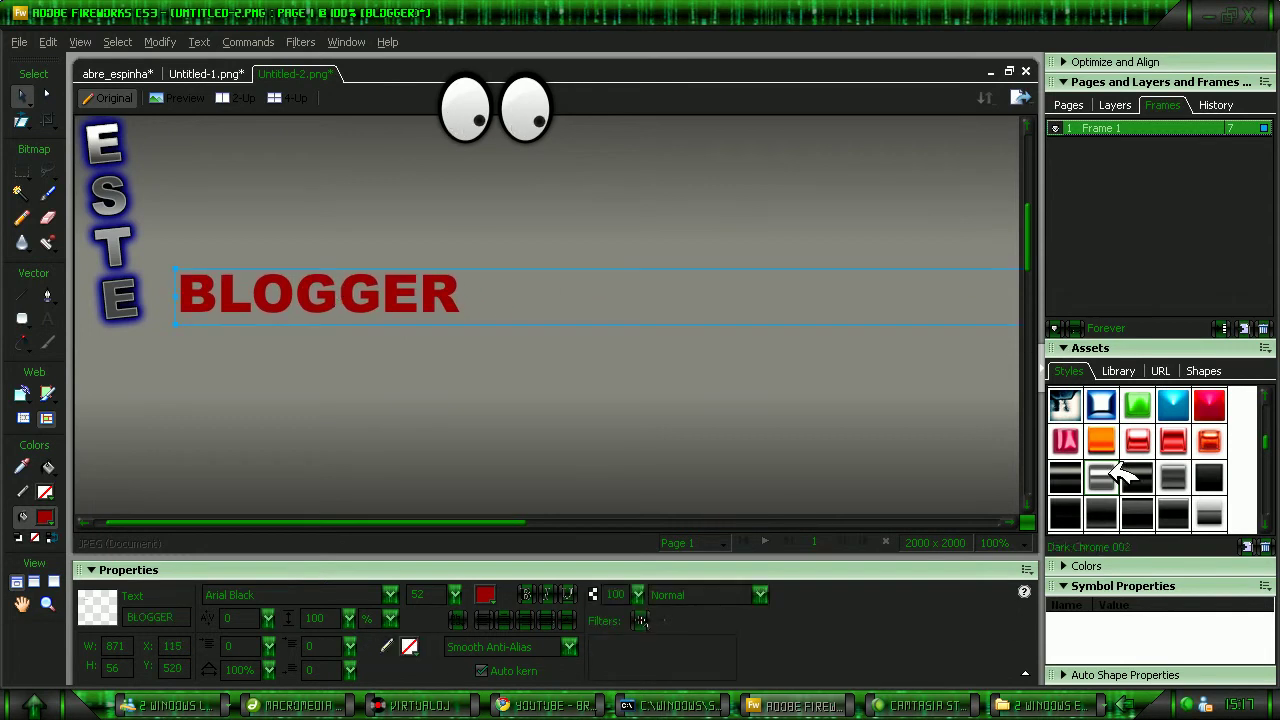
# - Apply a Dark Chrome style to the BLOGGER text and reorient its gradient diagonally across the letters
pyautogui.click(1130, 477)
pyautogui.moveTo(280, 290)
pyautogui.mouseDown()
pyautogui.moveTo(266, 289)
pyautogui.moveTo(282, 288)
pyautogui.mouseUp()
pyautogui.moveTo(757, 321); pyautogui.dragTo(194, 308)
pyautogui.moveTo(758, 268)
pyautogui.mouseDown()
pyautogui.moveTo(606, 263)
pyautogui.moveTo(609, 283)
pyautogui.moveTo(483, 274)
pyautogui.moveTo(607, 281)
pyautogui.moveTo(491, 264)
pyautogui.moveTo(428, 291)
pyautogui.moveTo(294, 289)
pyautogui.moveTo(206, 211)
pyautogui.moveTo(283, 268)
pyautogui.moveTo(249, 294)
pyautogui.moveTo(111, 295)
pyautogui.moveTo(246, 297)
pyautogui.moveTo(277, 271)
pyautogui.moveTo(220, 320)
pyautogui.moveTo(148, 334)
pyautogui.mouseUp()
pyautogui.click(623, 349)
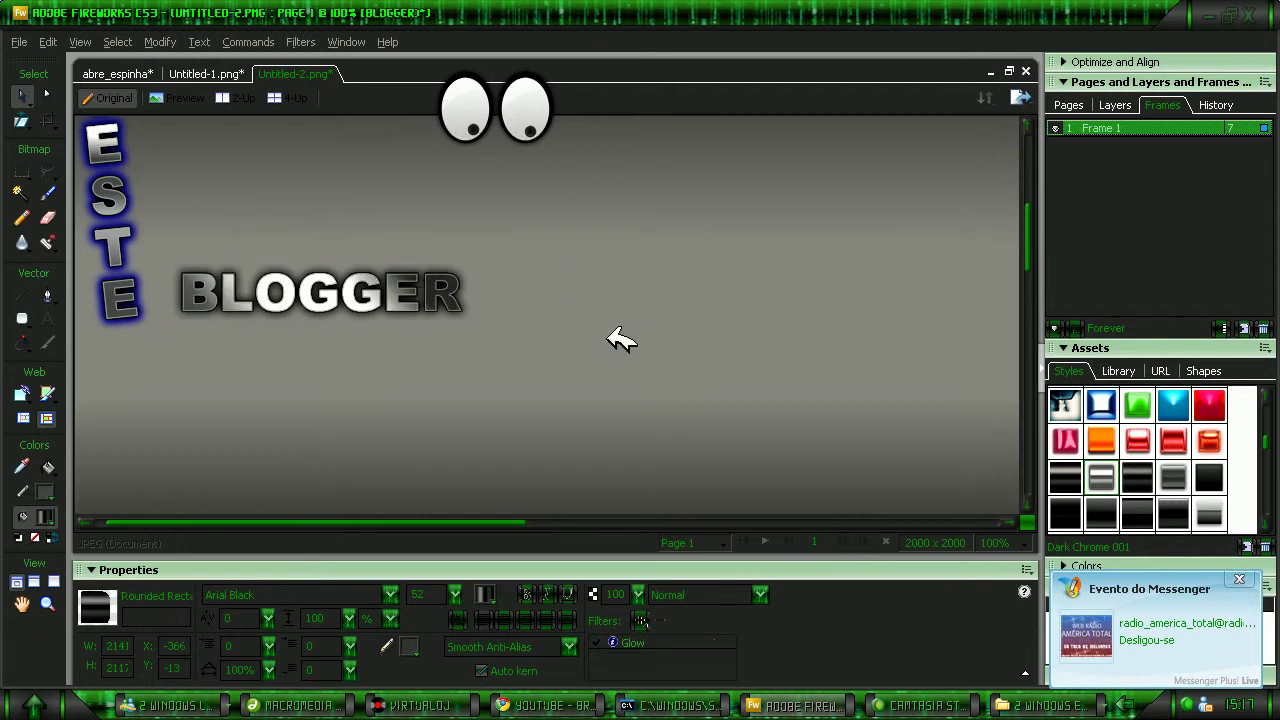
# - Add a red Outer Glow to the BLOGGER text with Photoshop Live Effects
pyautogui.scroll(2, 640, 300)
pyautogui.scroll(-1, 320, 365)
pyautogui.click(320, 365)
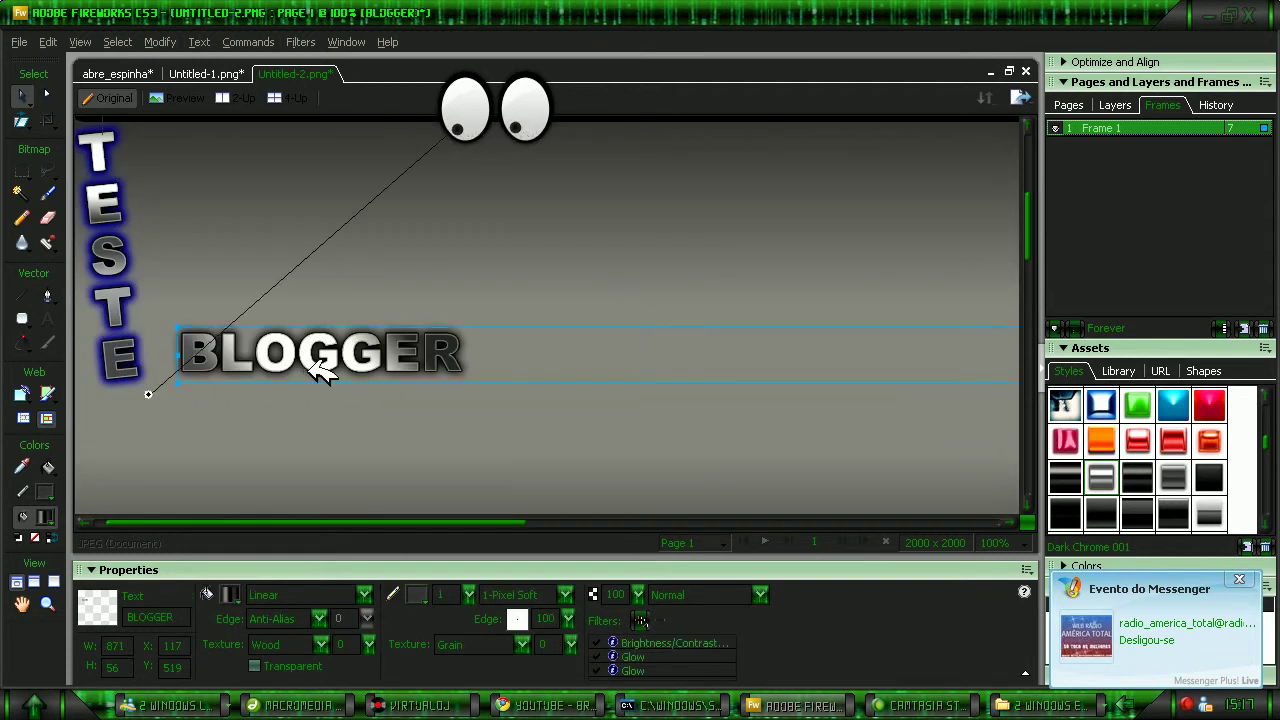
pyautogui.click(641, 620)
pyautogui.click(676, 614)
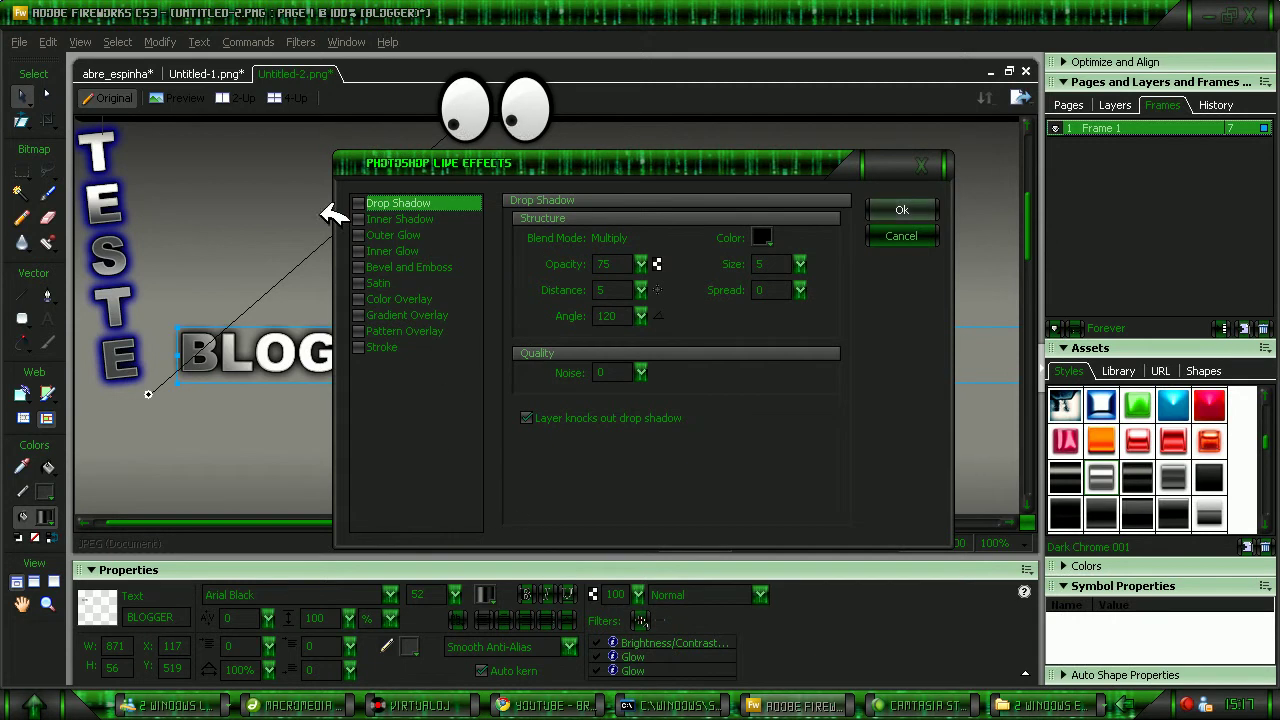
pyautogui.click(370, 232)
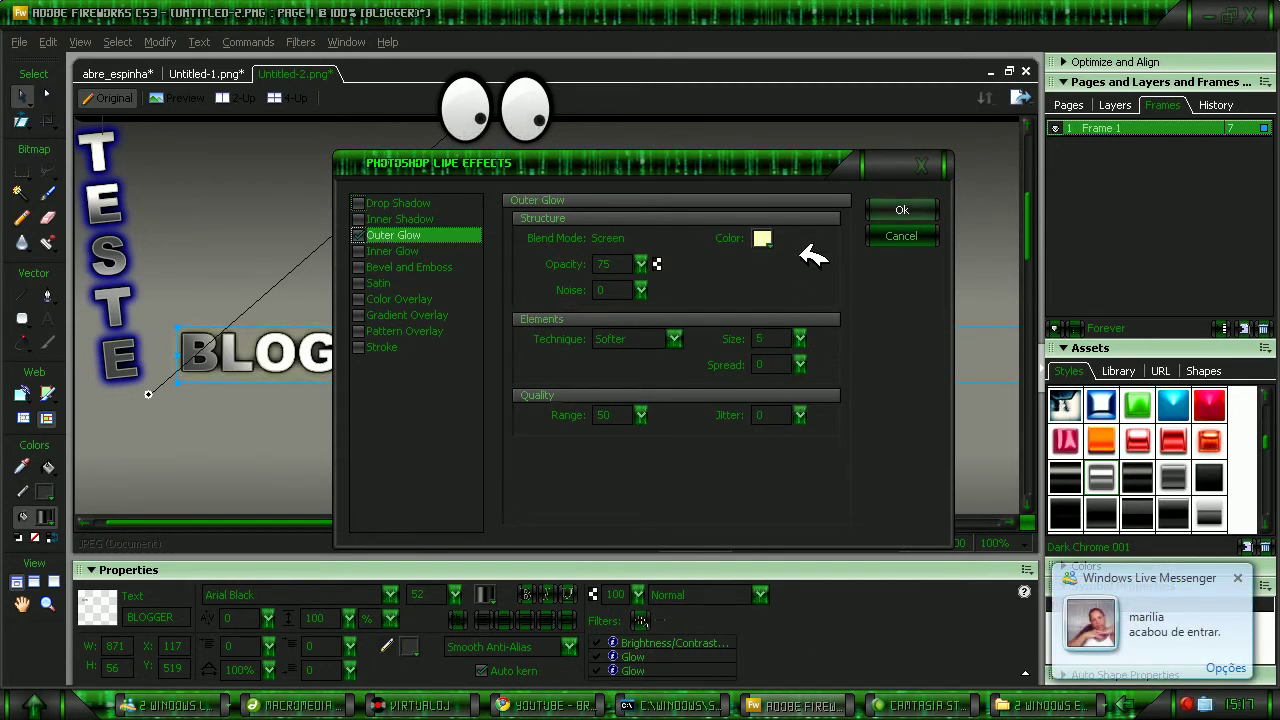
pyautogui.click(762, 238)
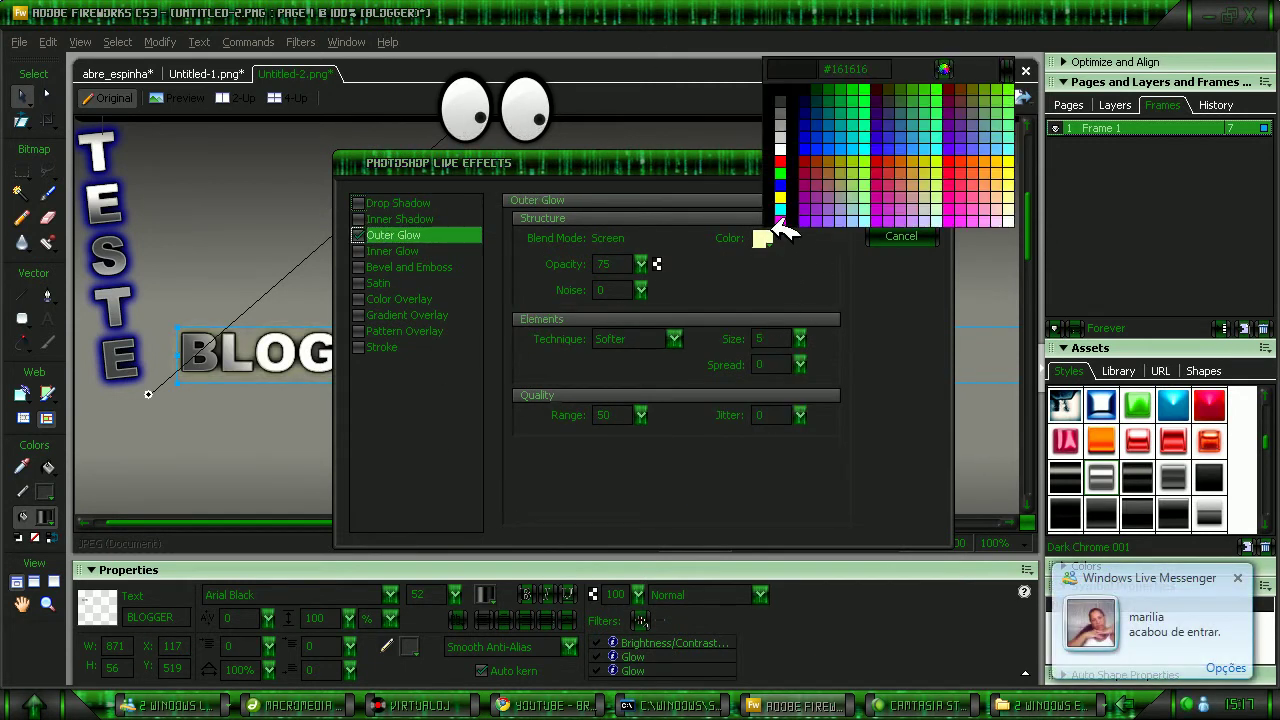
pyautogui.click(792, 162)
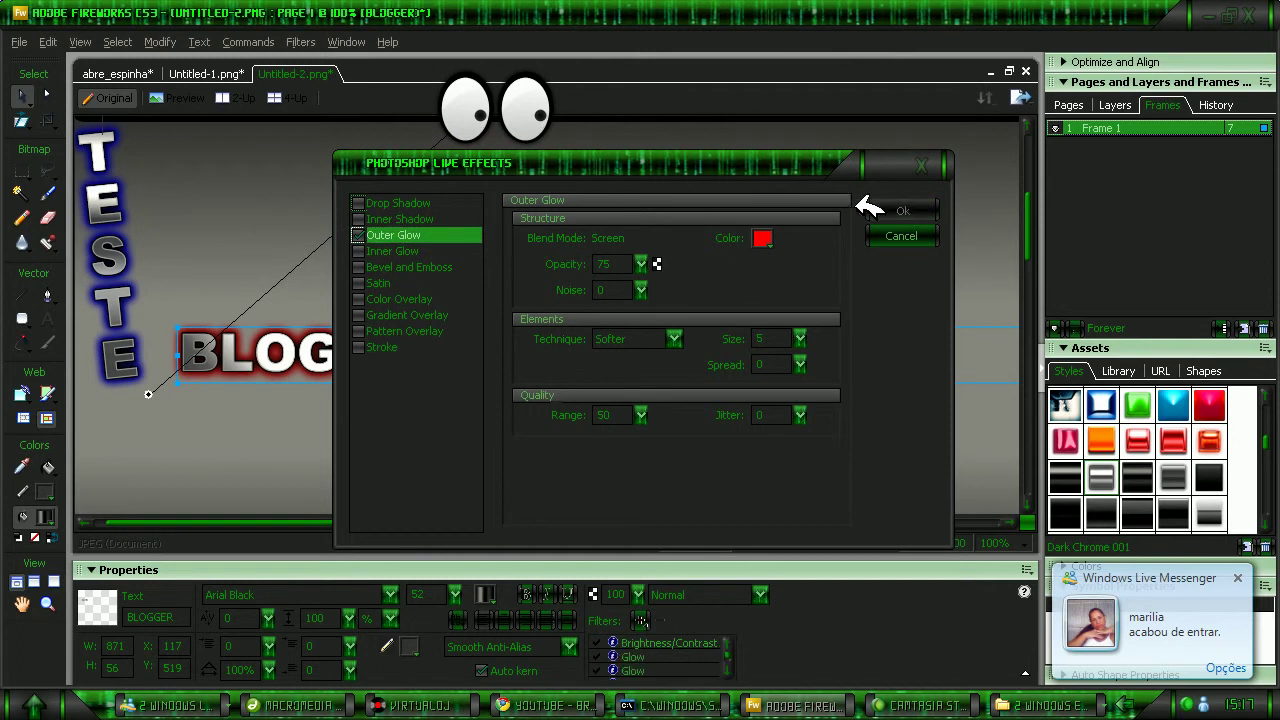
pyautogui.click(903, 206)
pyautogui.click(283, 418)
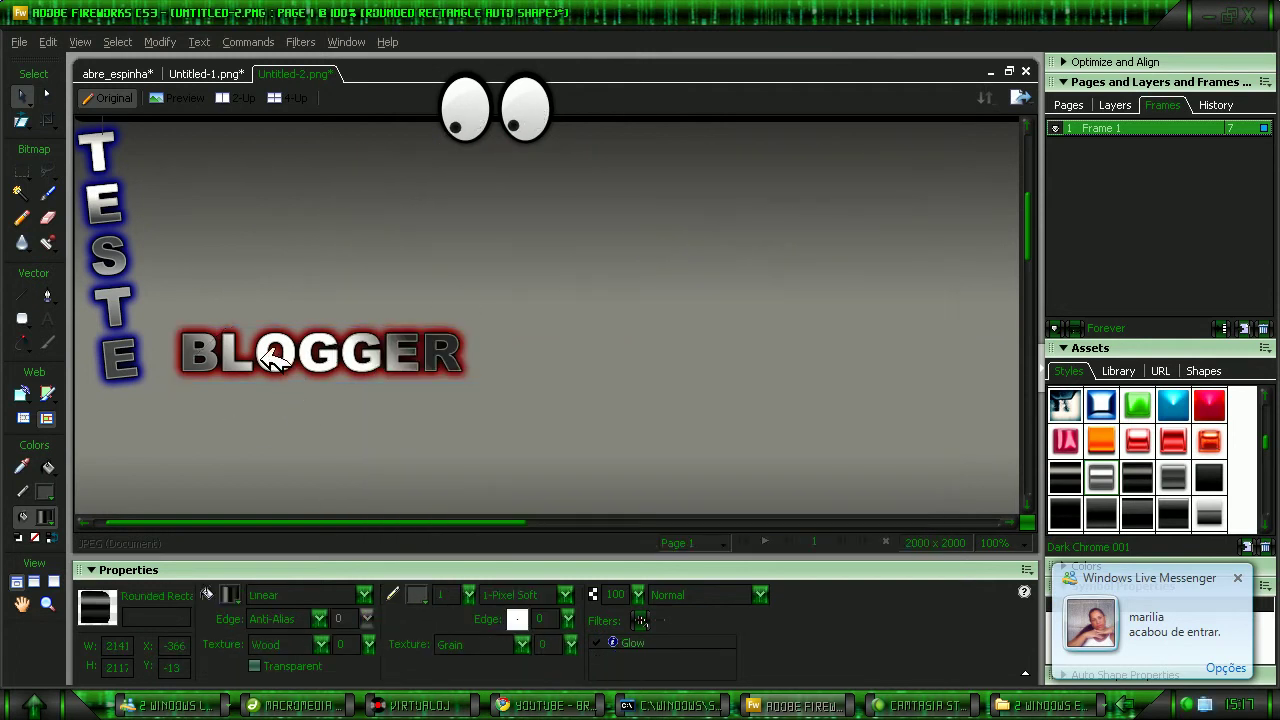
# - Apply the Dark Chrome 005 style to the BLOGGER text and add a red Outer Glow through Photoshop Live Effects
pyautogui.click(279, 362)
pyautogui.click(1209, 477)
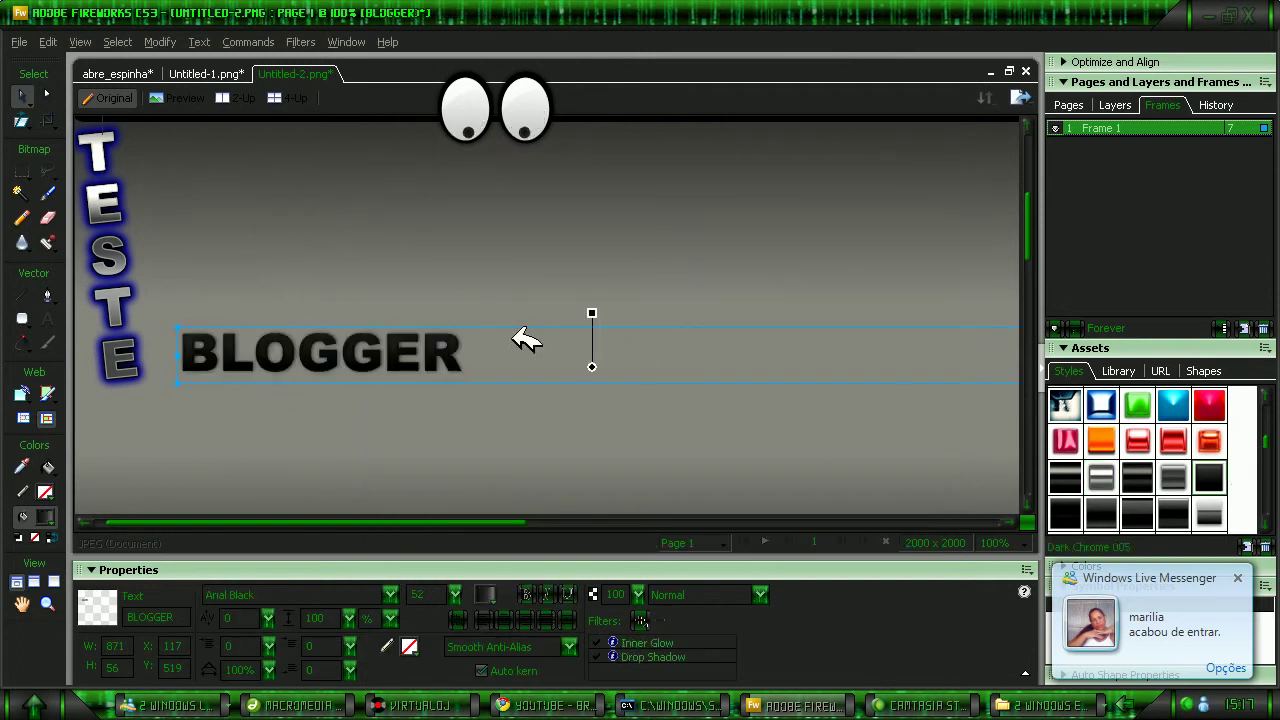
pyautogui.click(640, 621)
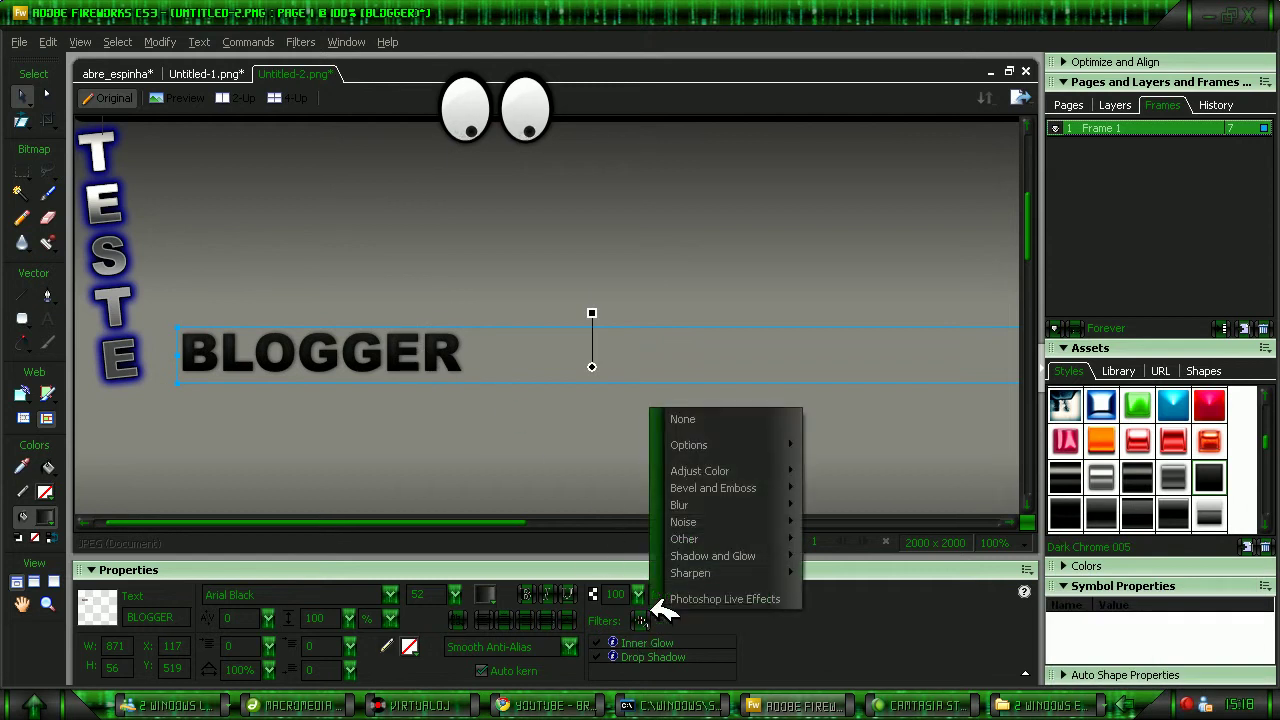
pyautogui.click(690, 598)
pyautogui.click(382, 236)
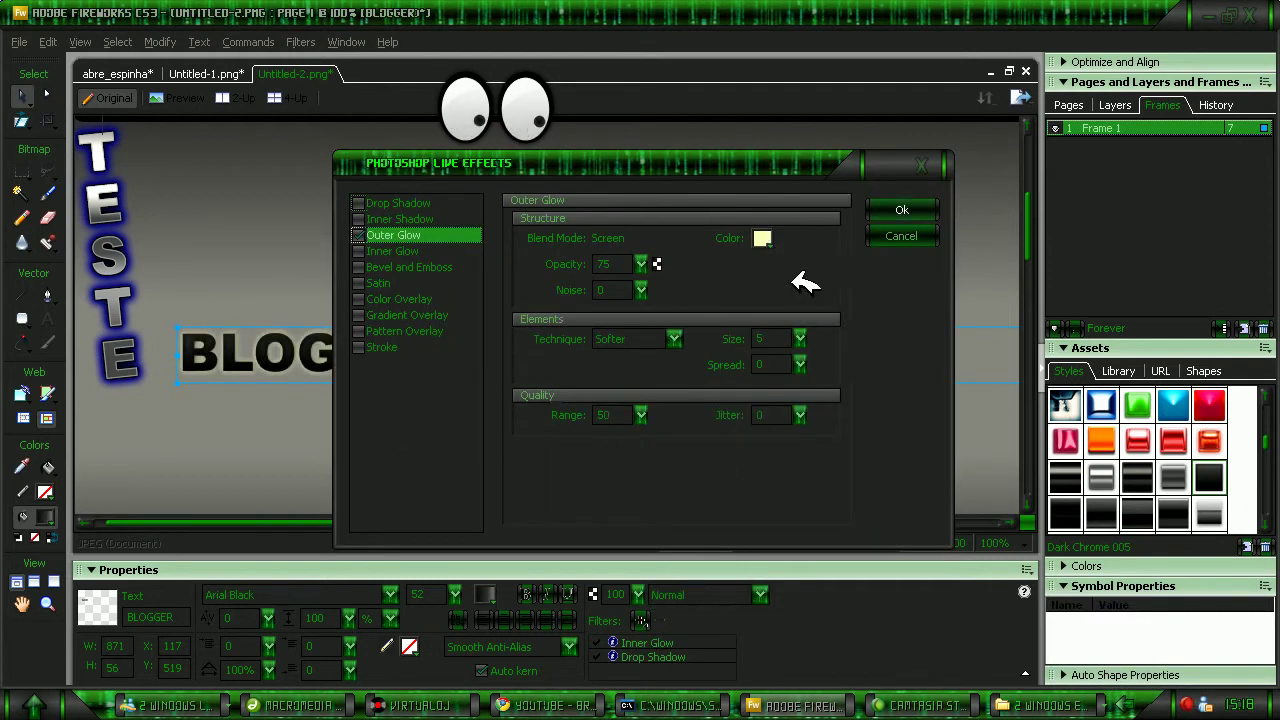
pyautogui.click(763, 238)
pyautogui.click(785, 158)
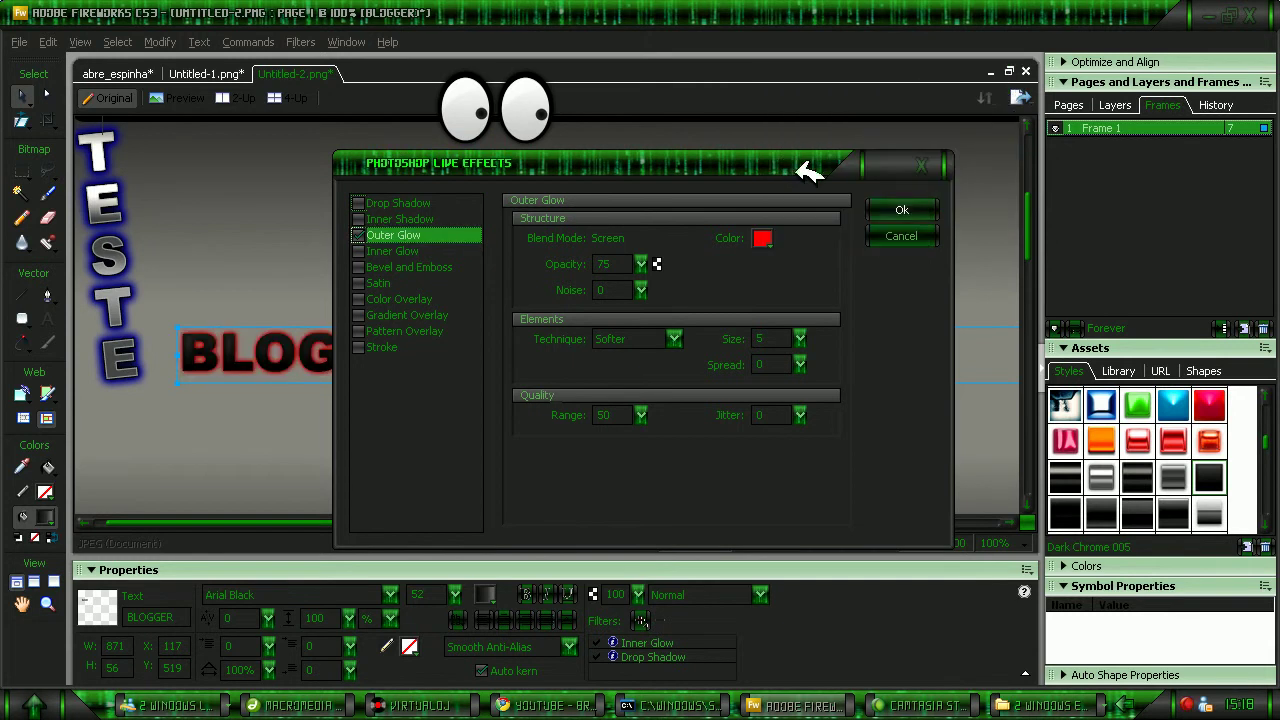
pyautogui.click(915, 207)
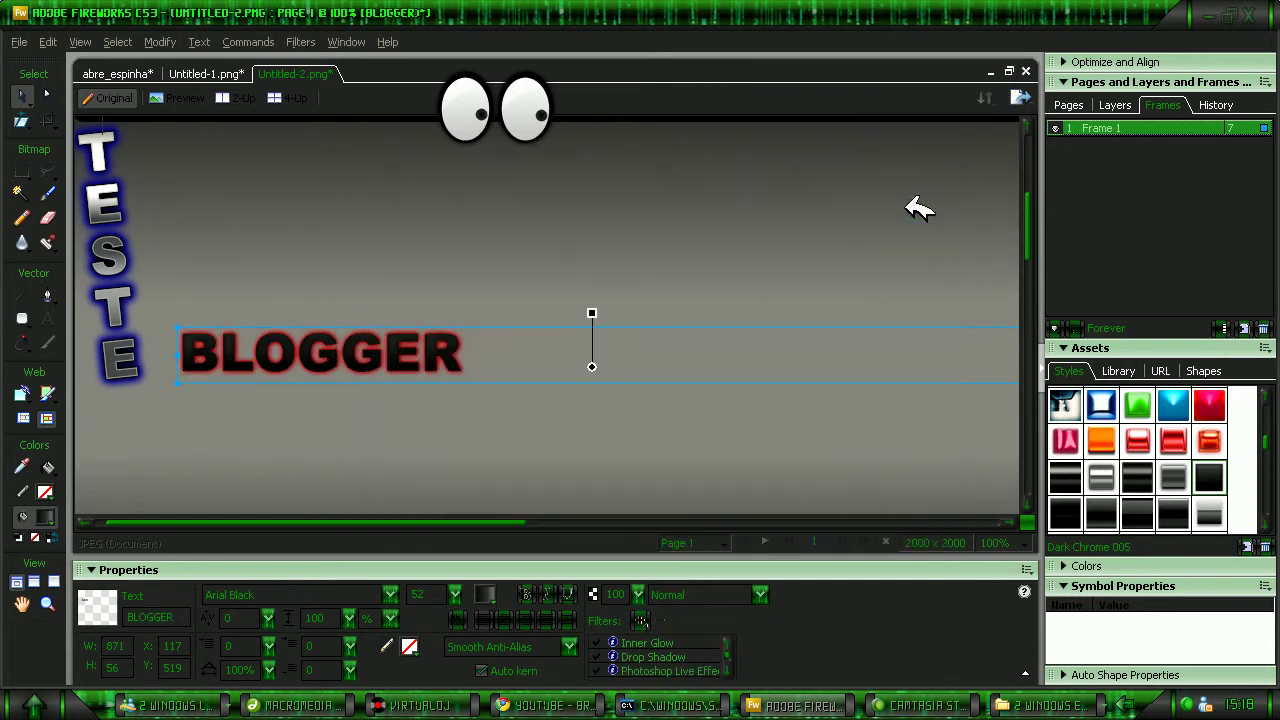
pyautogui.click(757, 230)
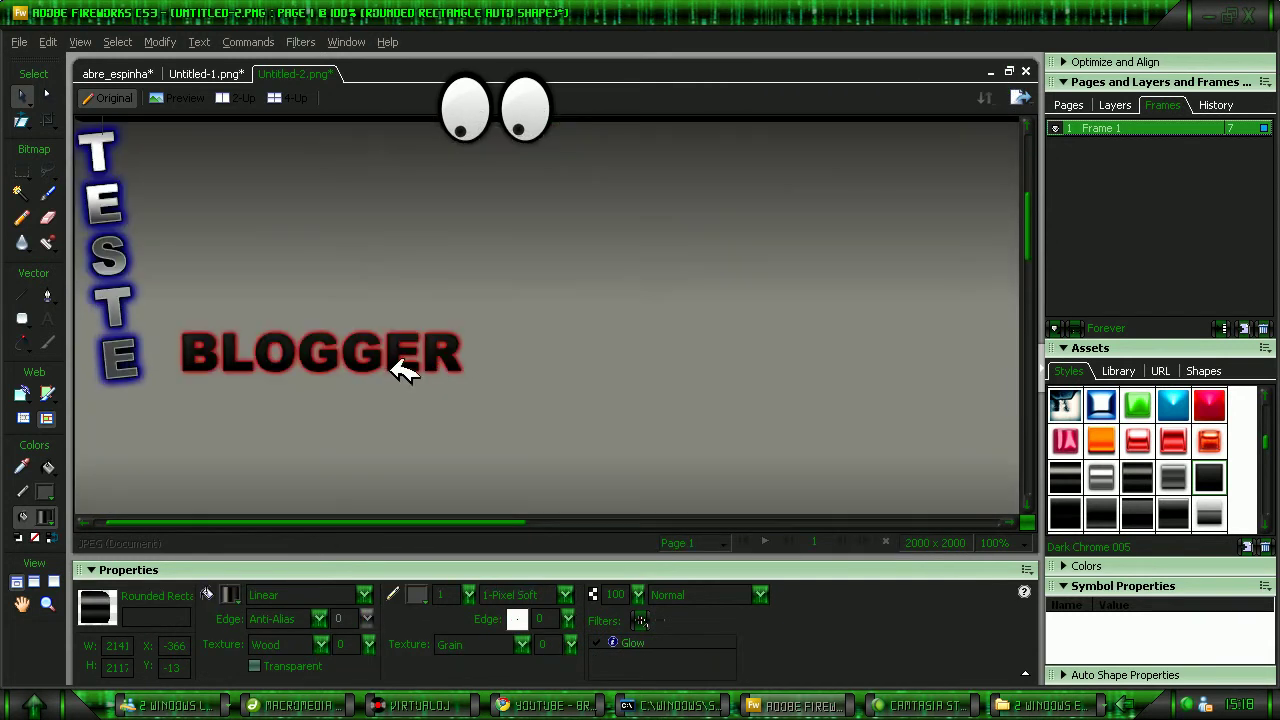
# - Rotate the BLOGGER text slightly counter-clockwise so that it slopes upward to the right
pyautogui.click(362, 368)
pyautogui.click(22, 121)
pyautogui.moveTo(240, 218); pyautogui.dragTo(193, 204)
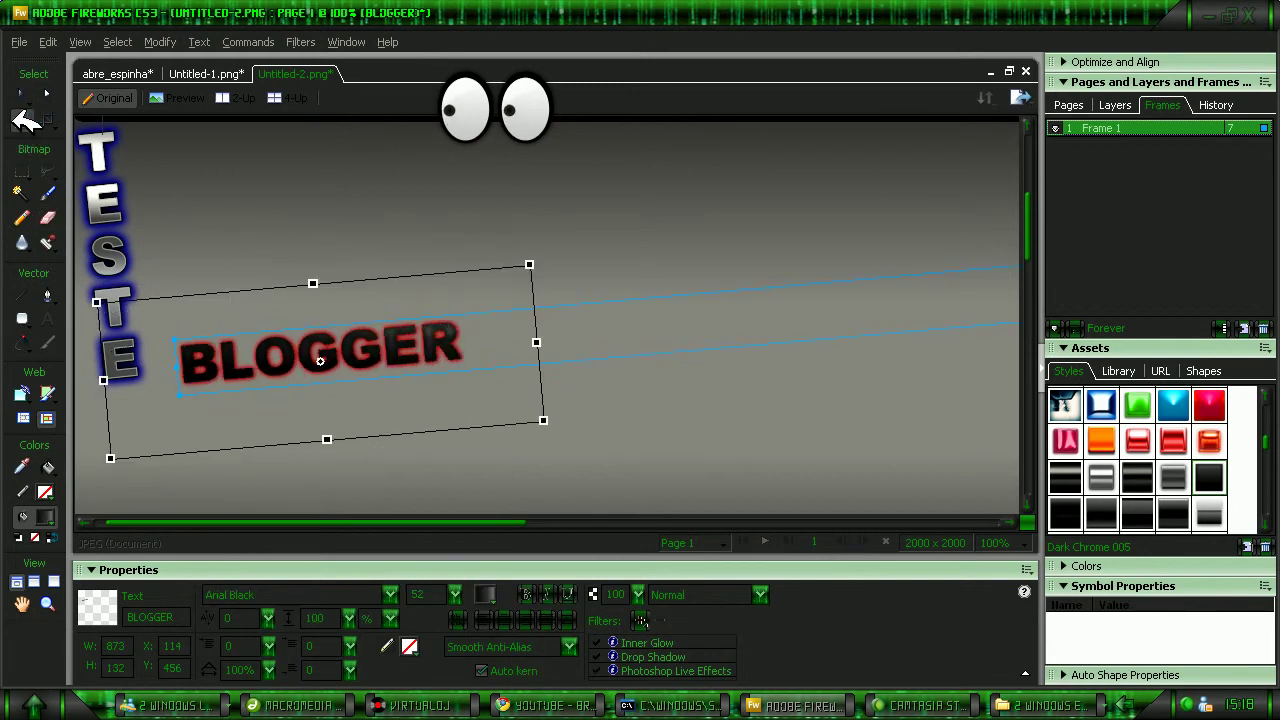
pyautogui.click(24, 95)
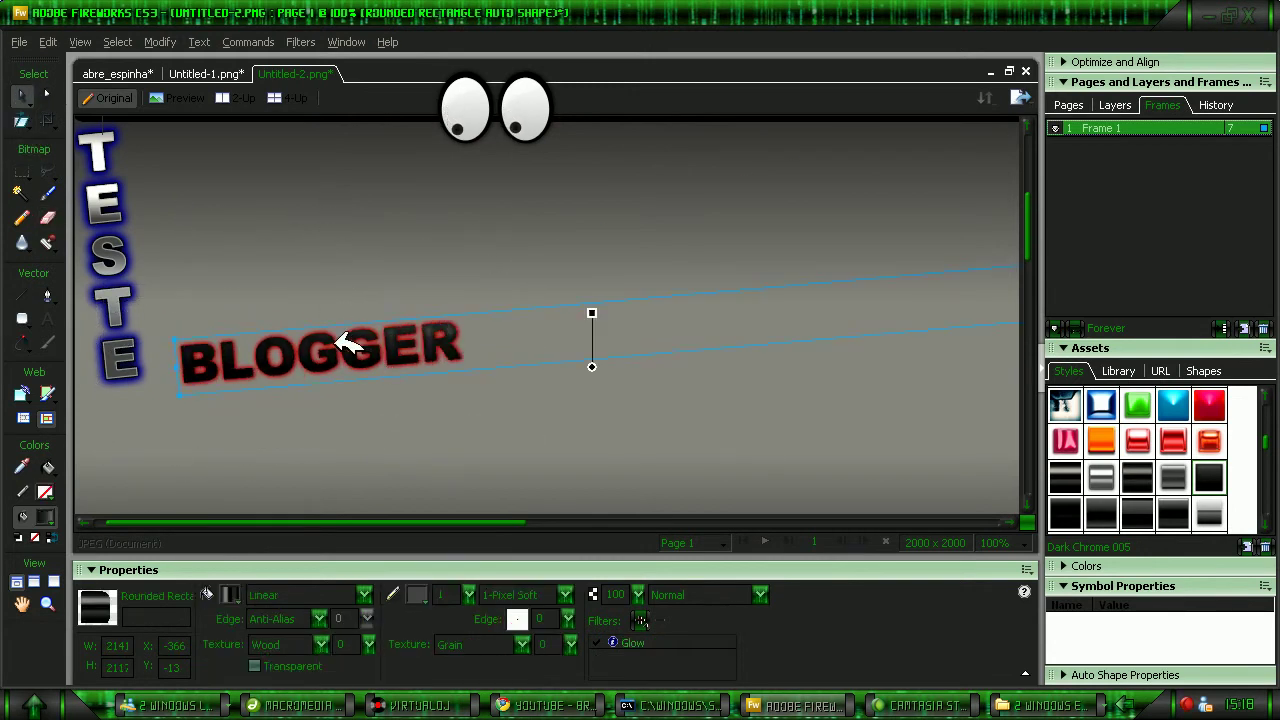
# - Draw a horizontal line about 66 pixels long connecting the last E of TESTE to the B of BLOGGER
pyautogui.click(49, 321)
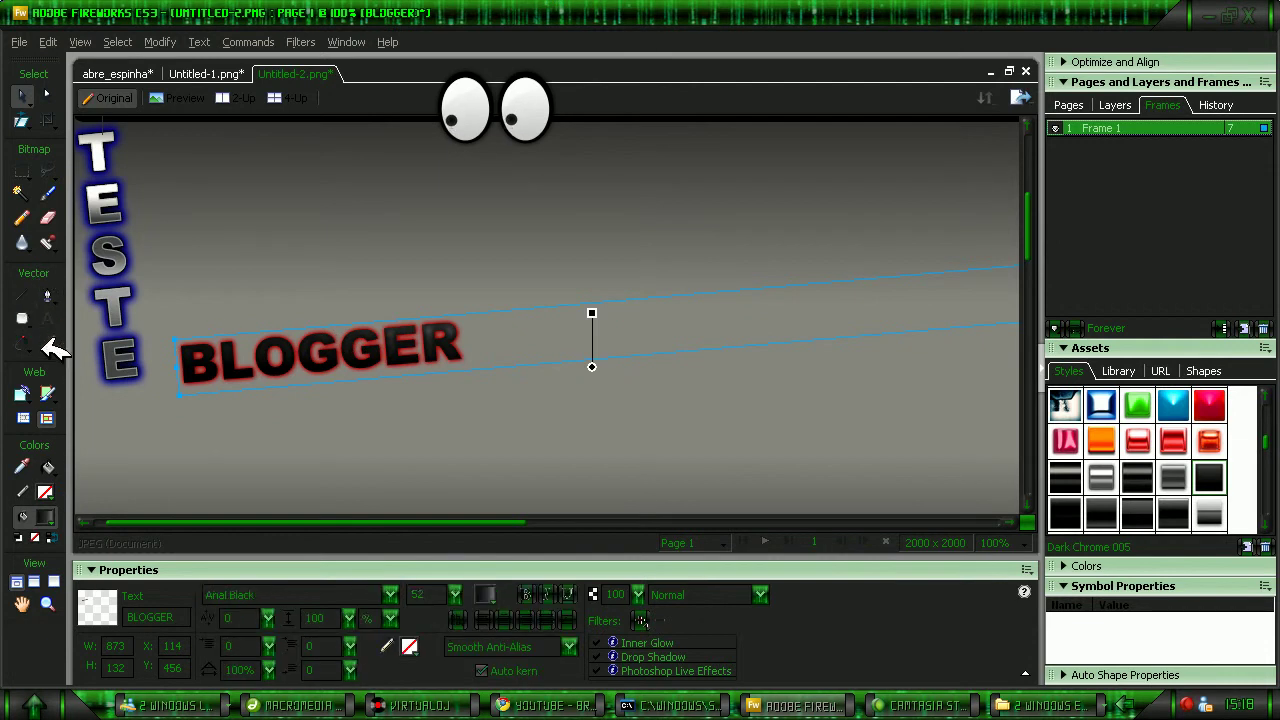
pyautogui.click(24, 296)
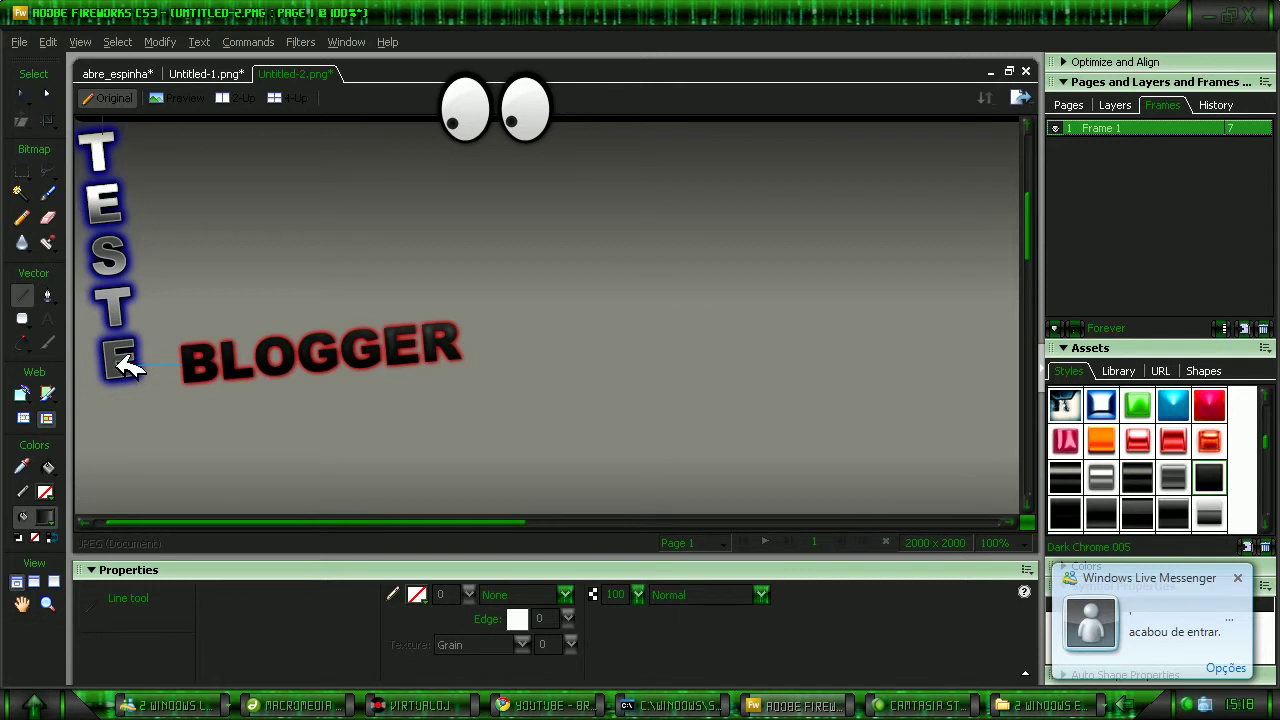
pyautogui.moveTo(130, 368); pyautogui.dragTo(131, 368)
pyautogui.click(21, 94)
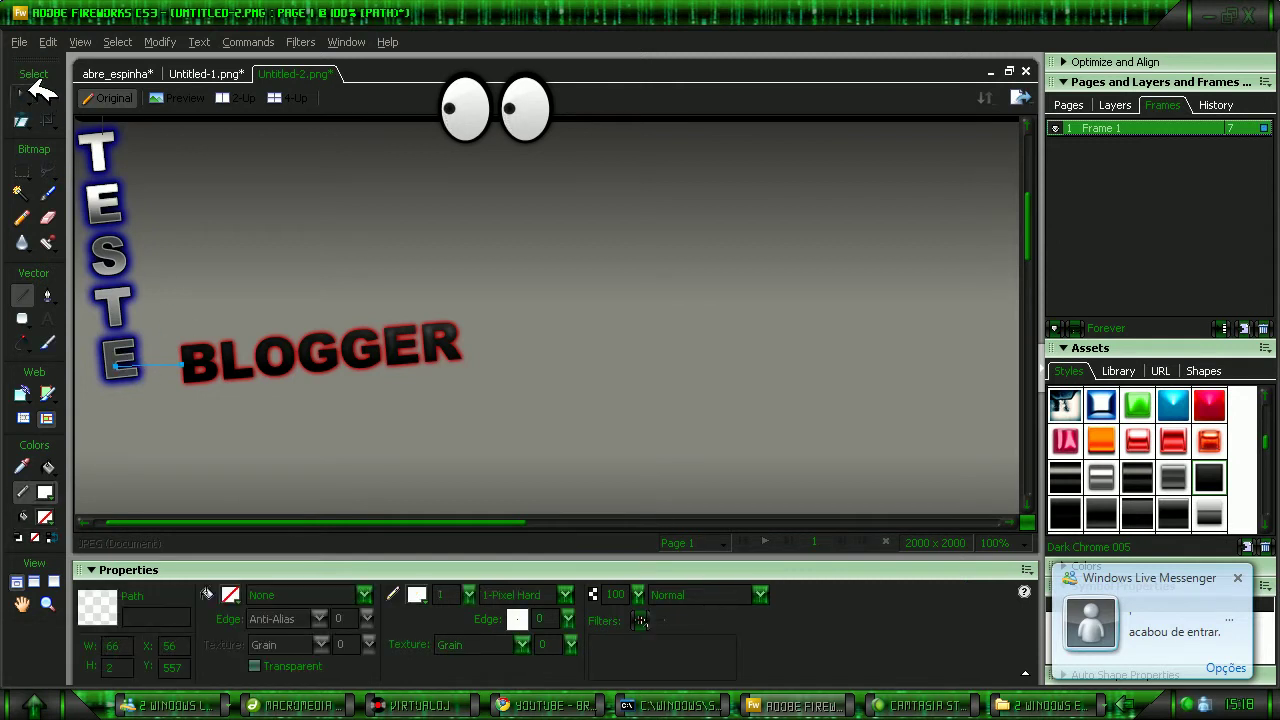
# - Try the Dark Chrome 005 and Chrome Misc 019 styles on the line connecting TESTE and BLOGGER
pyautogui.click(178, 366)
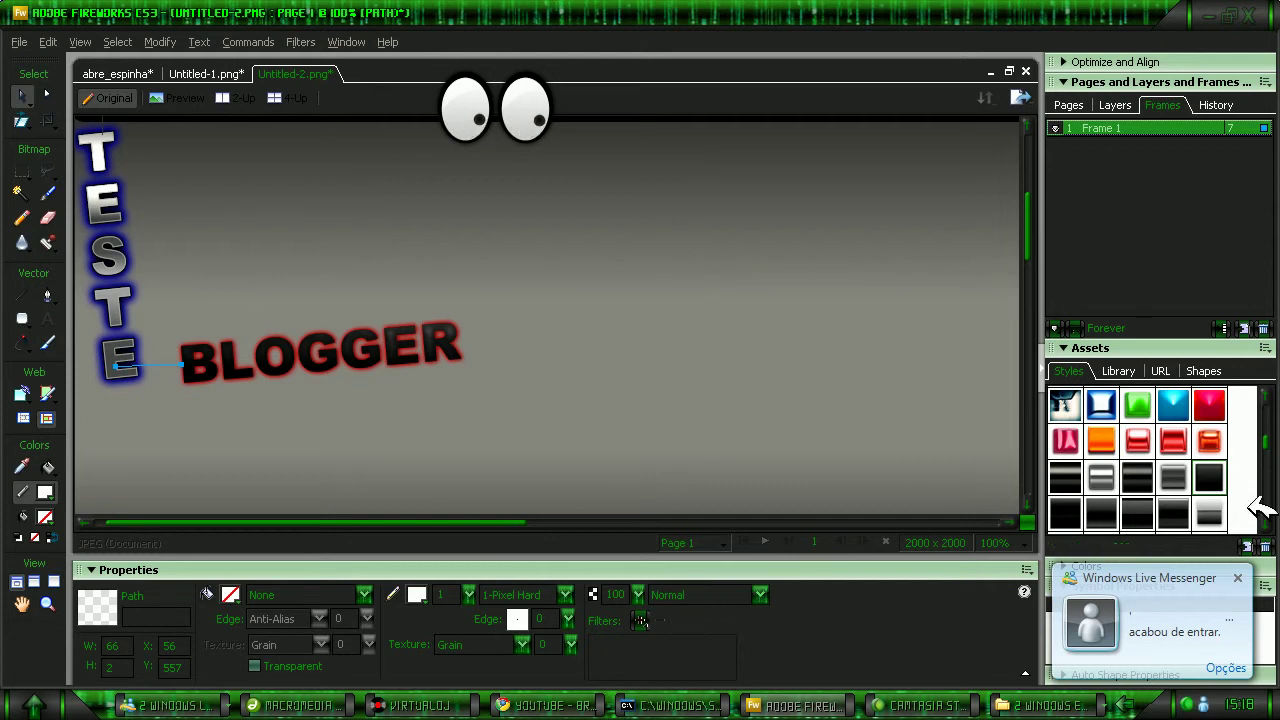
pyautogui.click(1225, 462)
pyautogui.click(730, 389)
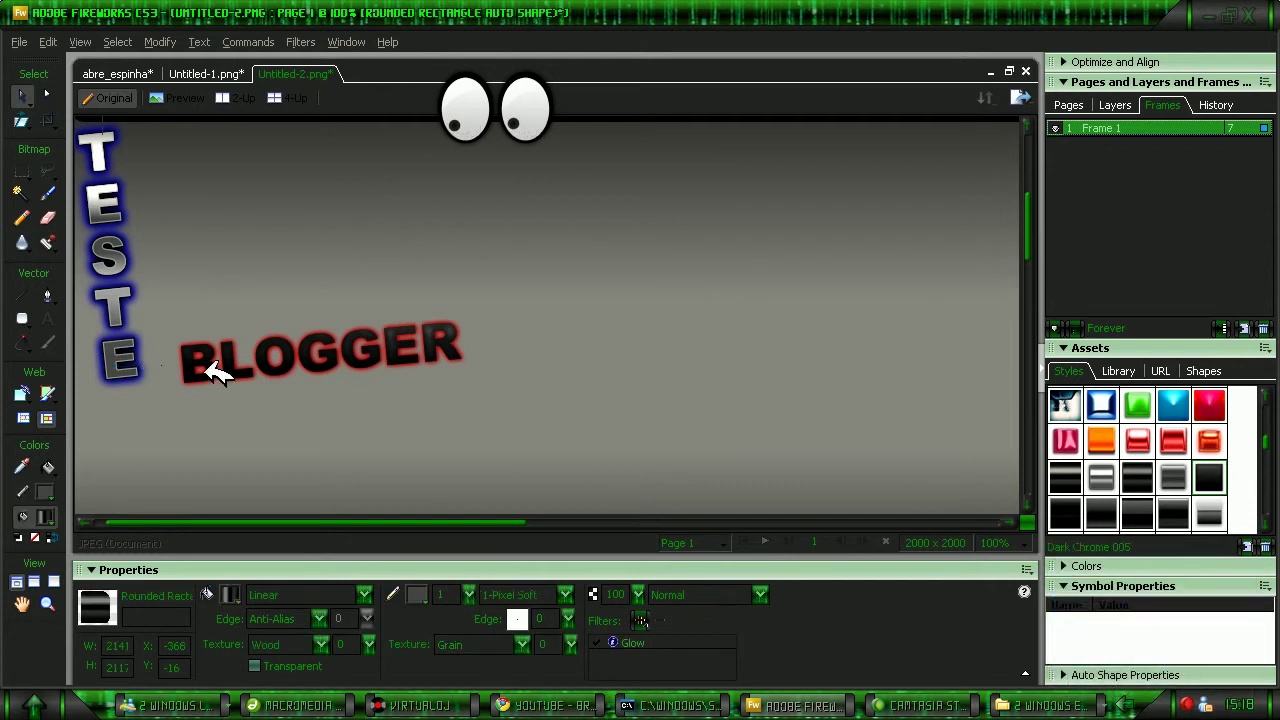
pyautogui.click(170, 368)
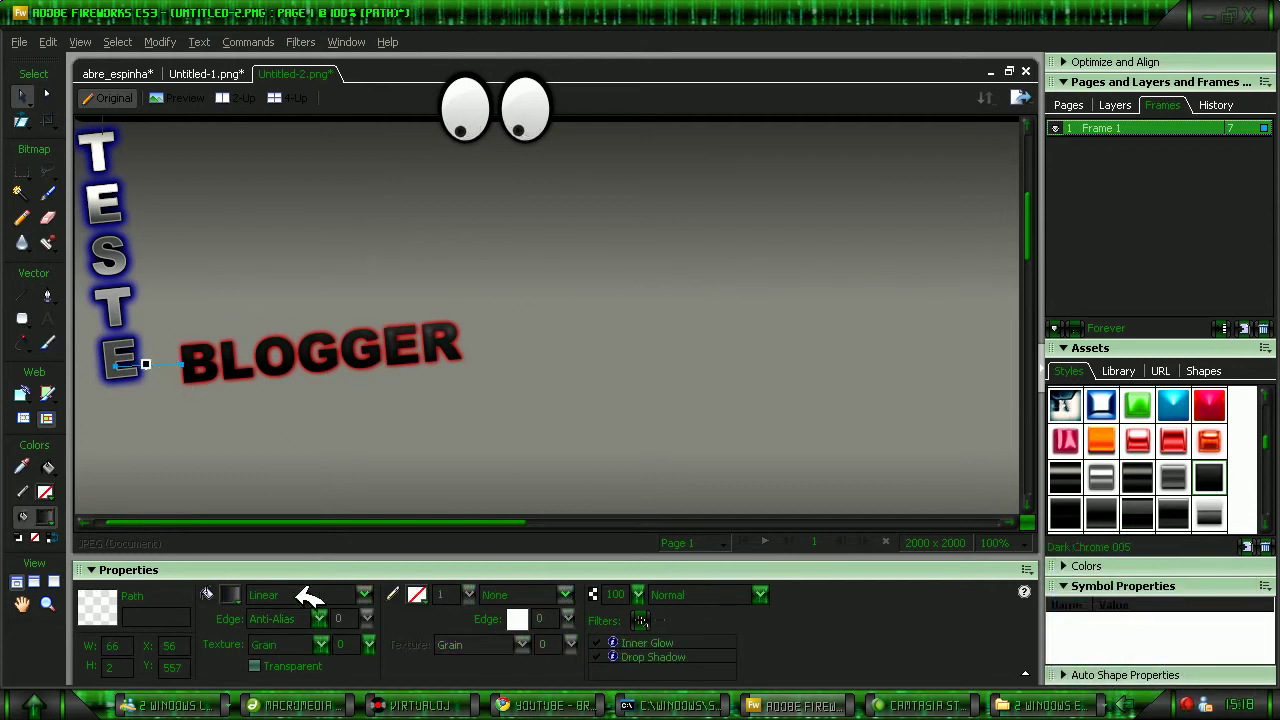
pyautogui.click(1176, 445)
pyautogui.click(550, 400)
# - Apply the Dark Chrome 009 style to the line connecting TESTE and BLOGGER
pyautogui.click(170, 365)
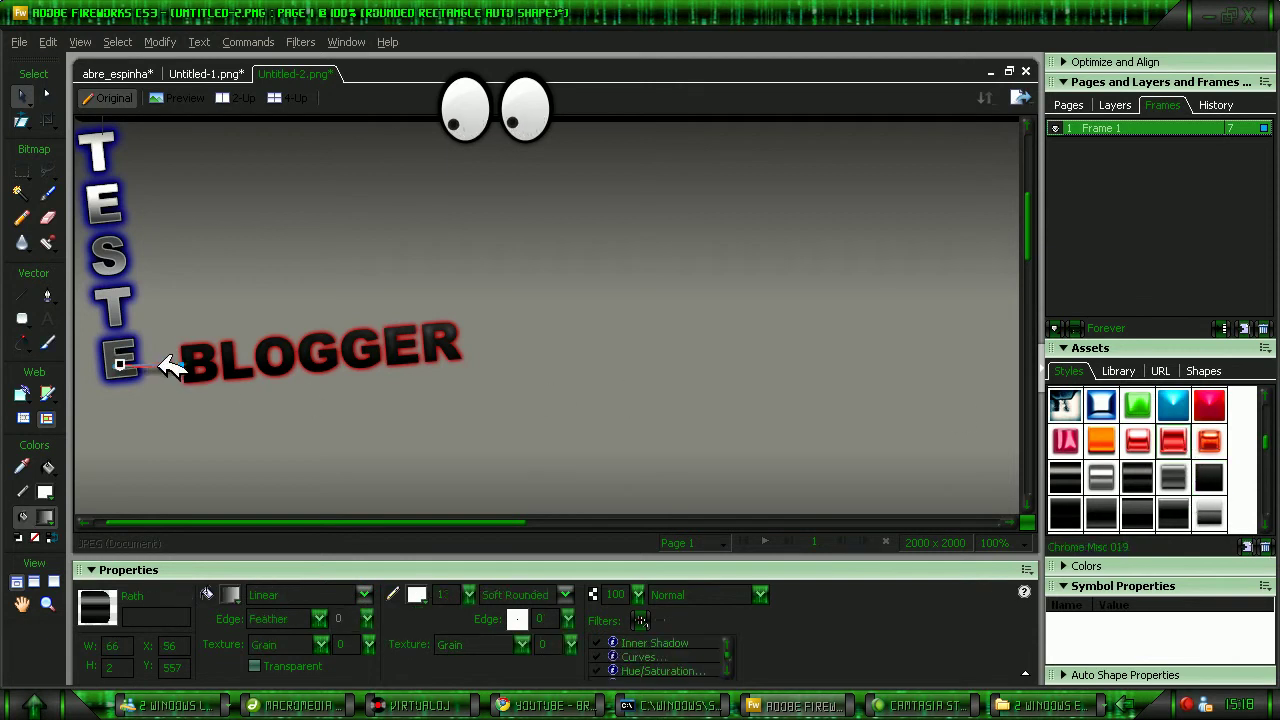
pyautogui.click(1125, 522)
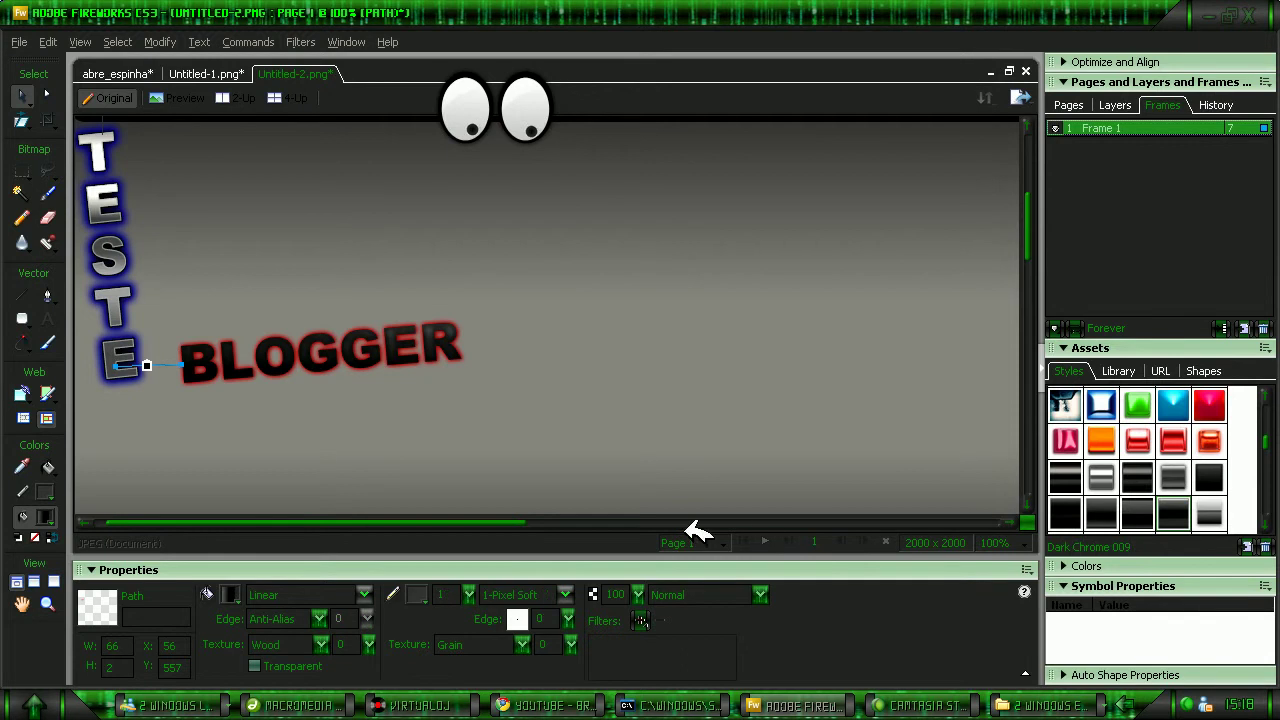
pyautogui.click(400, 429)
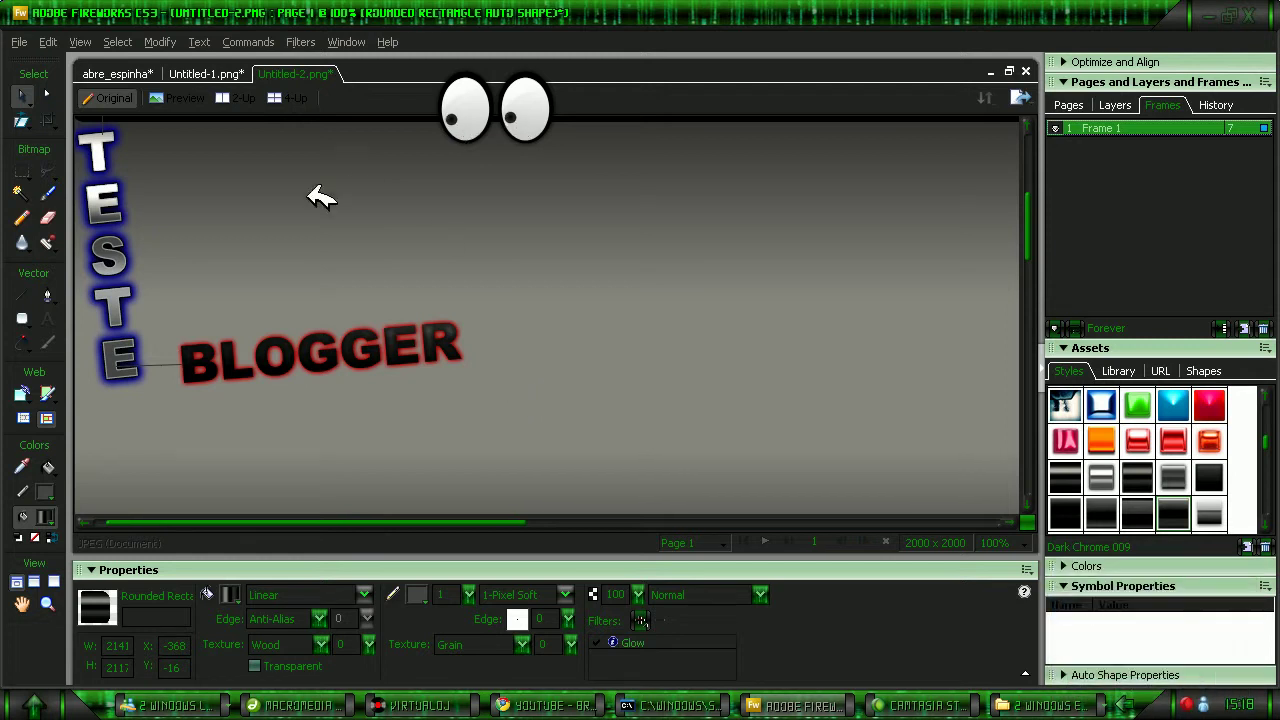
# - Draw an arrow shape about 438 by 76 pixels pointing right, place it just below BLOGGER and thicken its shaft
pyautogui.click(23, 318)
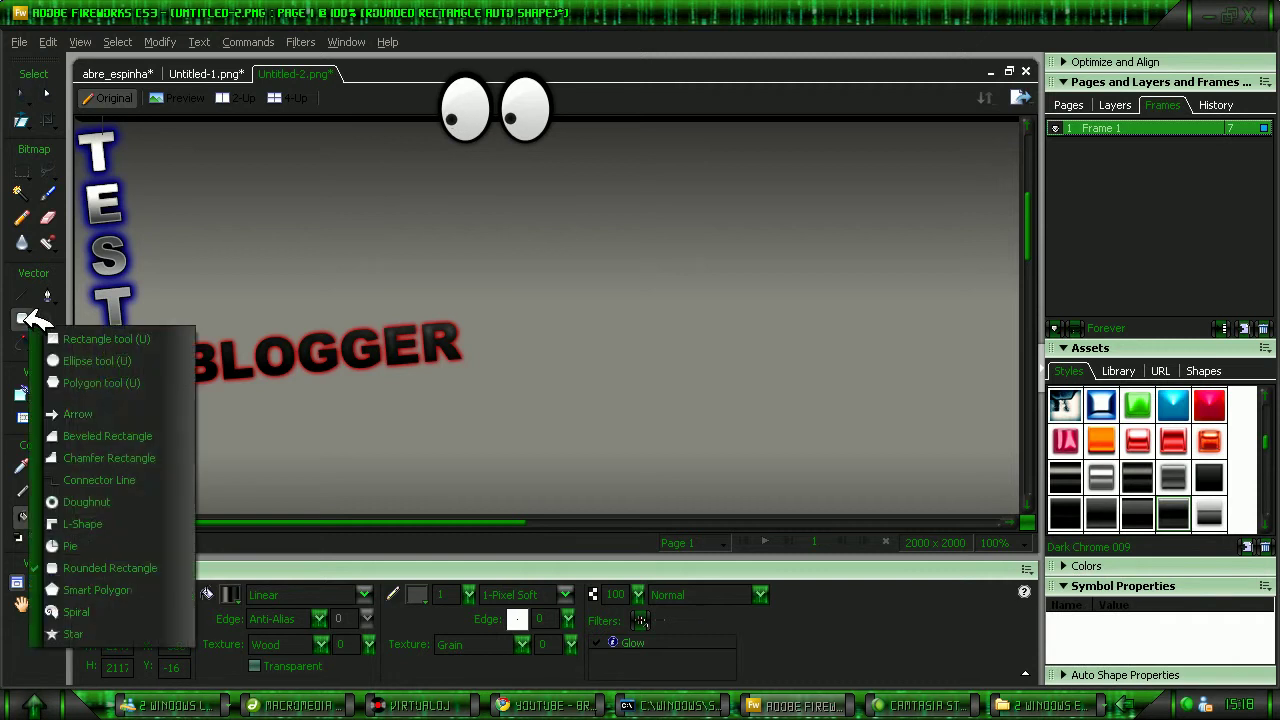
pyautogui.click(100, 414)
pyautogui.moveTo(163, 393)
pyautogui.mouseDown()
pyautogui.moveTo(551, 354)
pyautogui.moveTo(620, 393)
pyautogui.moveTo(650, 460)
pyautogui.mouseUp()
pyautogui.moveTo(533, 440); pyautogui.dragTo(489, 408)
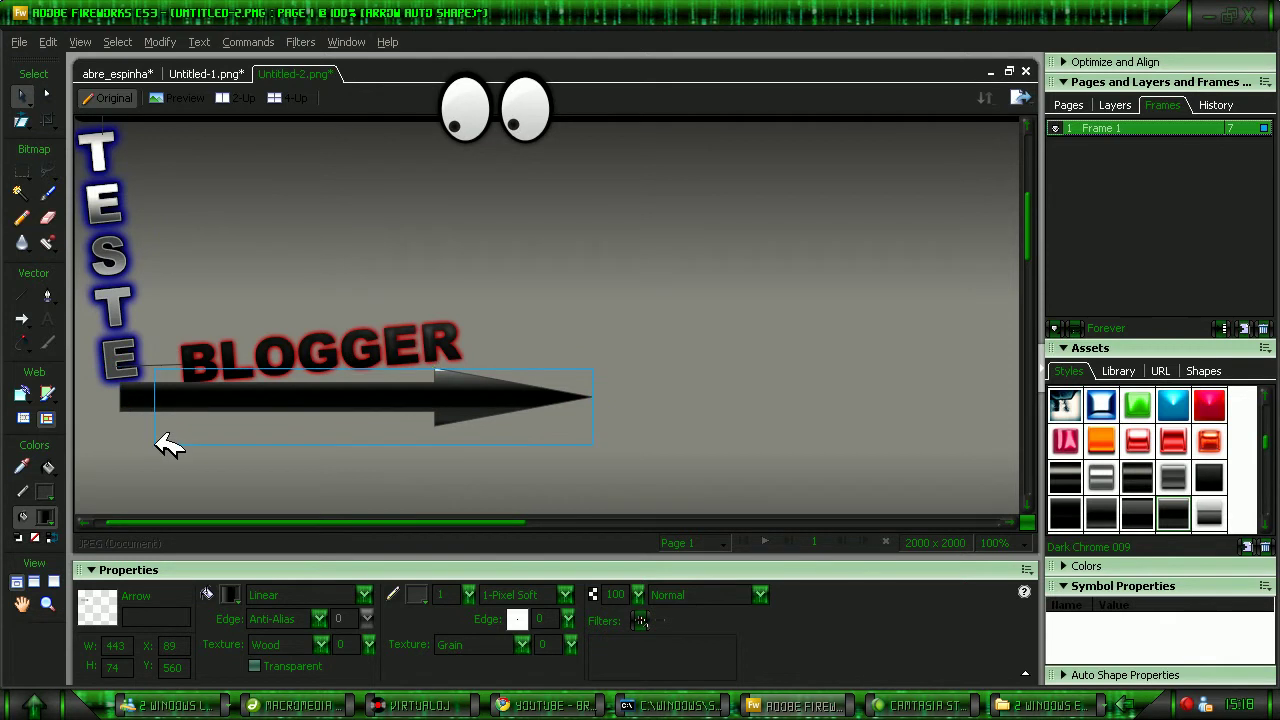
pyautogui.moveTo(149, 411); pyautogui.dragTo(166, 430)
pyautogui.moveTo(290, 410); pyautogui.dragTo(272, 408)
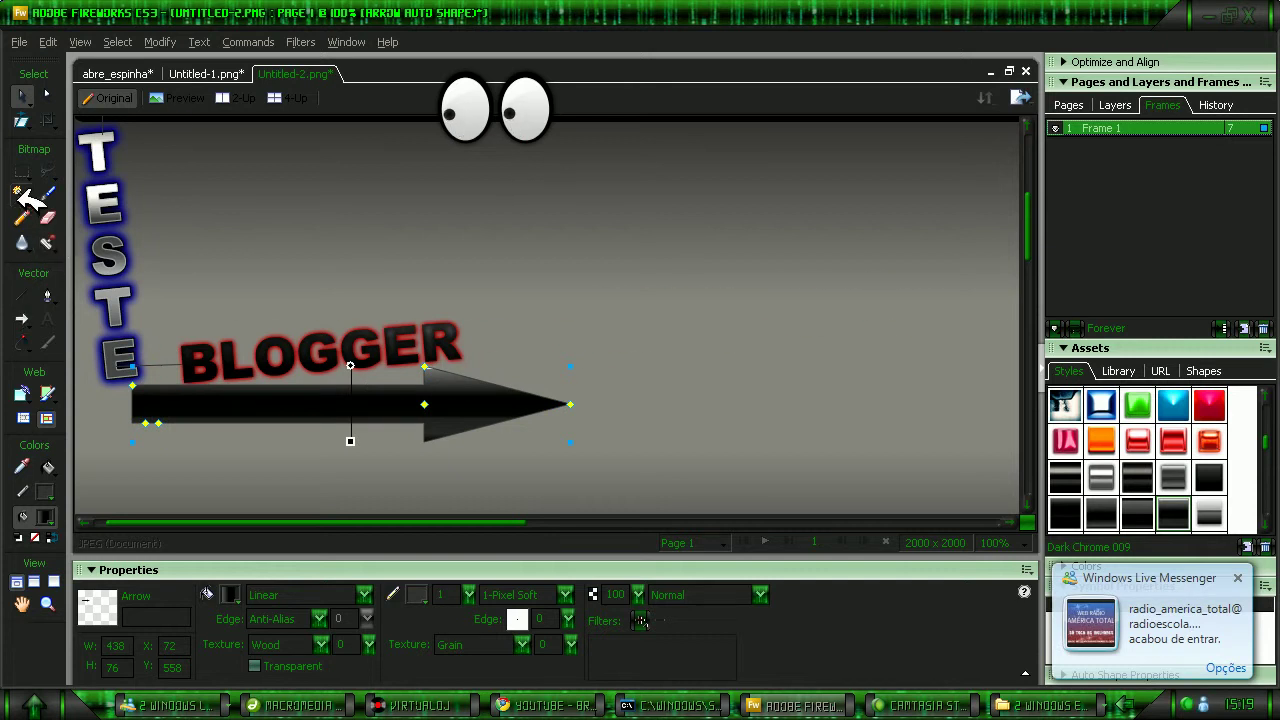
pyautogui.click(47, 172)
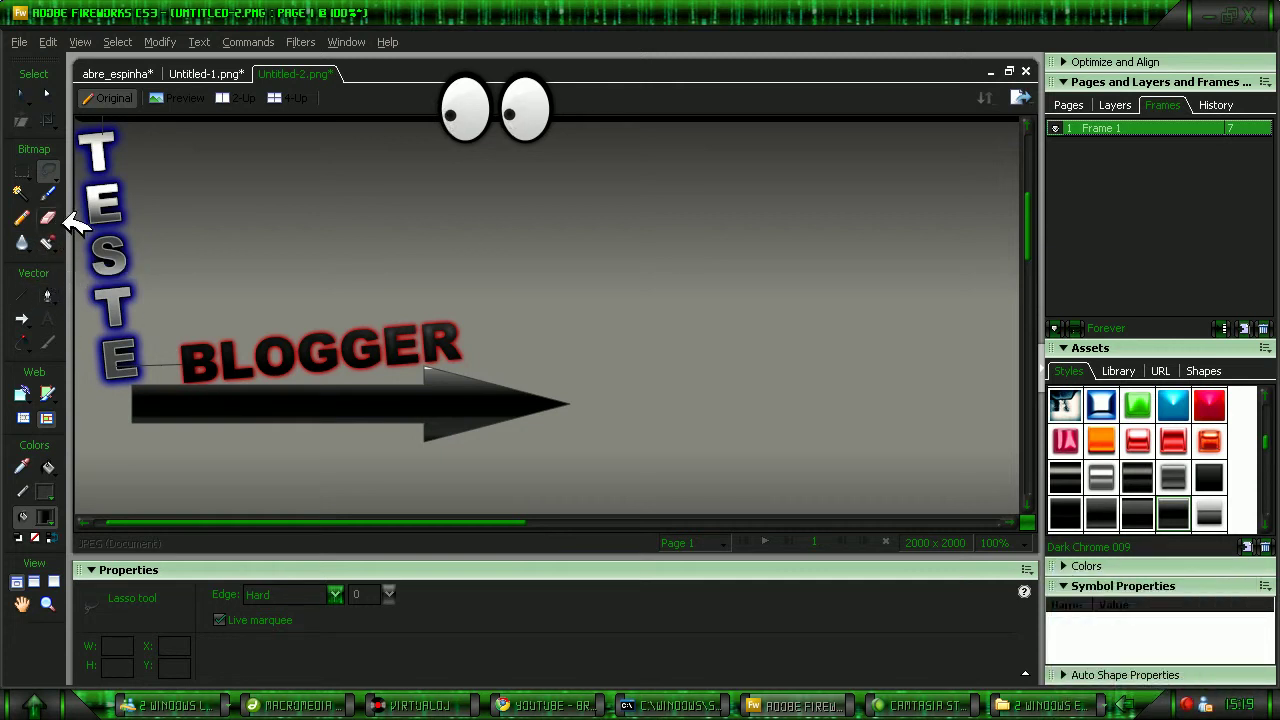
pyautogui.click(48, 193)
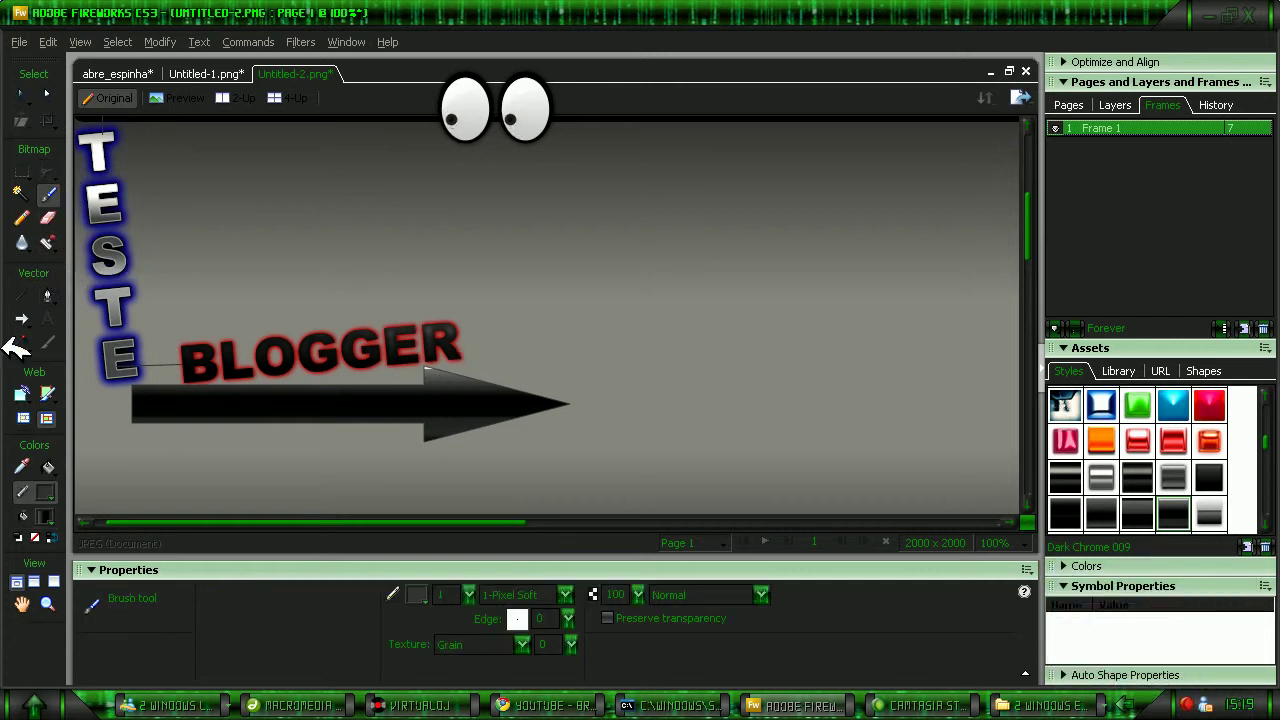
pyautogui.click(36, 96)
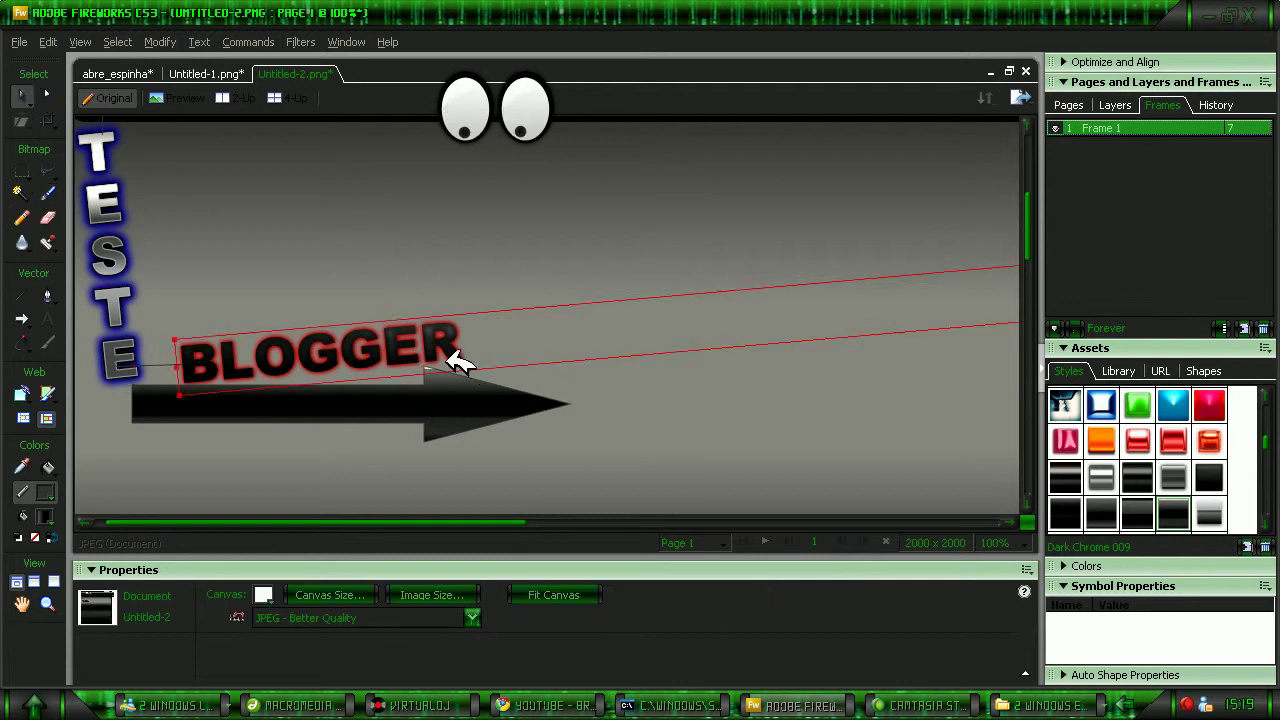
# - Rotate the arrow slightly clockwise and move it down, clear of the BLOGGER text
pyautogui.click(470, 403)
pyautogui.click(22, 120)
pyautogui.moveTo(288, 163); pyautogui.dragTo(372, 163)
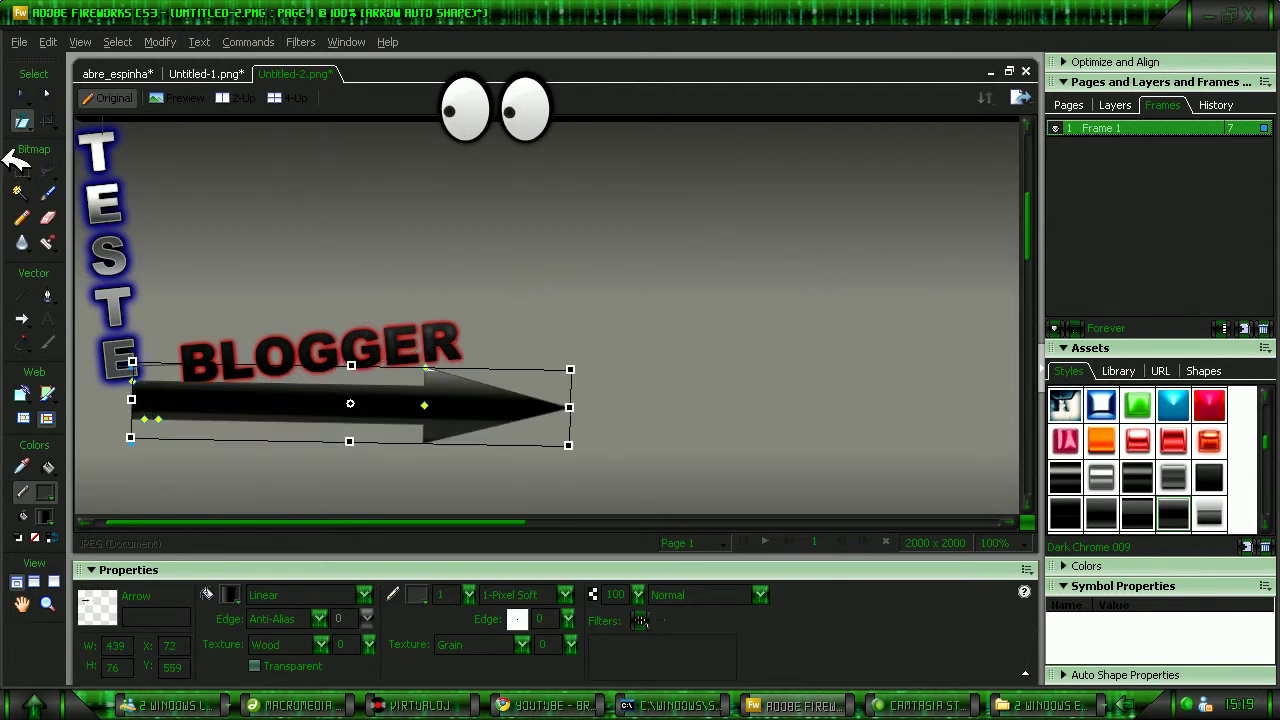
pyautogui.click(24, 93)
pyautogui.moveTo(296, 410); pyautogui.dragTo(316, 468)
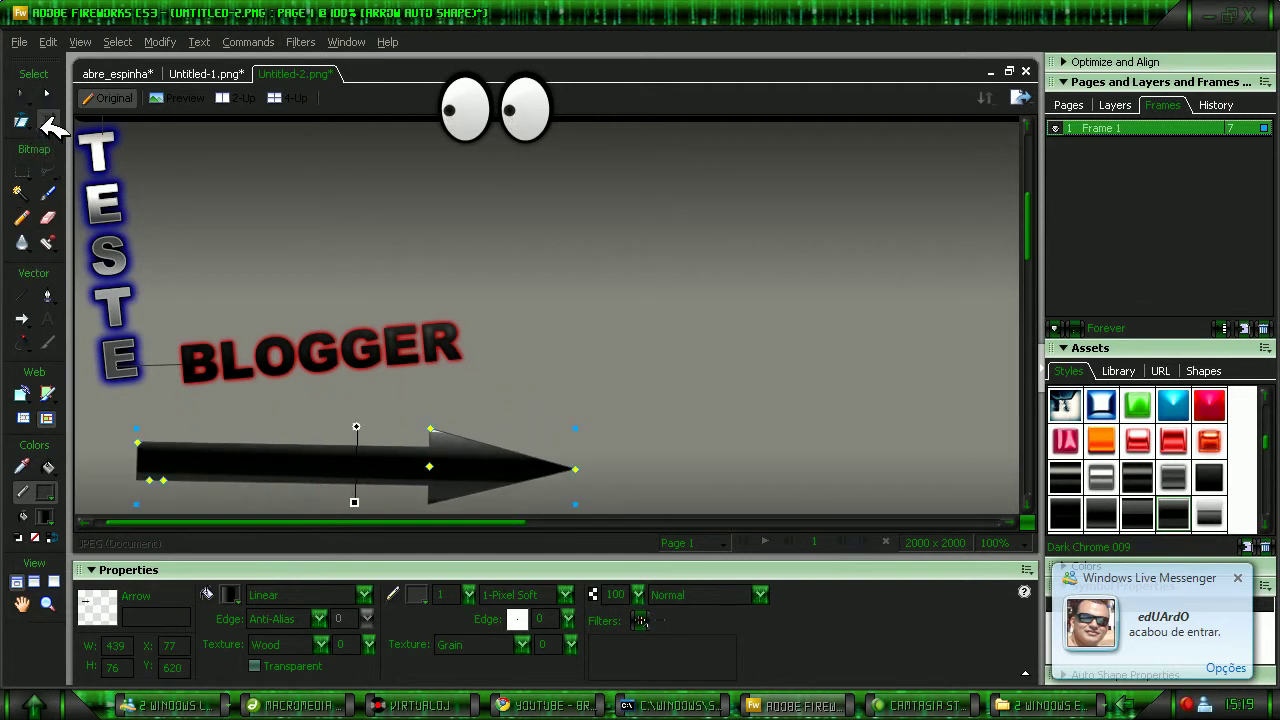
# - Rotate the arrow upright to point upward and move it below BLOGGER, to about X 199, Y 559
pyautogui.click(22, 121)
pyautogui.moveTo(126, 325); pyautogui.dragTo(134, 328)
pyautogui.scroll(-3, 1040, 228)
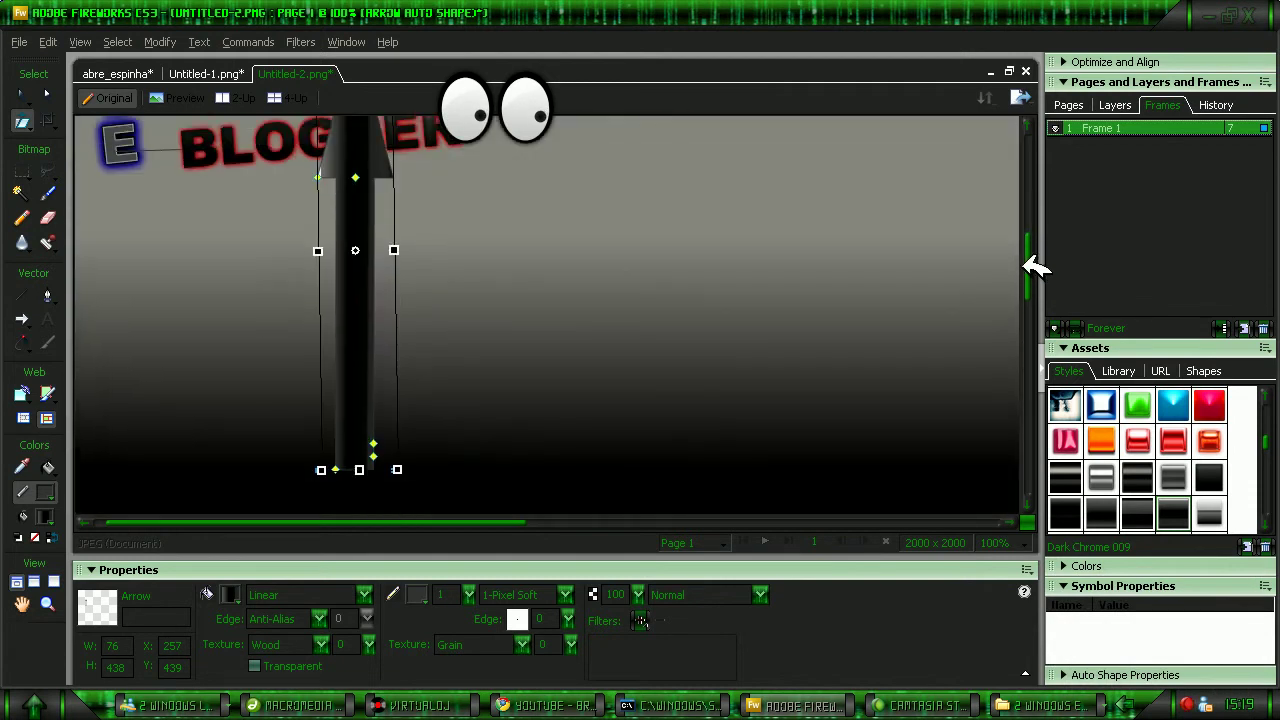
pyautogui.click(22, 94)
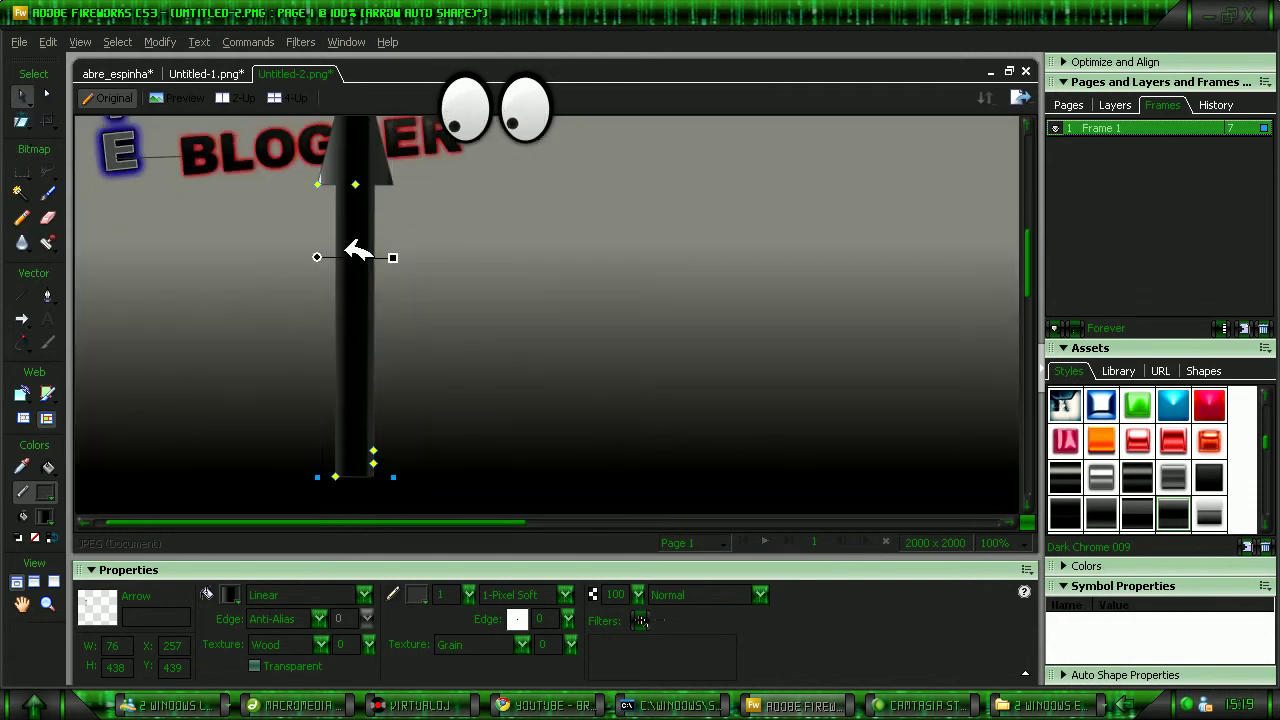
pyautogui.moveTo(362, 312); pyautogui.dragTo(318, 313)
pyautogui.click(312, 298)
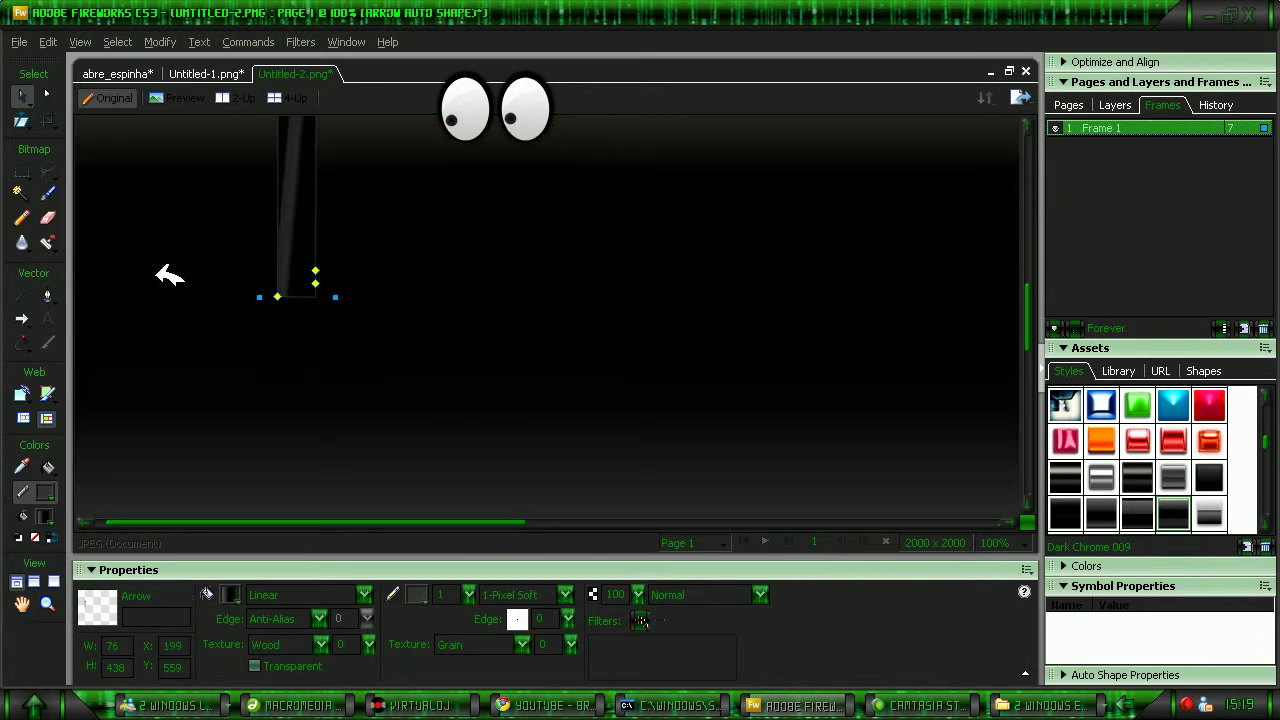
pyautogui.click(170, 276)
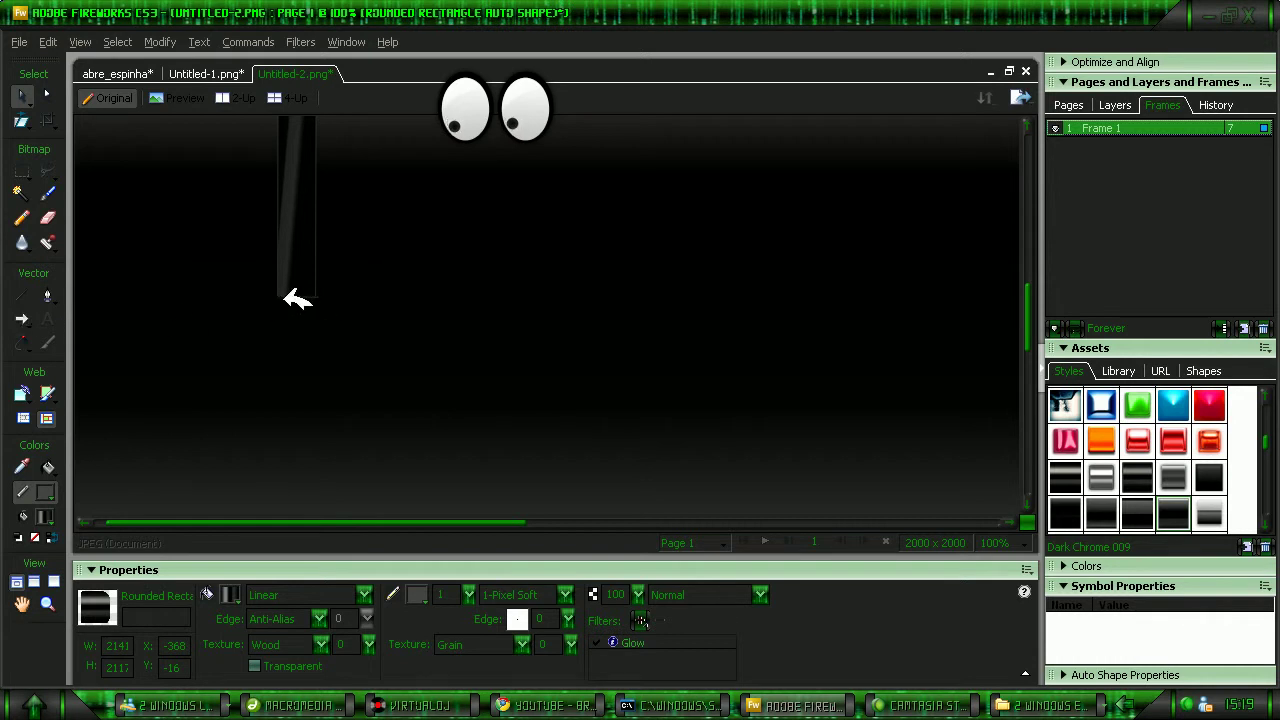
# - Draw a small arrow about 77 by 36 pixels at the base of the large arrow's shaft and rotate it to point downward
pyautogui.click(21, 318)
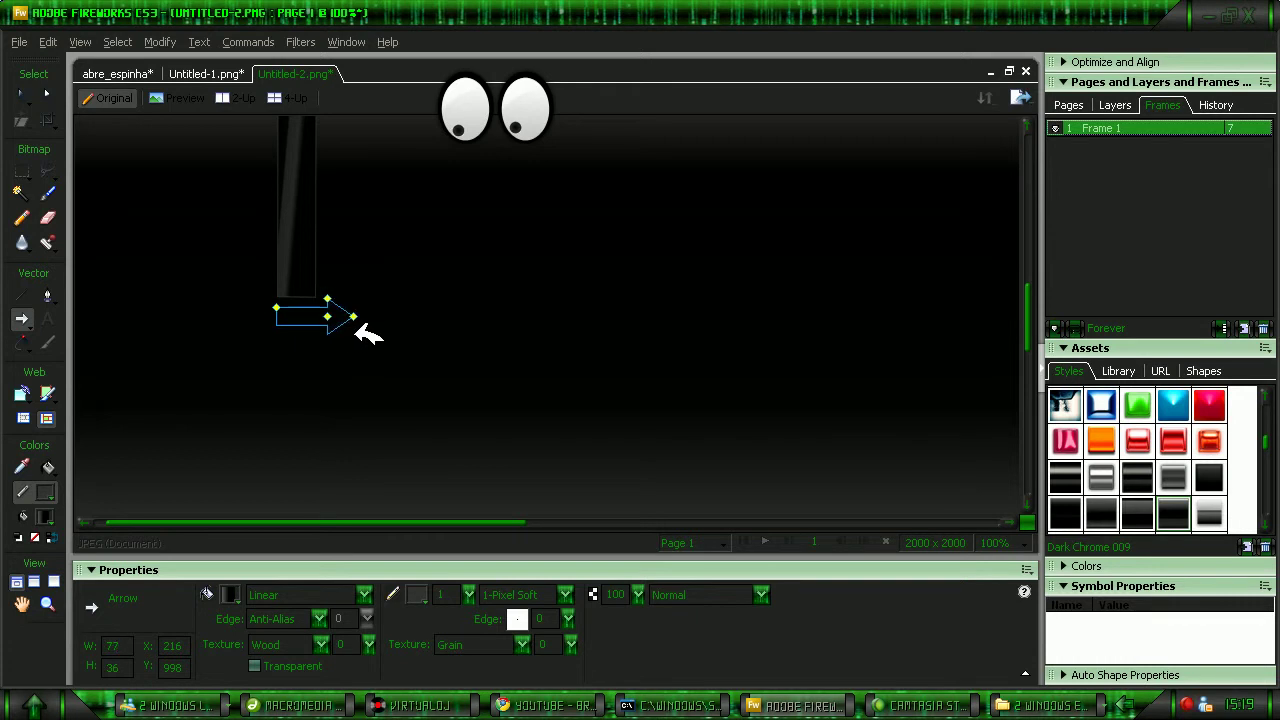
pyautogui.click(22, 95)
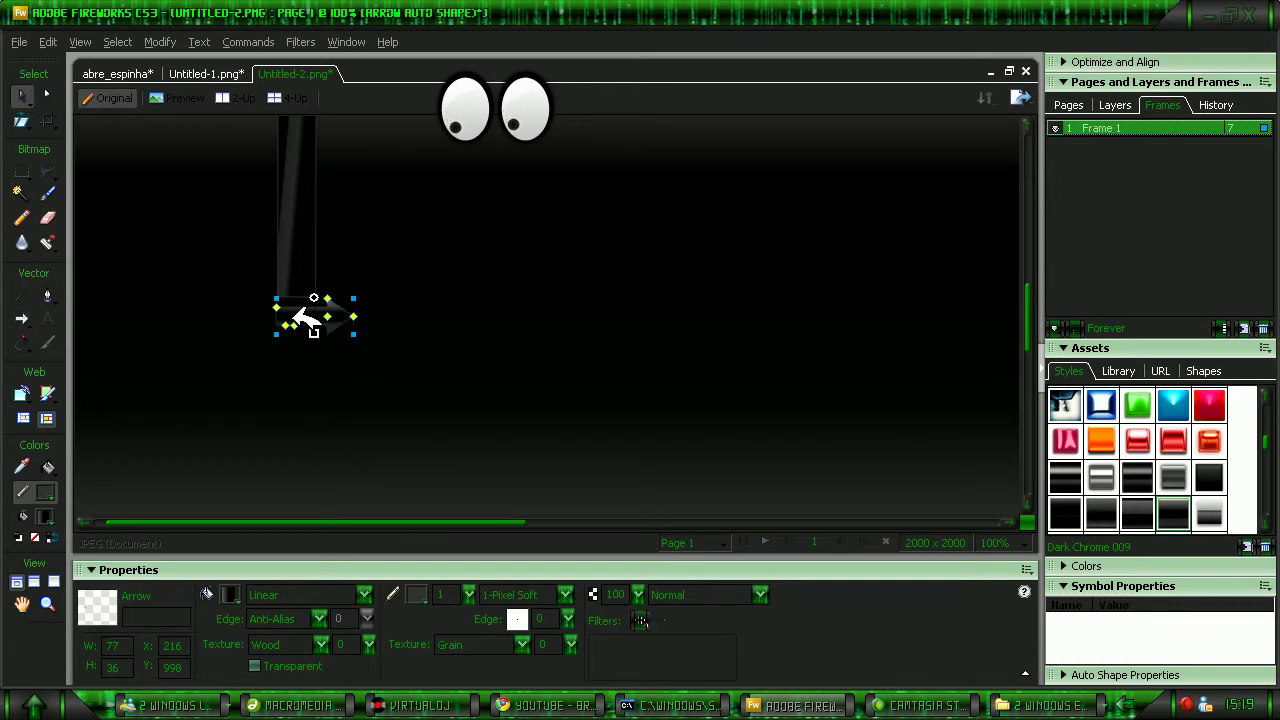
pyautogui.click(22, 121)
pyautogui.moveTo(194, 349); pyautogui.dragTo(305, 215)
pyautogui.press('Return')
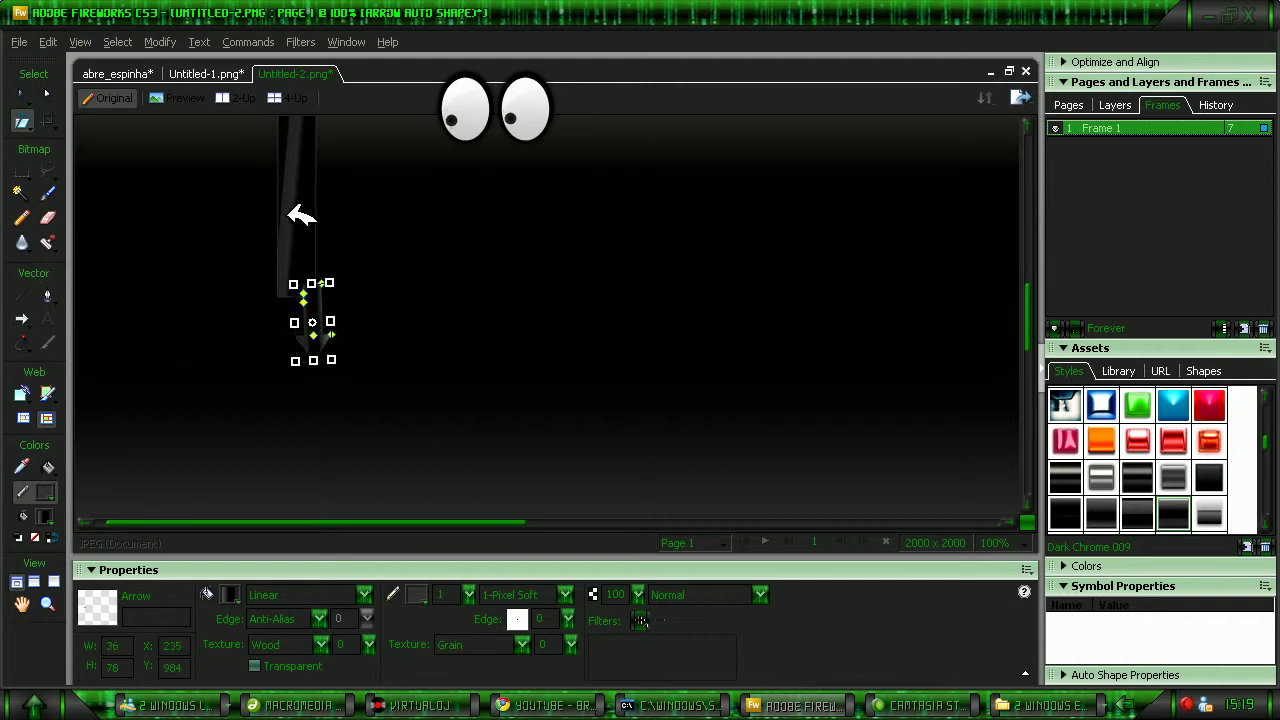
# - Centre the small arrow under the large arrow's shaft, at about X 220, Y 997, and delete it
pyautogui.click(22, 95)
pyautogui.click(305, 268)
pyautogui.moveTo(310, 345); pyautogui.dragTo(325, 341)
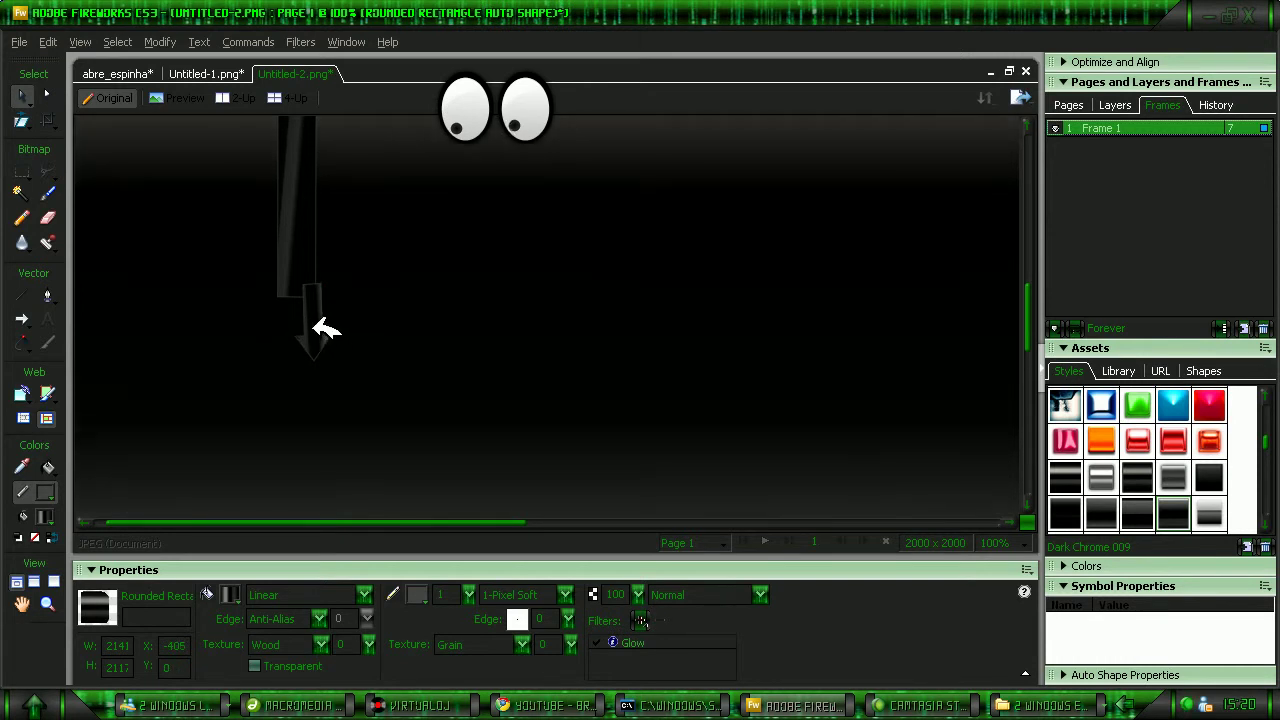
pyautogui.click(329, 330)
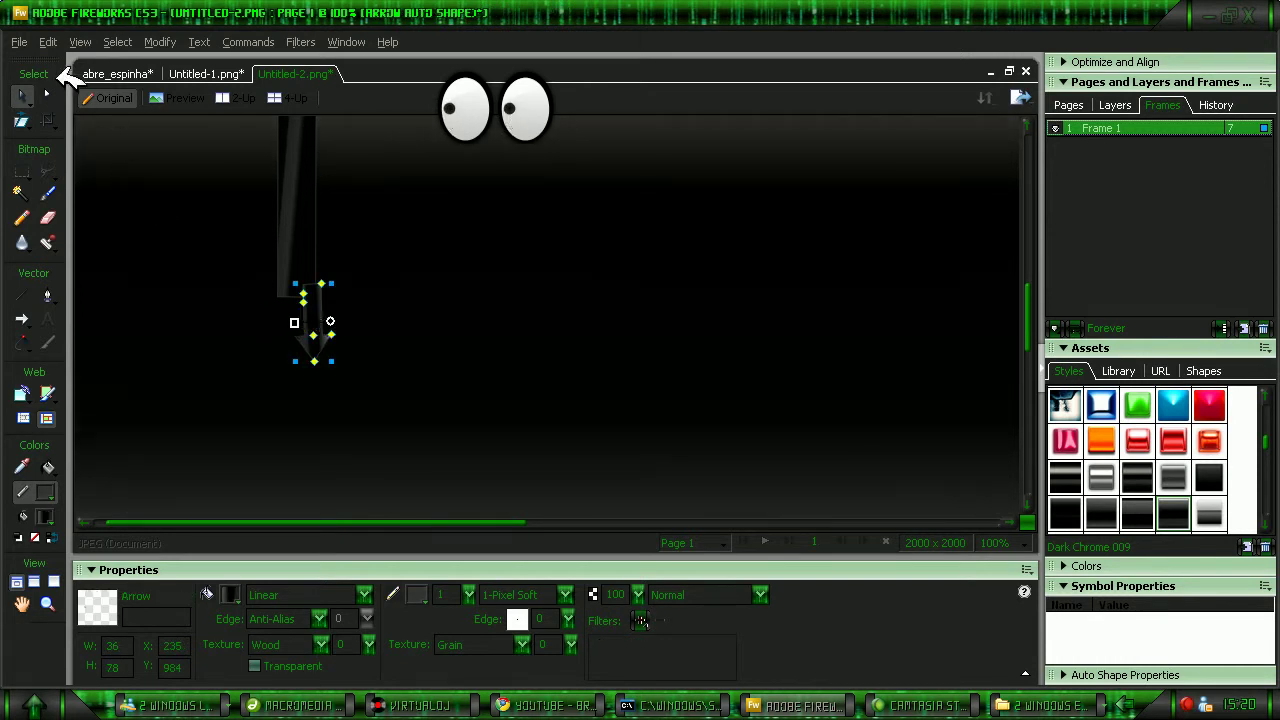
pyautogui.moveTo(329, 309); pyautogui.dragTo(315, 323)
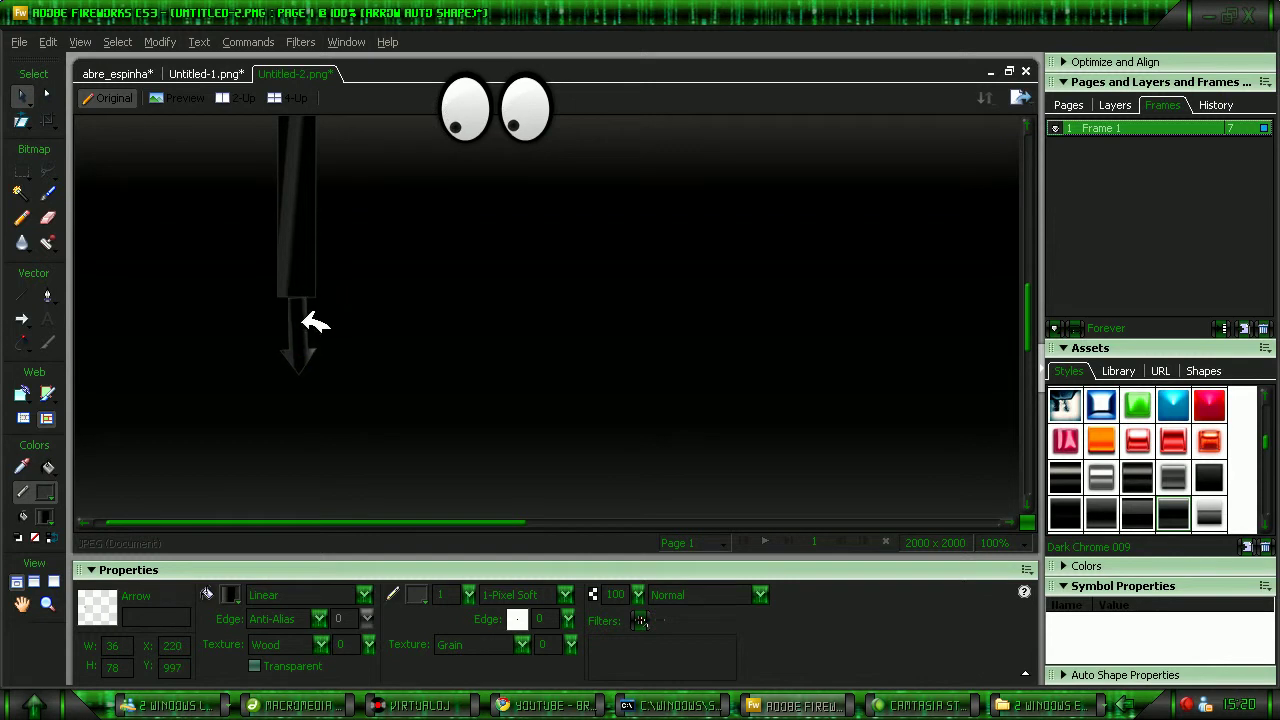
pyautogui.press('Delete')
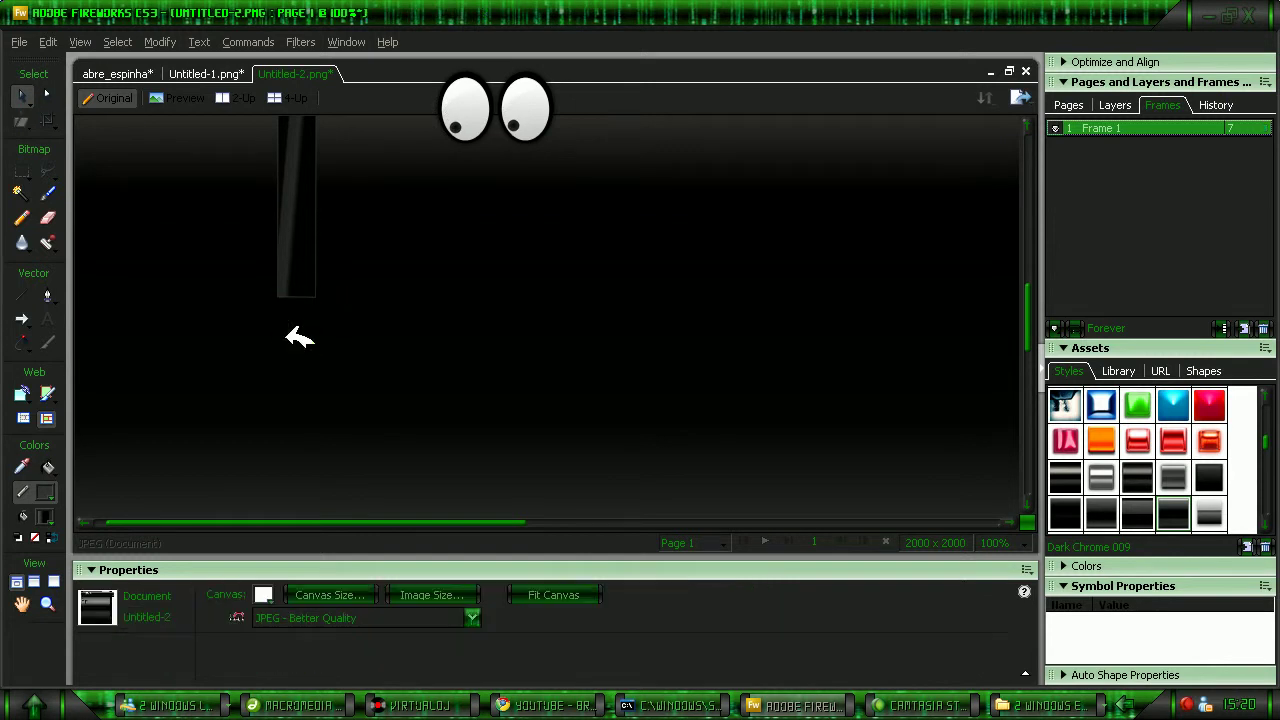
# - Draw a star about 50 by 48 pixels and place it just below the large arrow's shaft, at about X 211, Y 1000
pyautogui.click(30, 320)
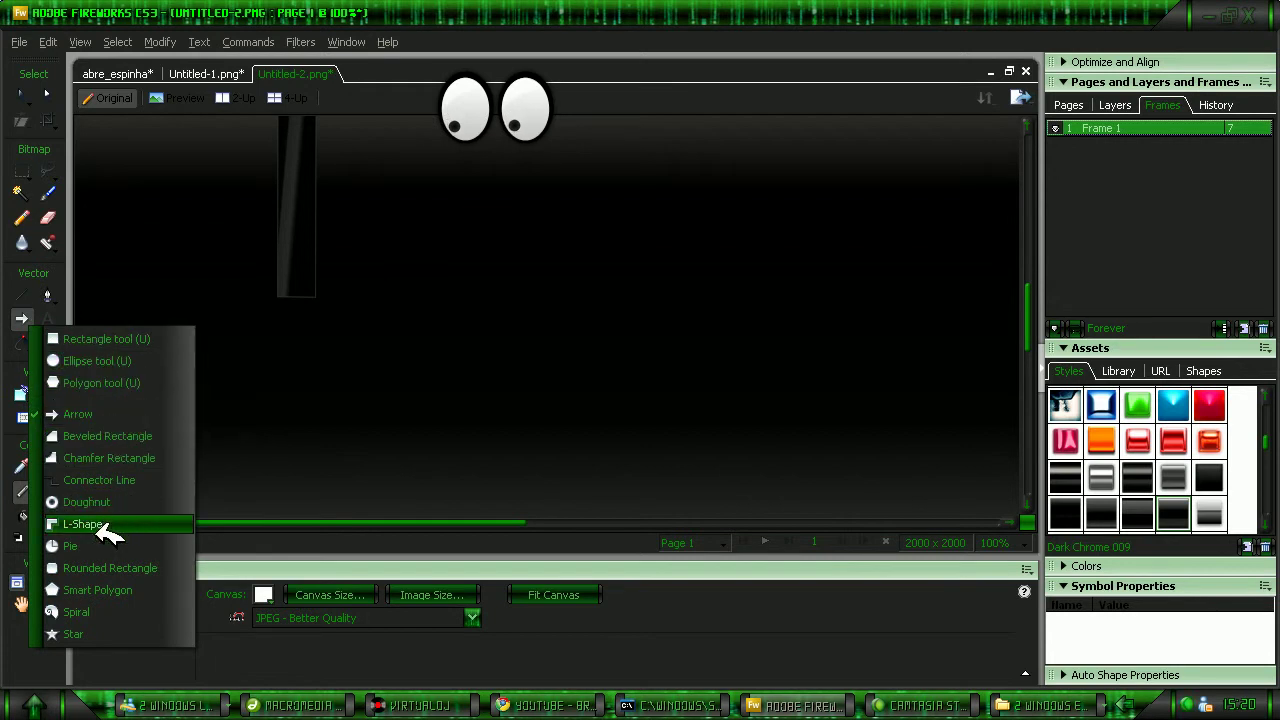
pyautogui.click(125, 632)
pyautogui.moveTo(280, 300); pyautogui.dragTo(329, 322)
pyautogui.click(22, 96)
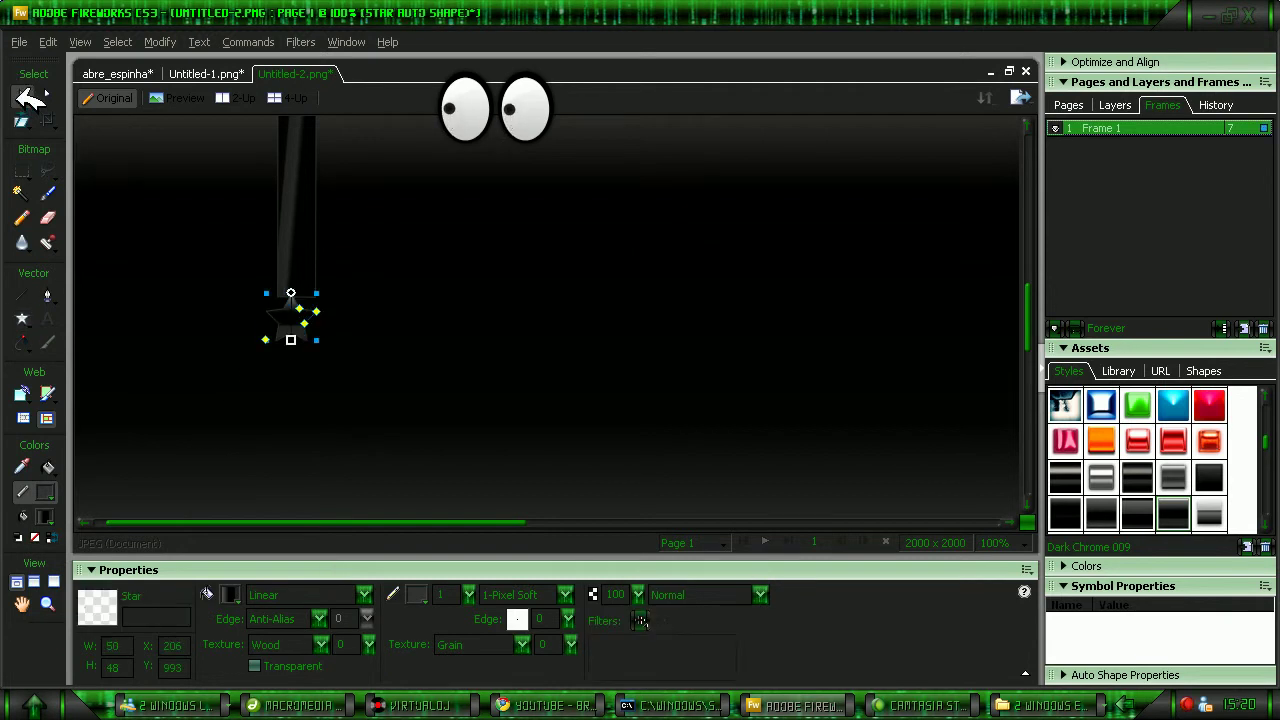
pyautogui.click(289, 341)
pyautogui.click(306, 320)
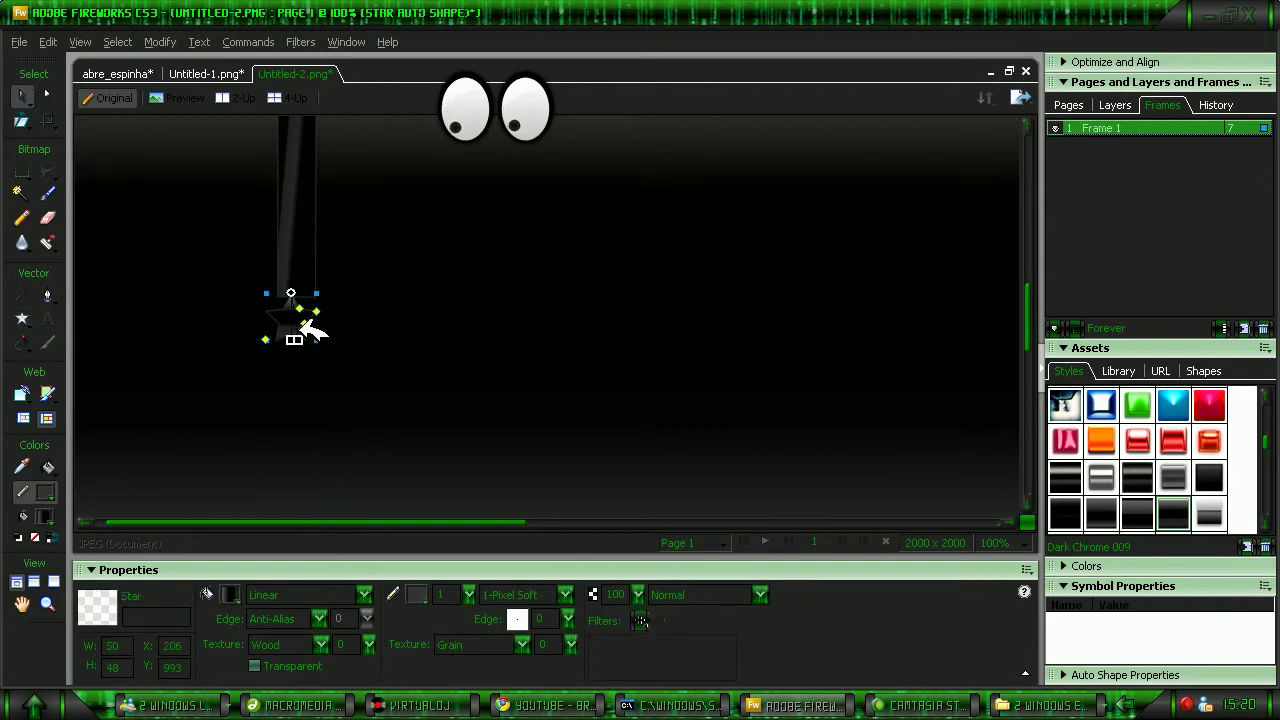
pyautogui.click(276, 308)
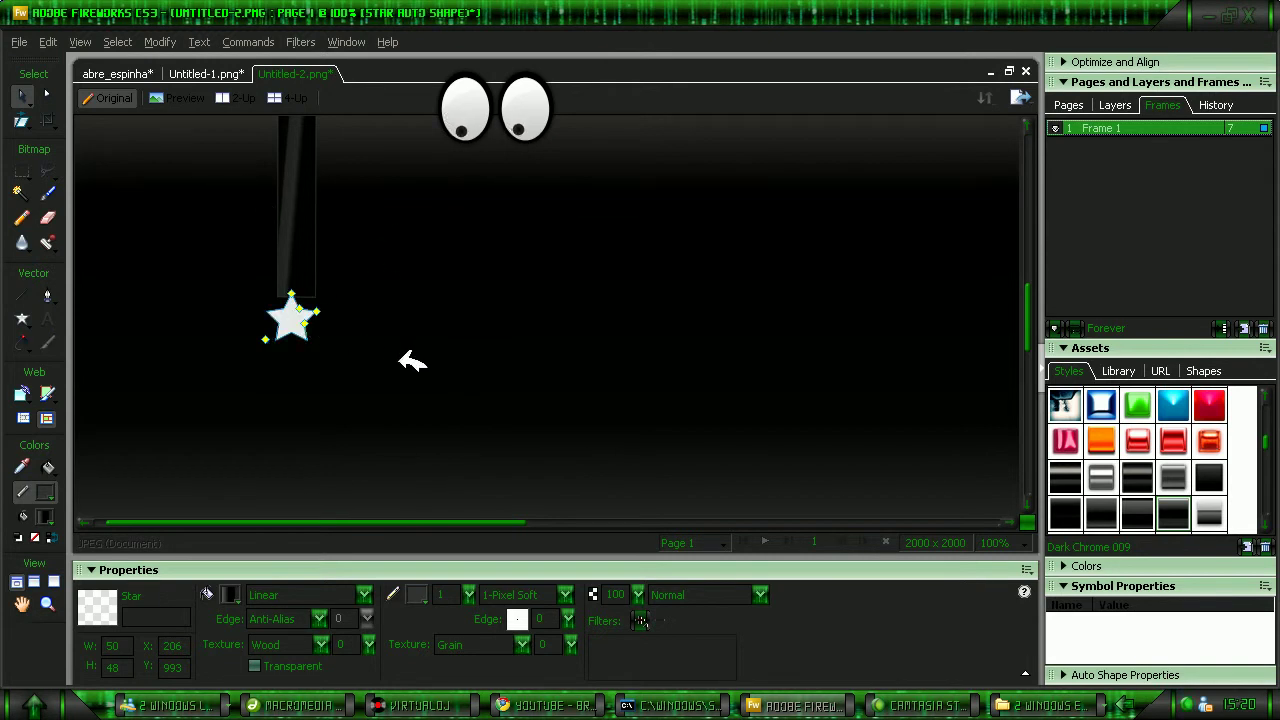
pyautogui.moveTo(861, 314); pyautogui.dragTo(293, 281)
pyautogui.moveTo(252, 318); pyautogui.dragTo(281, 339)
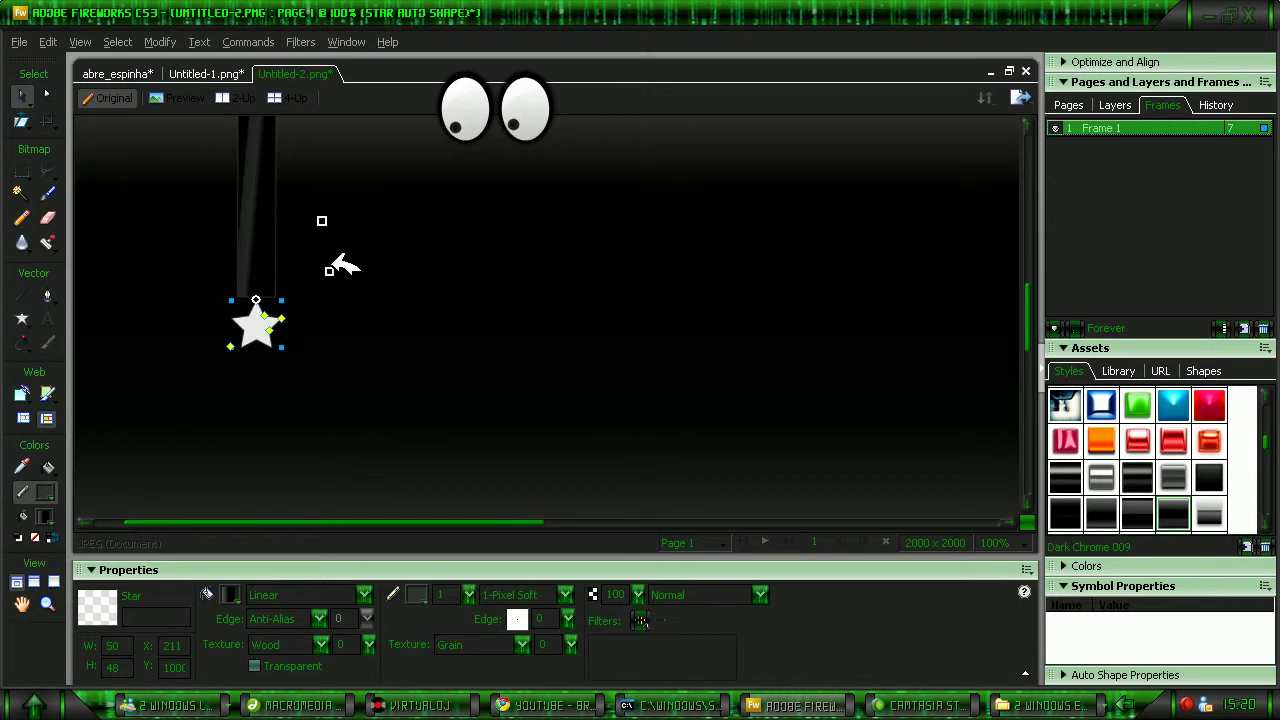
pyautogui.moveTo(258, 356); pyautogui.dragTo(258, 354)
pyautogui.click(578, 315)
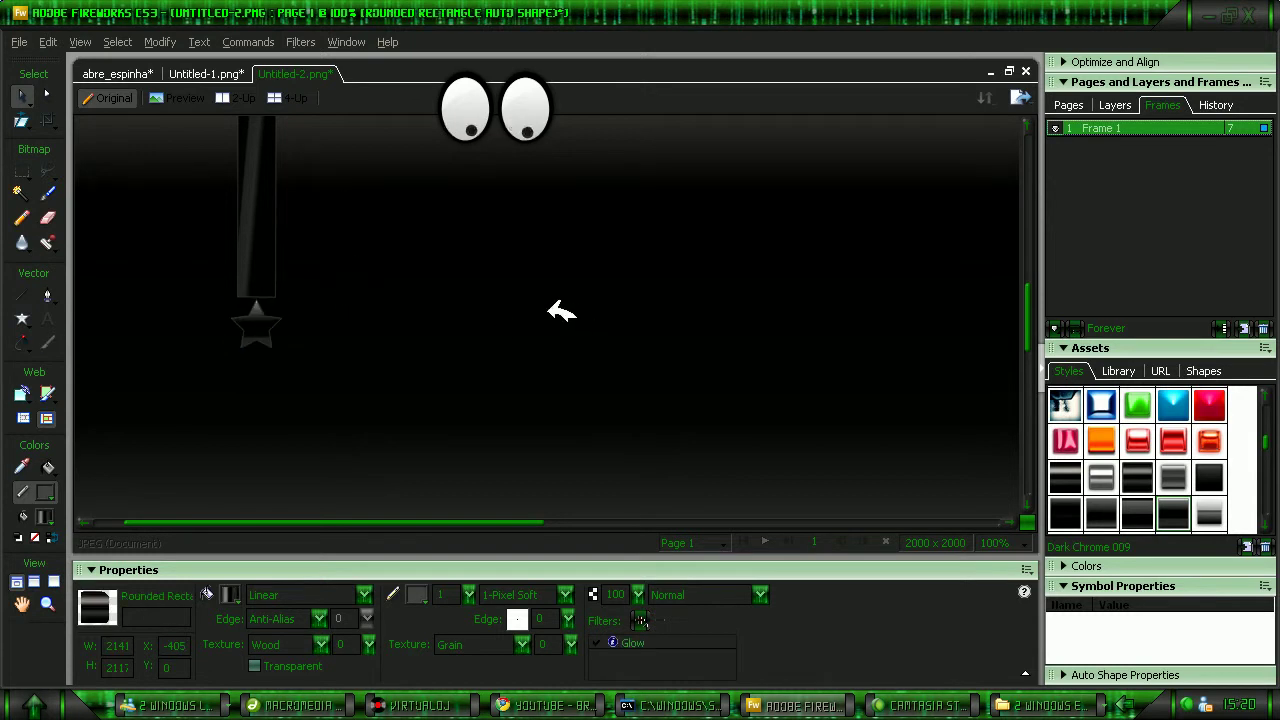
# - Apply the Dark Chrome 005 style to the small star and add a blue Outer Glow with Photoshop Live Effects
pyautogui.click(255, 330)
pyautogui.click(1212, 478)
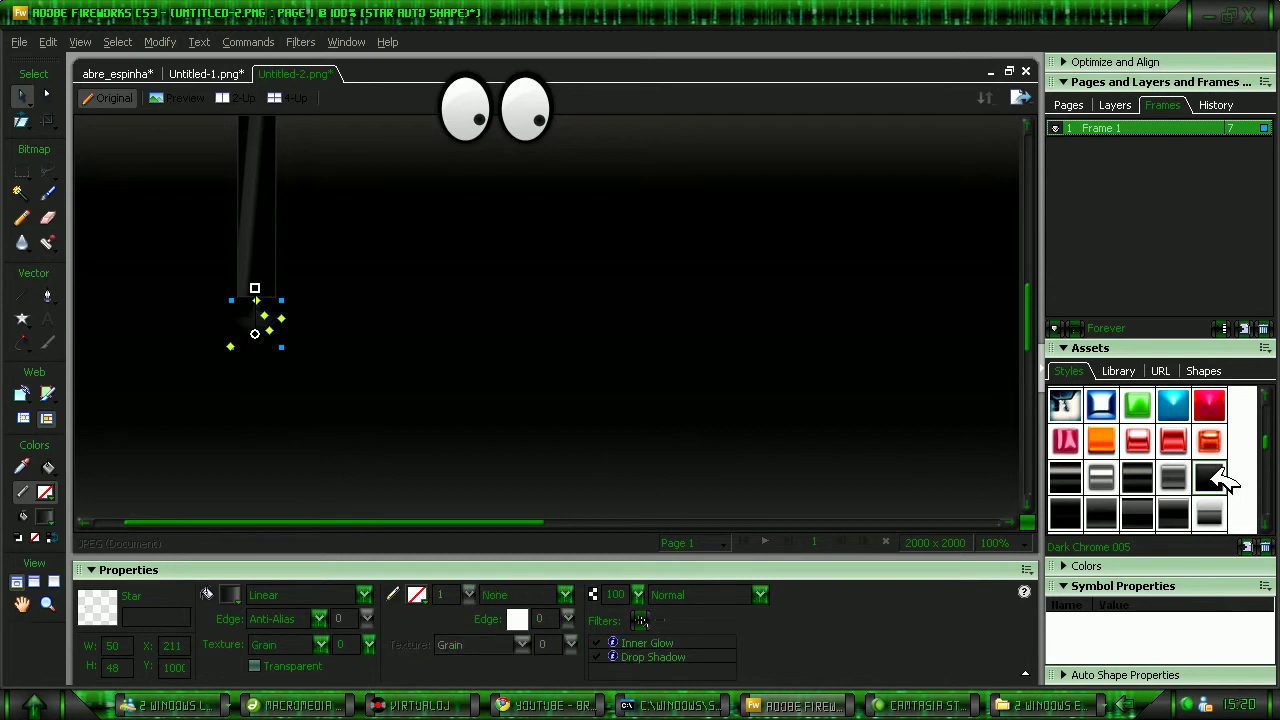
pyautogui.click(643, 618)
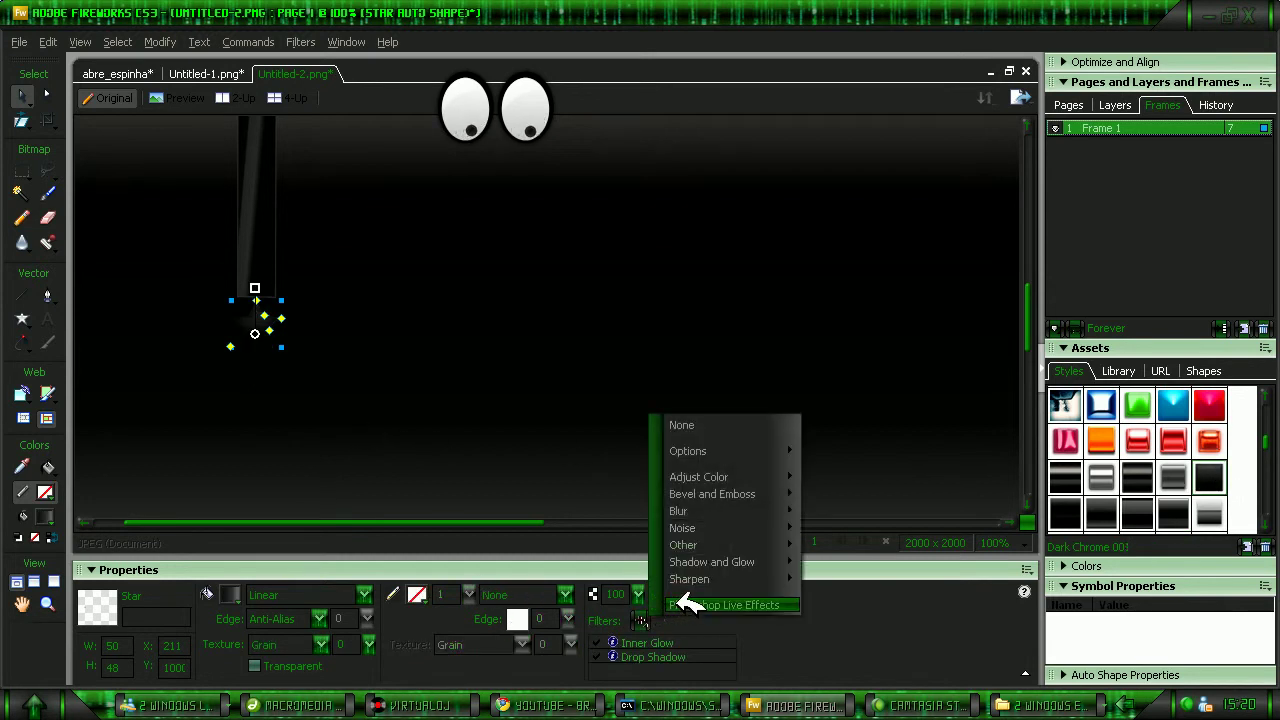
pyautogui.click(690, 604)
pyautogui.click(376, 235)
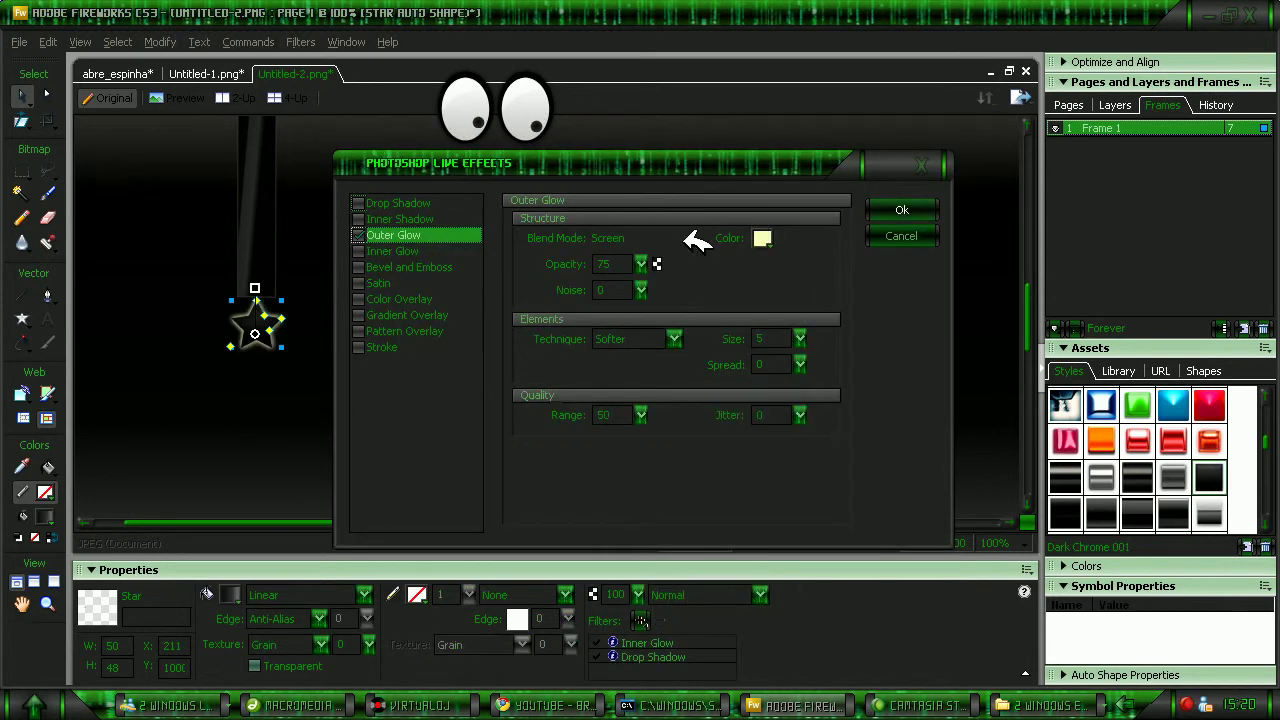
pyautogui.click(763, 238)
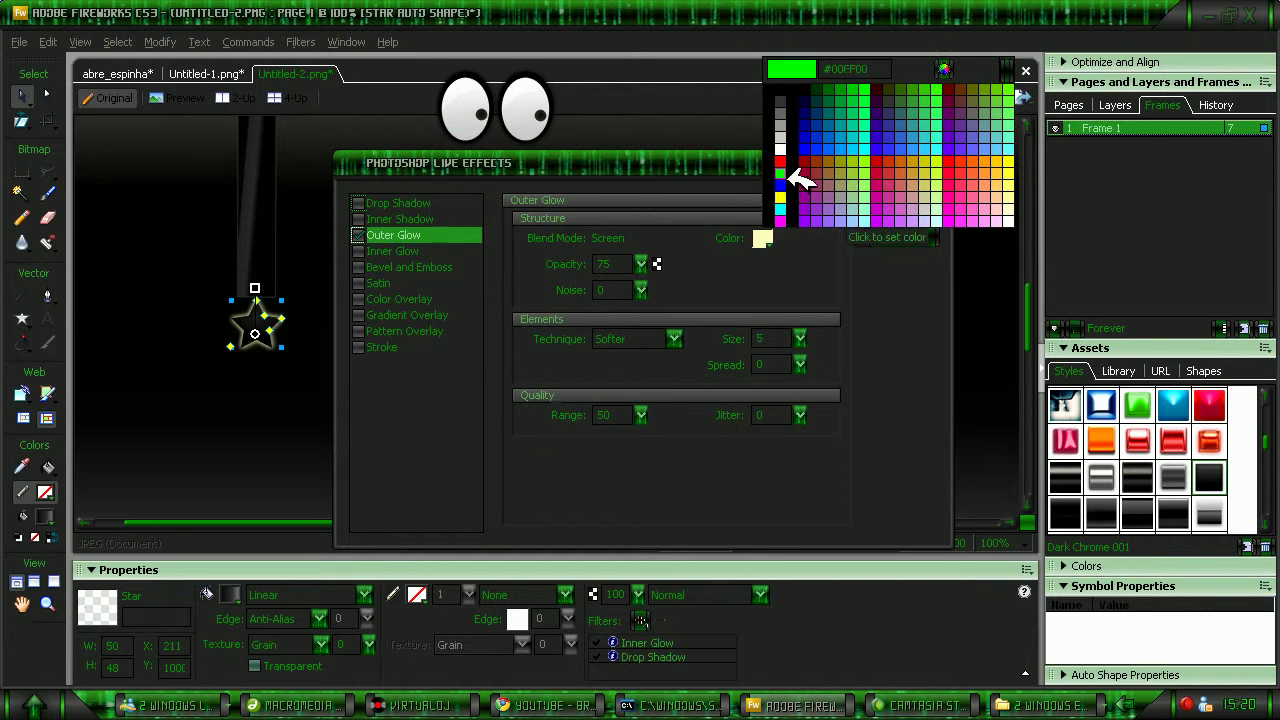
pyautogui.click(797, 183)
pyautogui.click(902, 210)
pyautogui.click(571, 277)
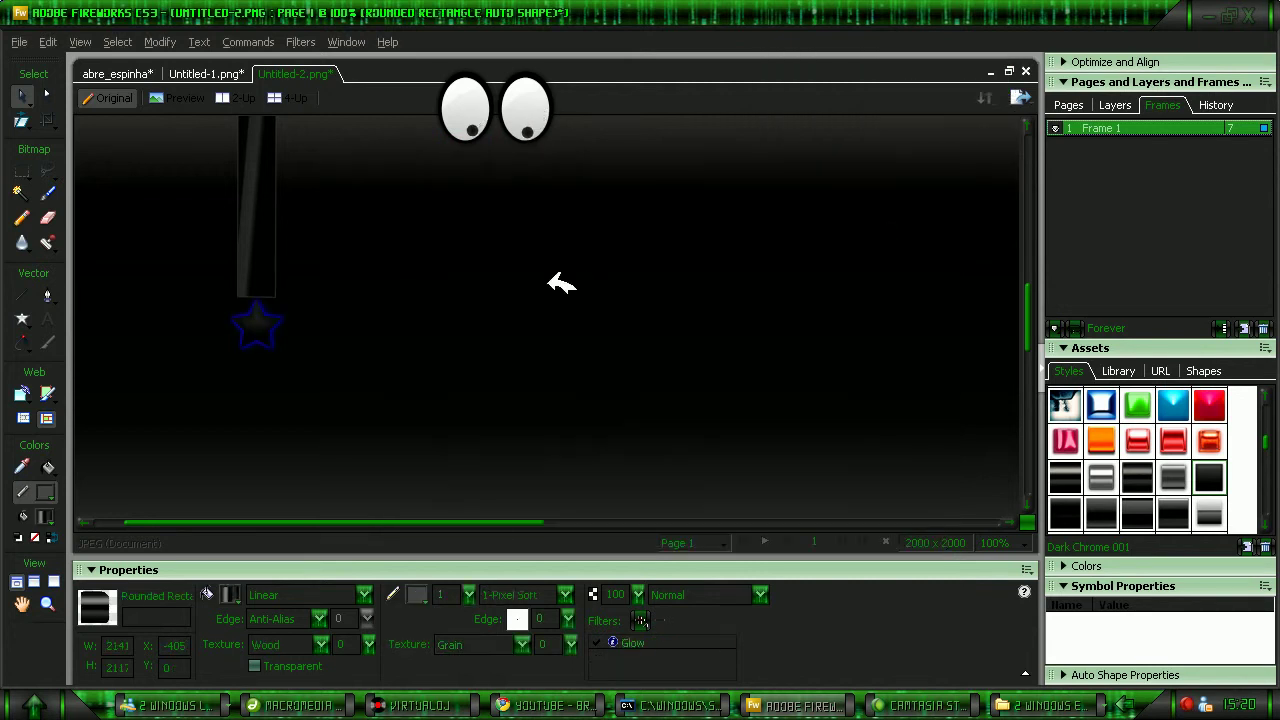
# - Review the page layout, from the header titles and BLOGGER arrow down to the star and across to the page's far edge
pyautogui.scroll(5, 500, 278)
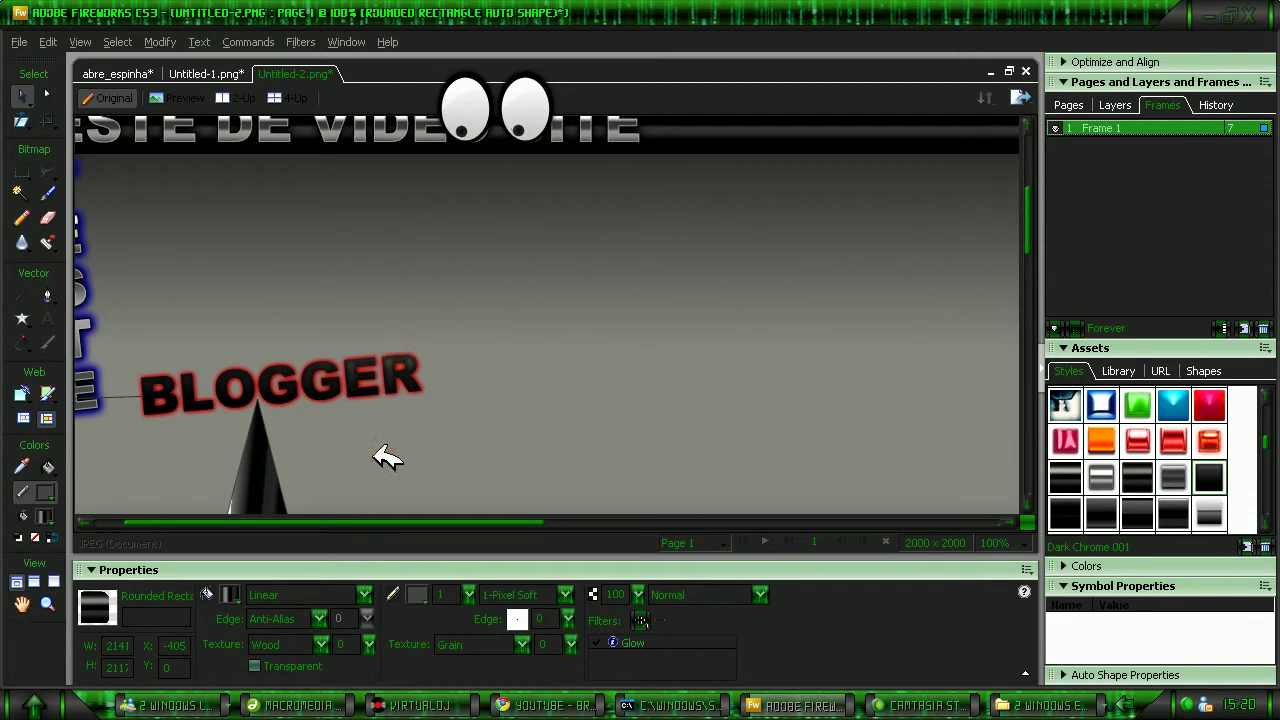
pyautogui.moveTo(358, 530); pyautogui.dragTo(94, 534)
pyautogui.scroll(3, 186, 400)
pyautogui.scroll(-2, 274, 266)
pyautogui.scroll(2, 370, 315)
pyautogui.click(388, 365)
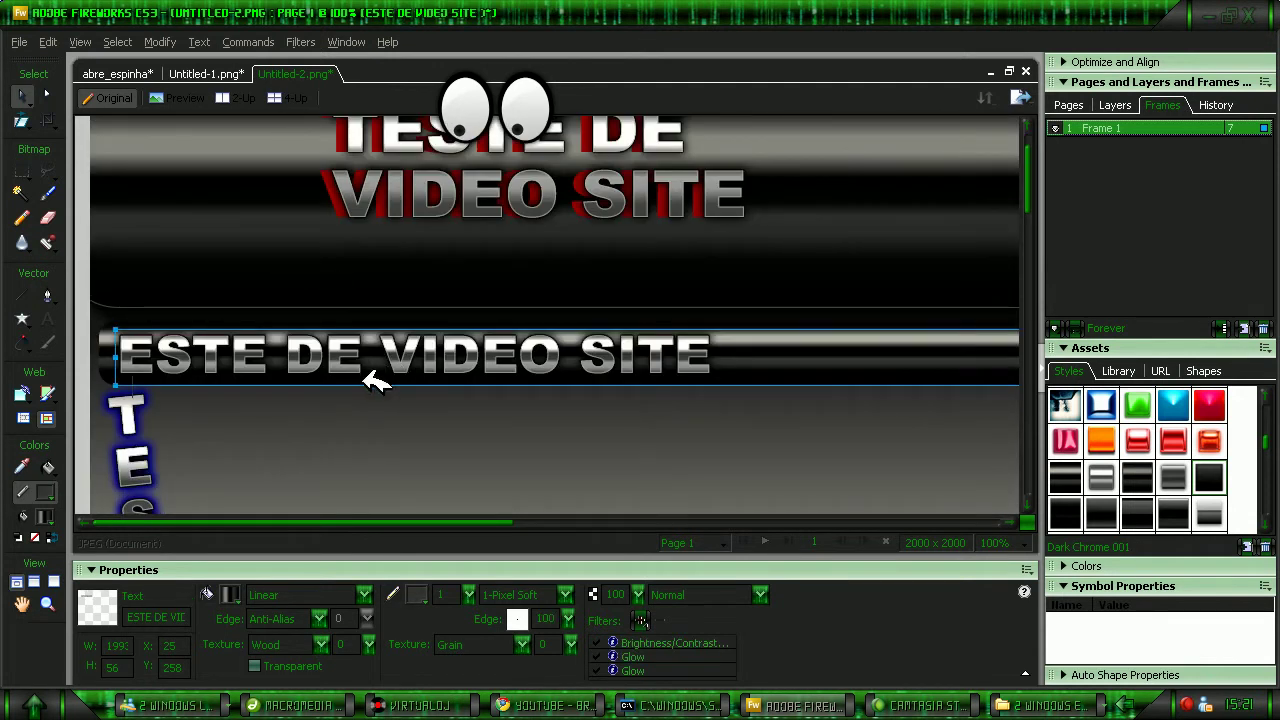
pyautogui.scroll(-10, 372, 380)
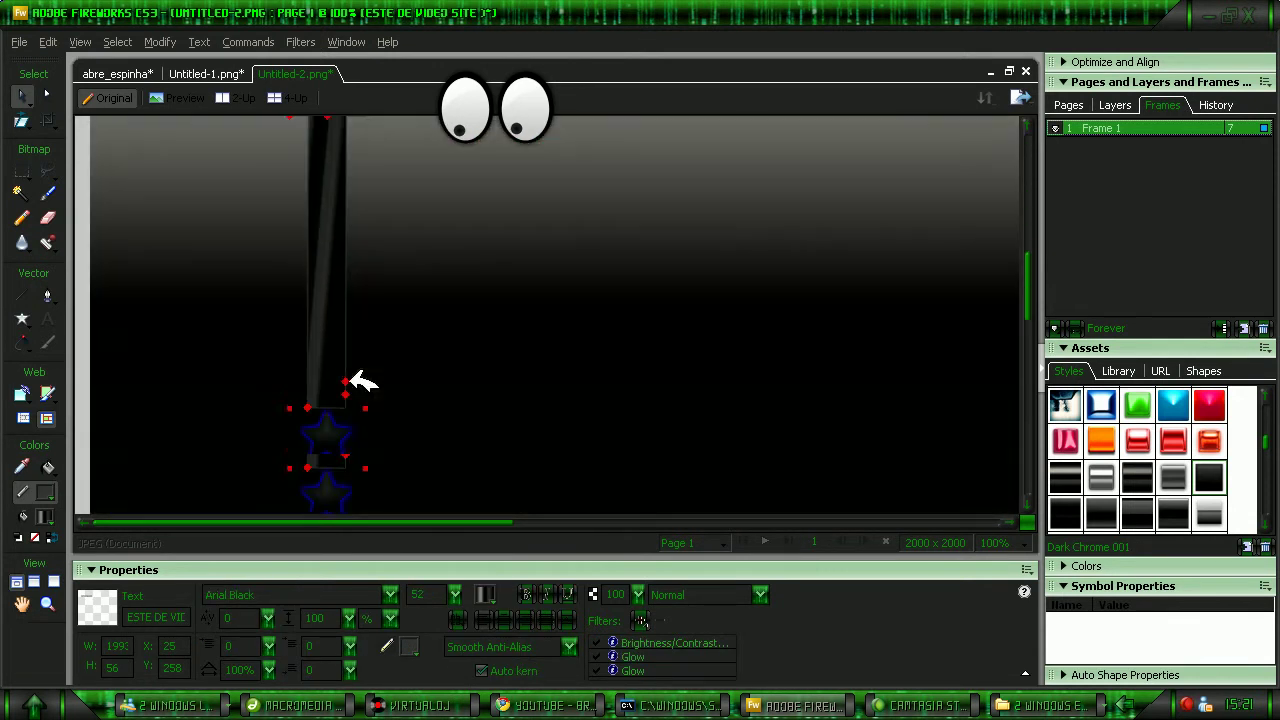
pyautogui.scroll(-1, 350, 378)
pyautogui.click(491, 360)
pyautogui.scroll(2, 485, 360)
pyautogui.scroll(10, 483, 360)
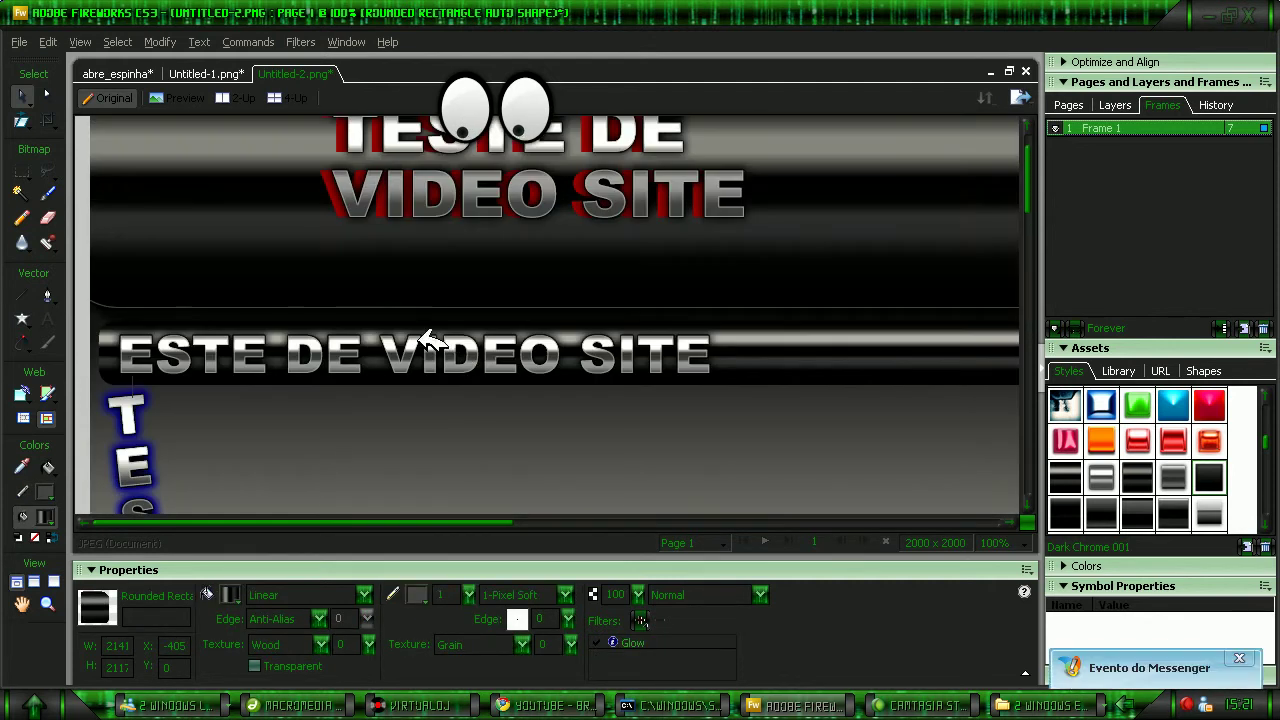
pyautogui.click(430, 340)
pyautogui.scroll(-8, 665, 470)
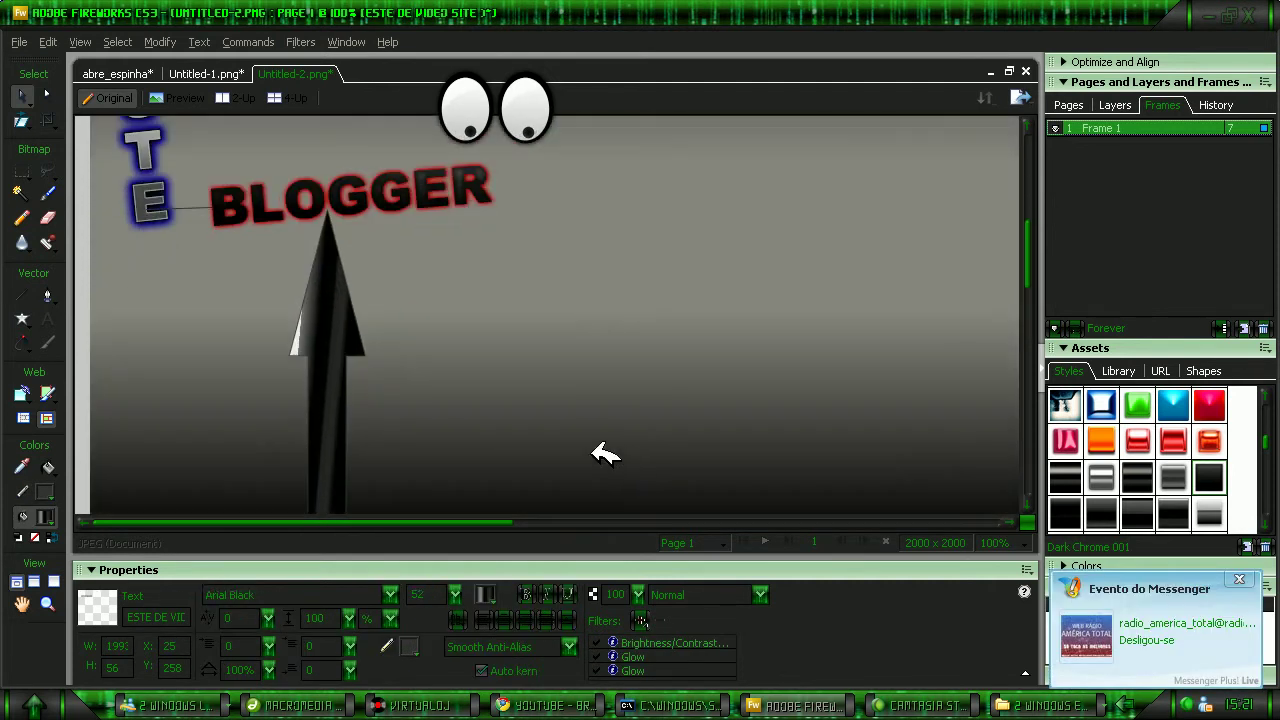
pyautogui.click(413, 408)
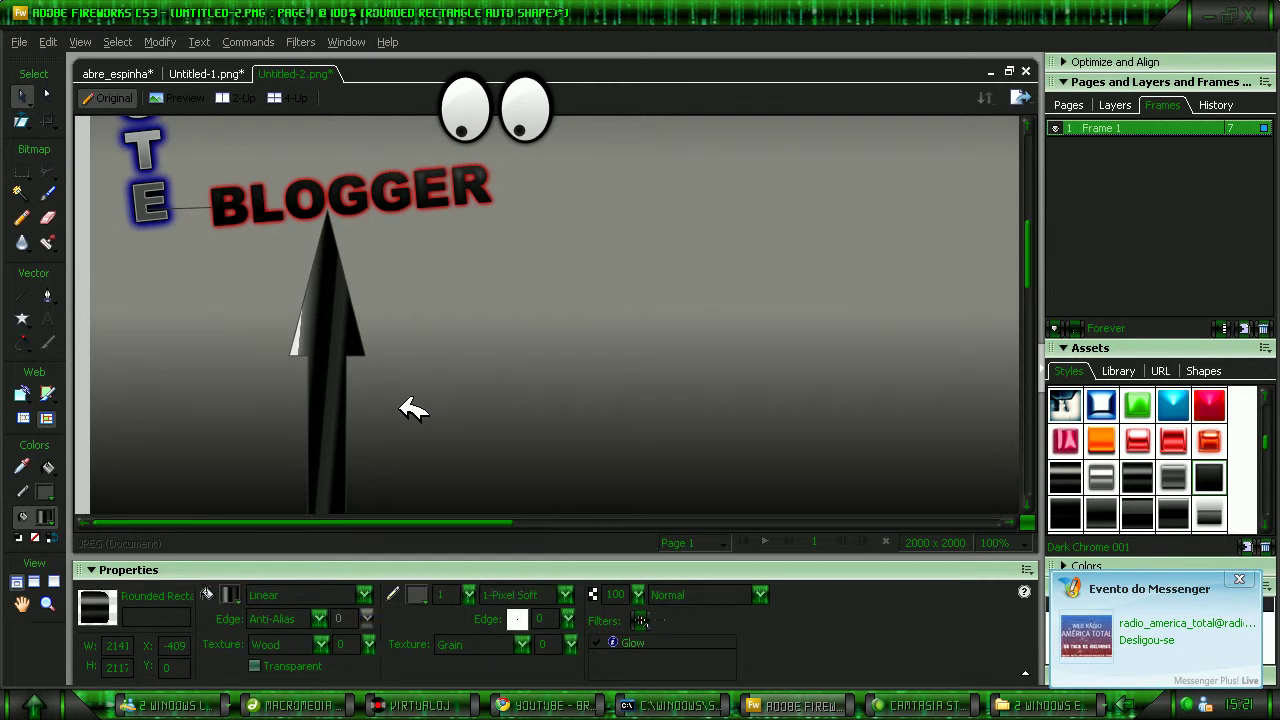
pyautogui.moveTo(400, 521); pyautogui.dragTo(793, 415)
pyautogui.scroll(5, 786, 380)
pyautogui.hscroll(-5, 803, 380)
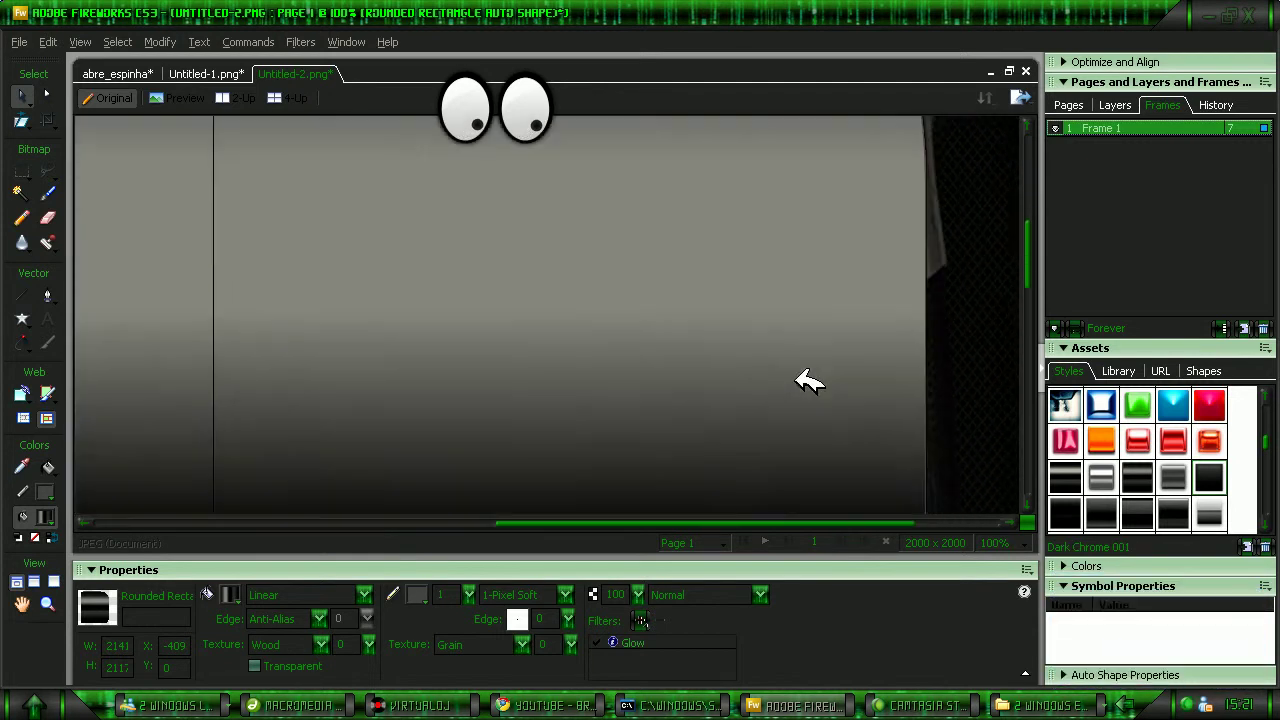
pyautogui.hscroll(-5, 660, 230)
pyautogui.scroll(3, 557, 257)
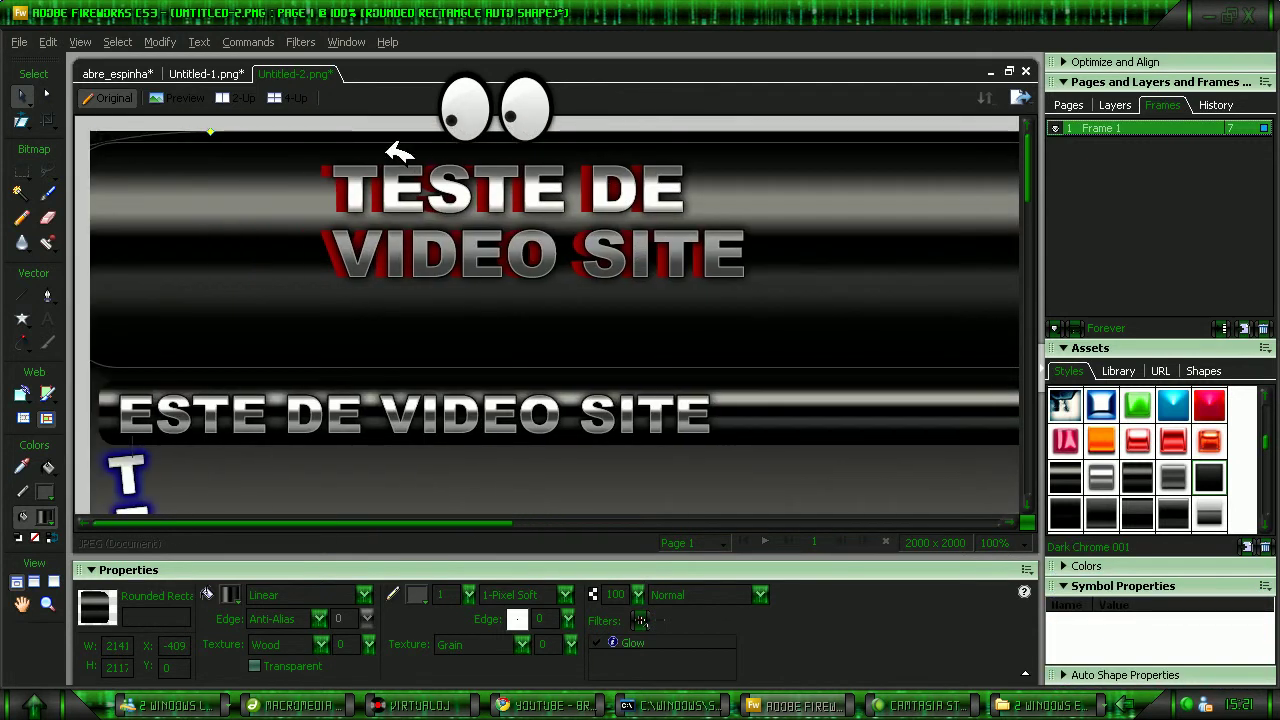
# - Draw a large star about 291 by 277 pixels and place it in the right part of the page with its tip touching the title bar
pyautogui.hscroll(10, 600, 240)
pyautogui.scroll(-3, 770, 290)
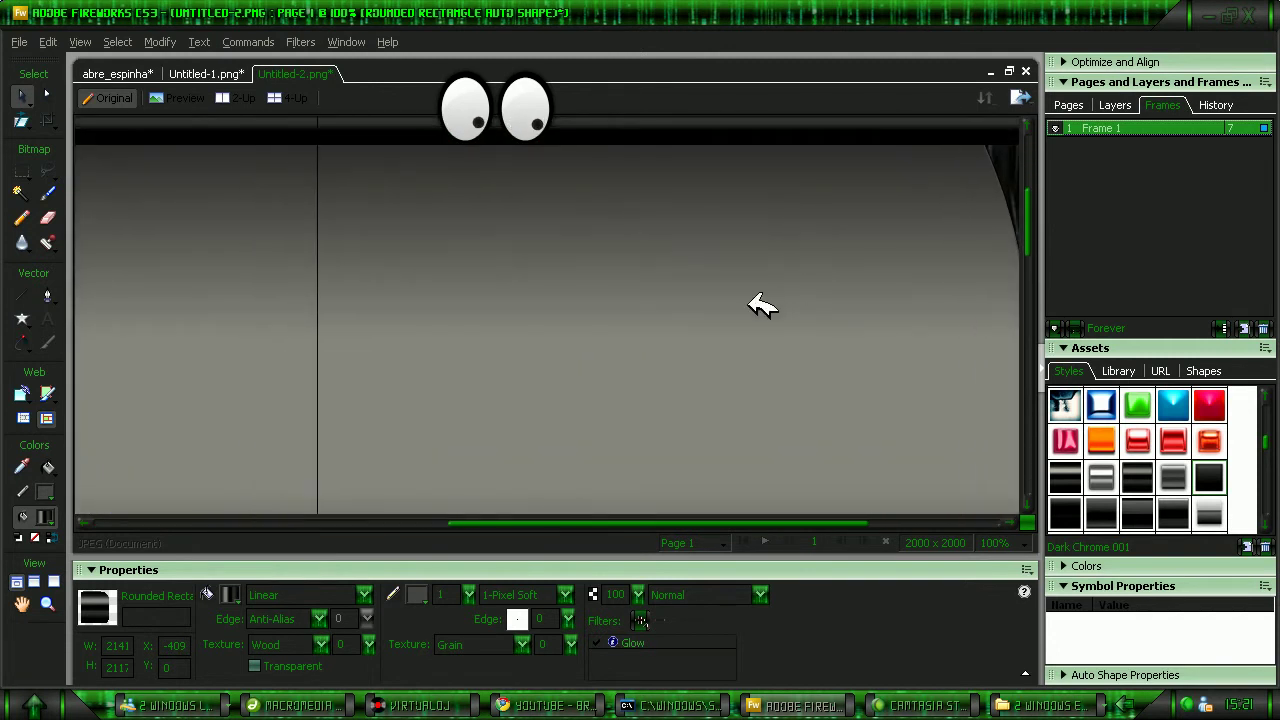
pyautogui.click(22, 314)
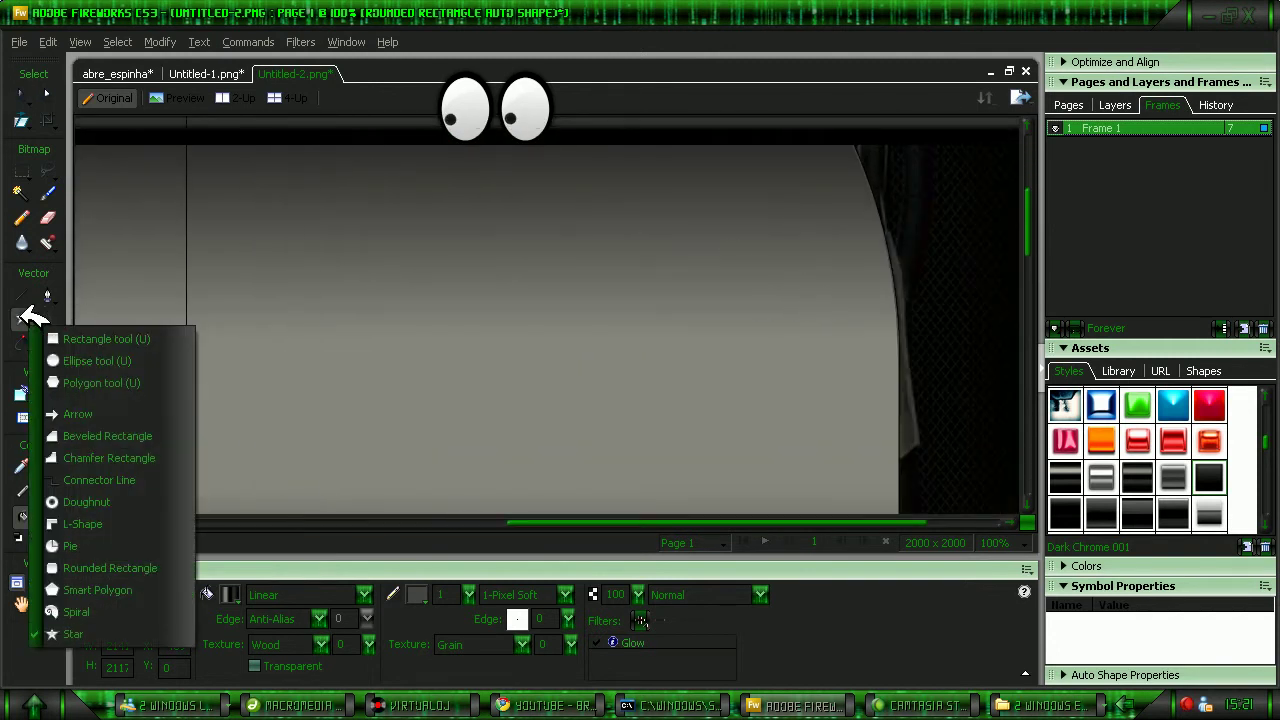
pyautogui.moveTo(24, 315); pyautogui.dragTo(73, 634)
pyautogui.moveTo(548, 263); pyautogui.dragTo(822, 427)
pyautogui.click(22, 94)
pyautogui.moveTo(657, 449); pyautogui.dragTo(411, 297)
pyautogui.moveTo(600, 522); pyautogui.dragTo(180, 461)
pyautogui.click(345, 372)
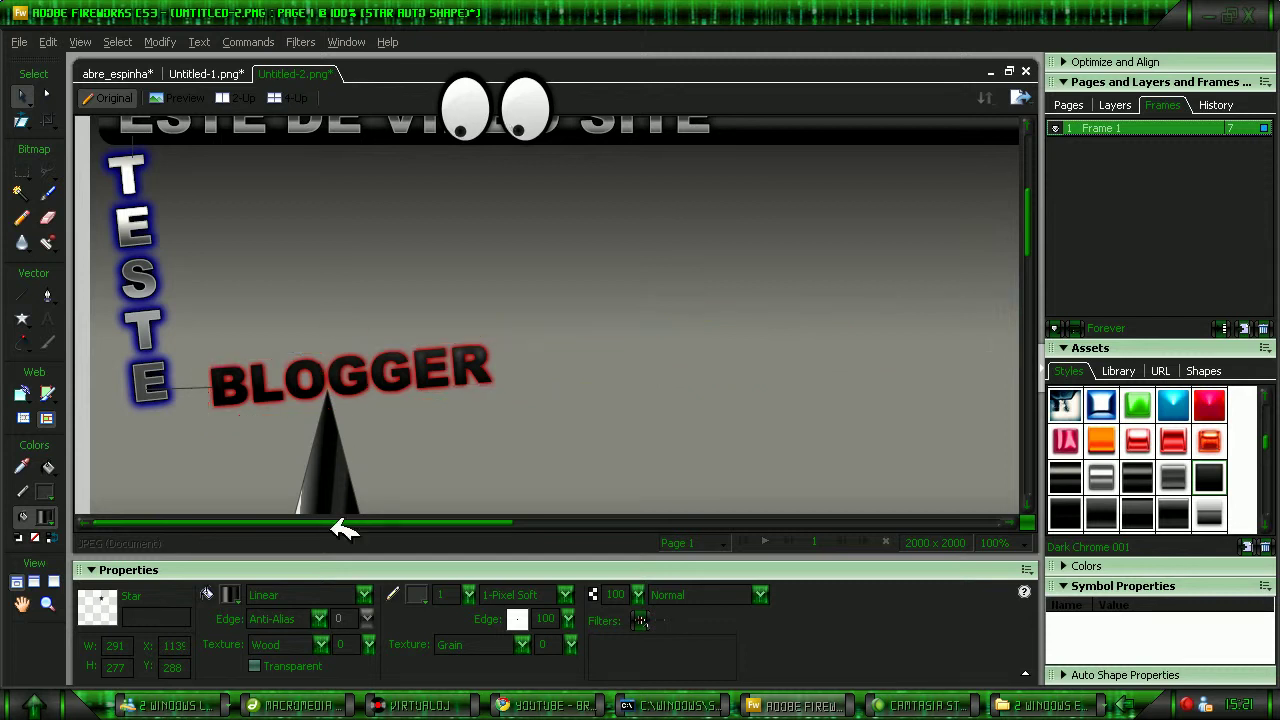
pyautogui.moveTo(330, 523); pyautogui.dragTo(692, 302)
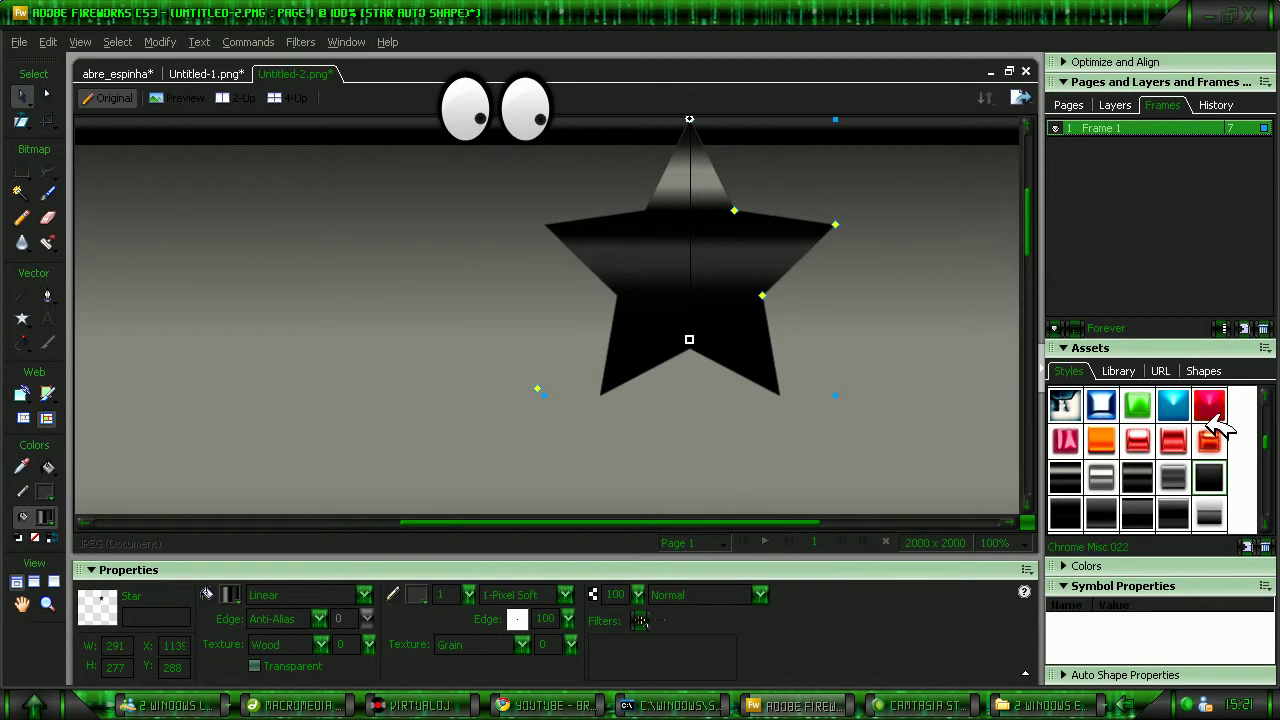
# - Try the red Chrome Misc 022 style on the large star
pyautogui.click(1210, 437)
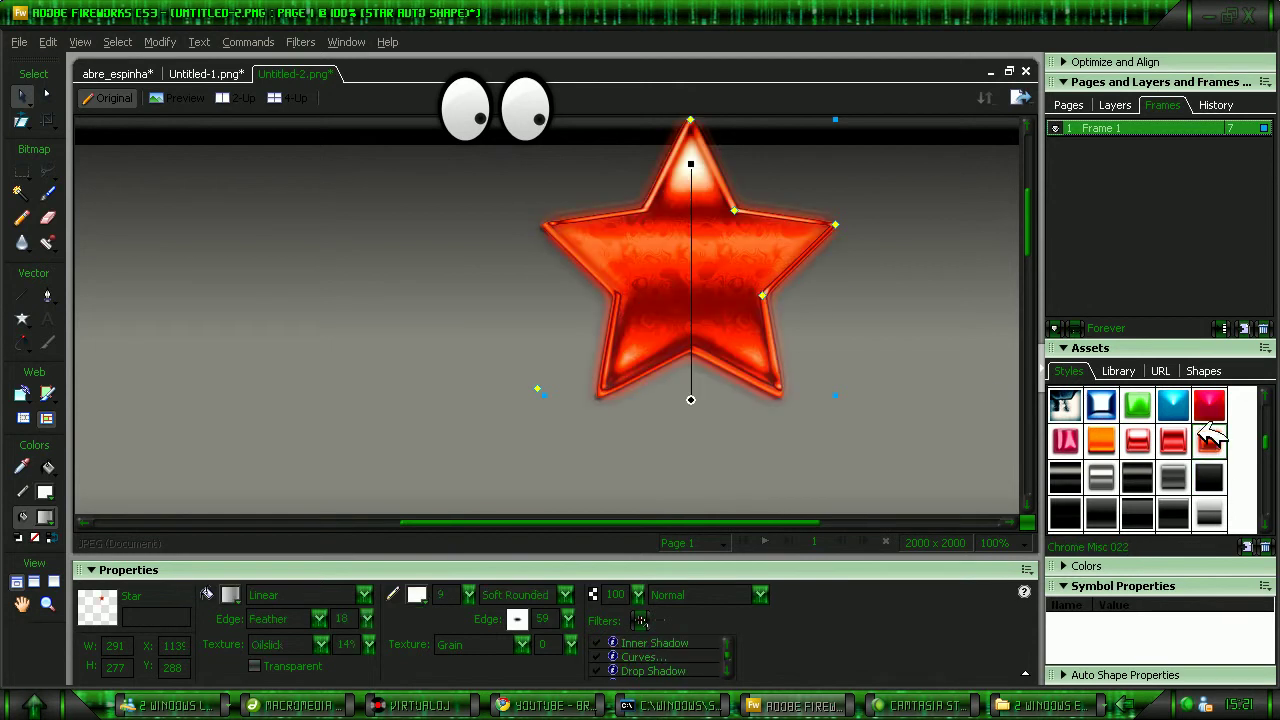
pyautogui.click(936, 345)
pyautogui.click(735, 298)
# - Apply the purple Soft Shine style to the large star
pyautogui.scroll(-5, 1273, 447)
pyautogui.scroll(4, 1273, 447)
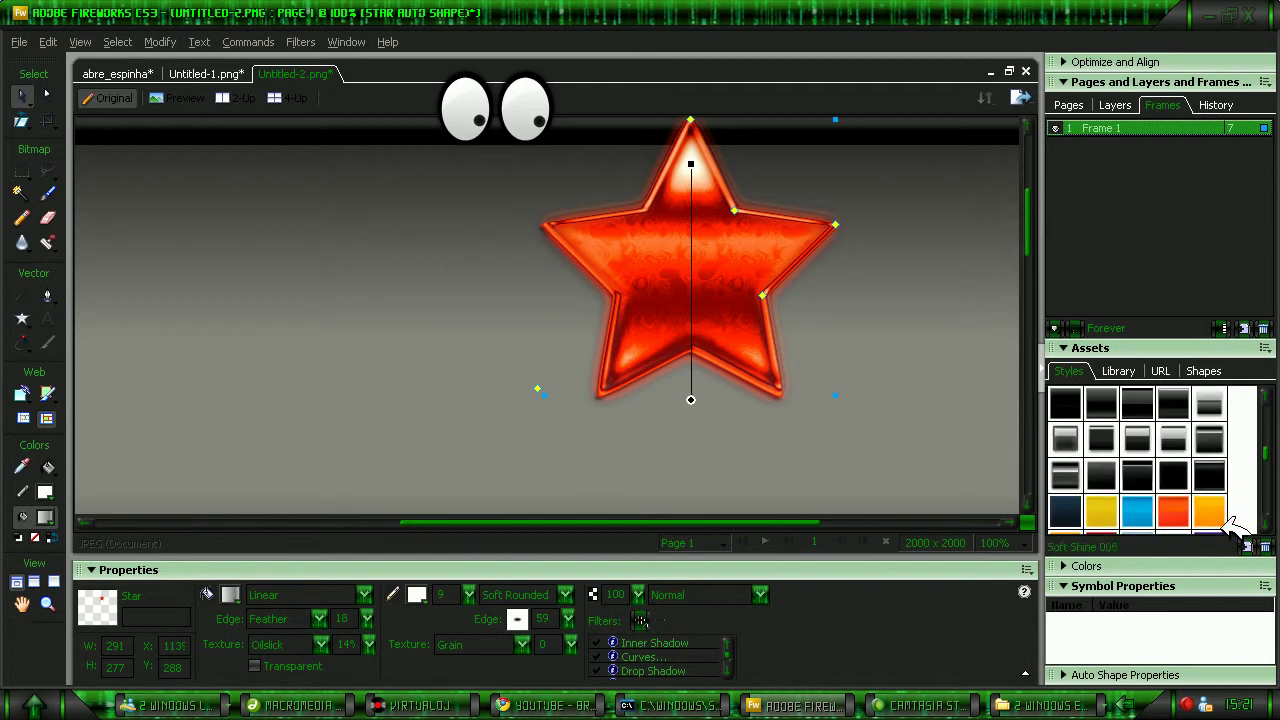
pyautogui.click(1232, 524)
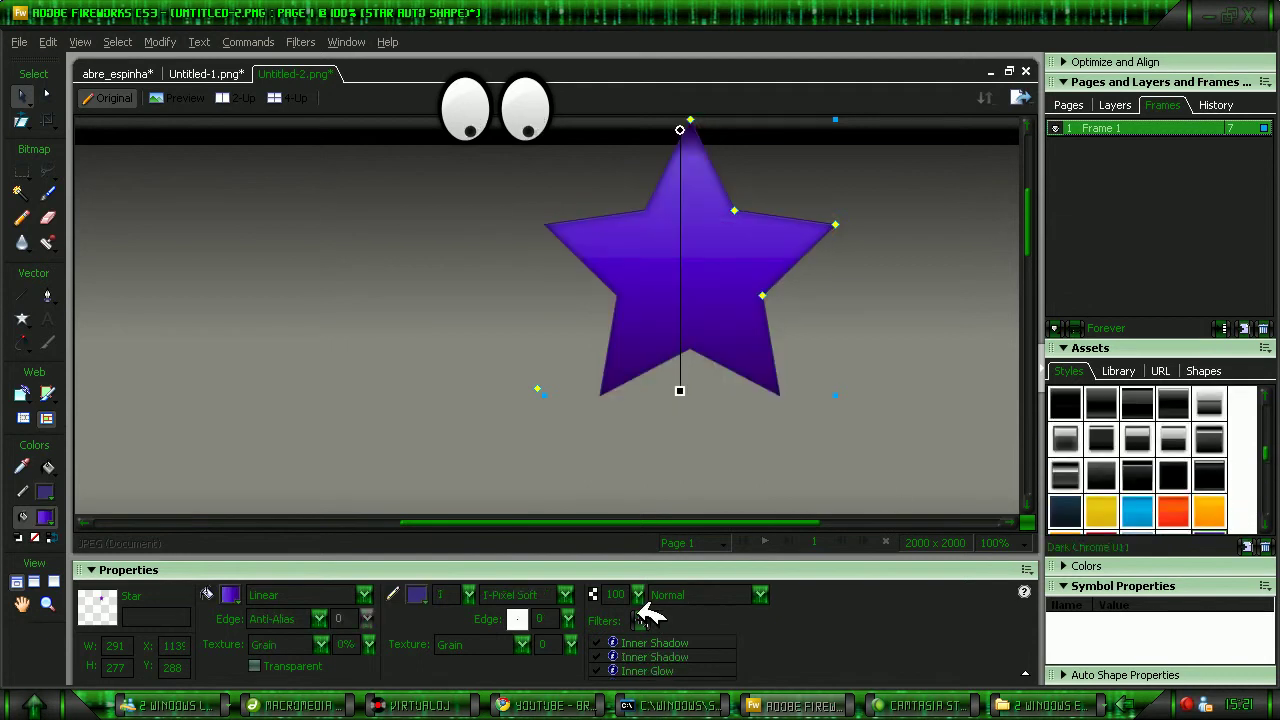
# - Add a Photoshop Live Effects Outer Glow to the large purple star and set its colour to white
pyautogui.click(641, 619)
pyautogui.click(669, 598)
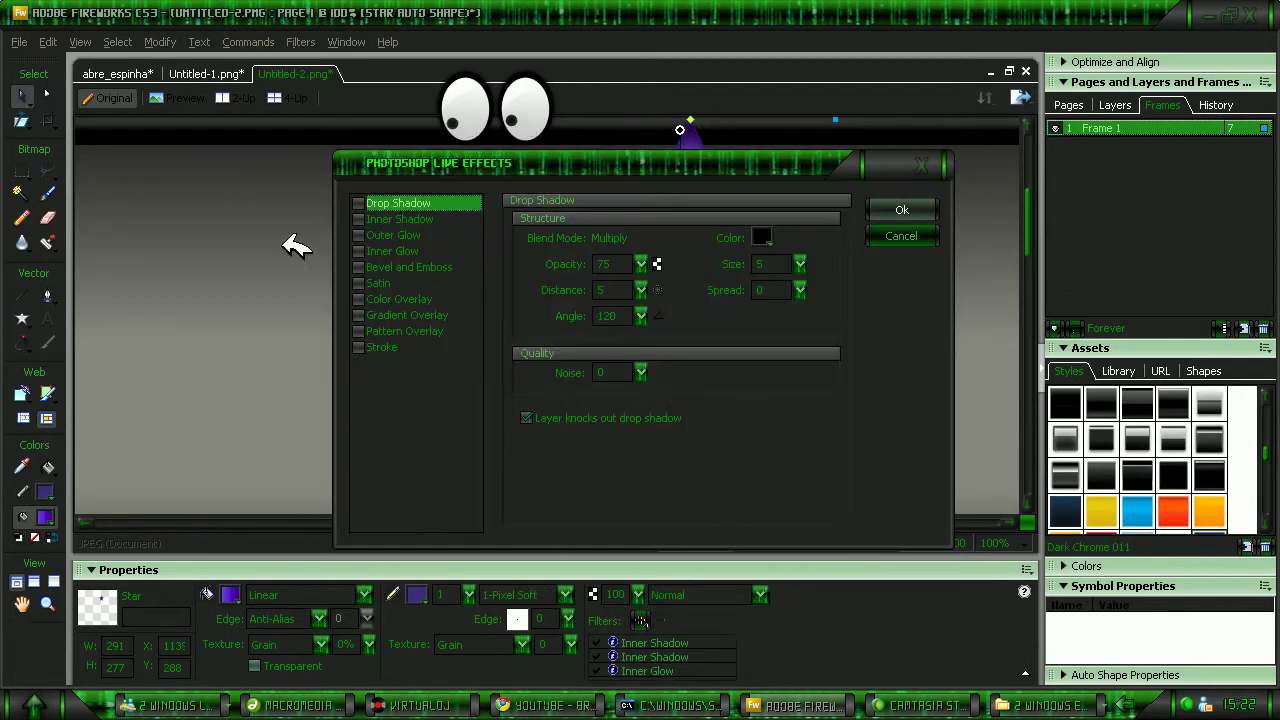
pyautogui.click(375, 235)
pyautogui.moveTo(693, 155); pyautogui.dragTo(572, 473)
pyautogui.click(642, 556)
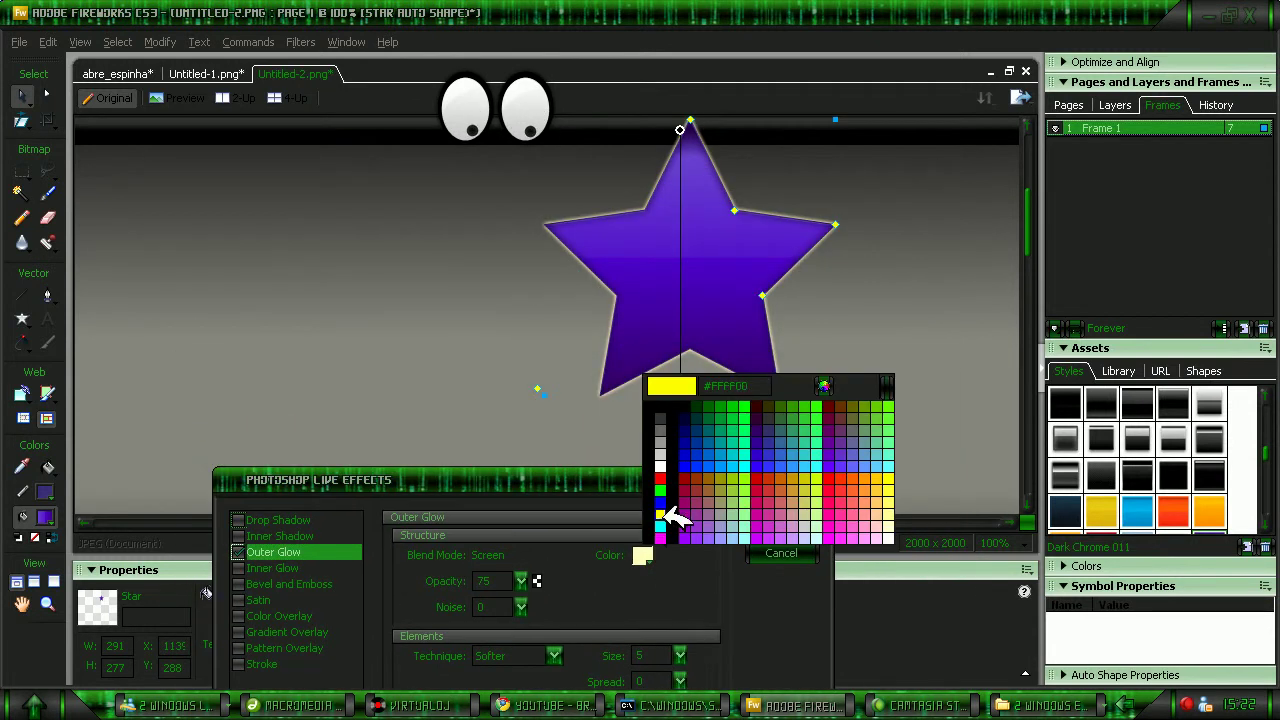
pyautogui.click(660, 466)
pyautogui.click(641, 556)
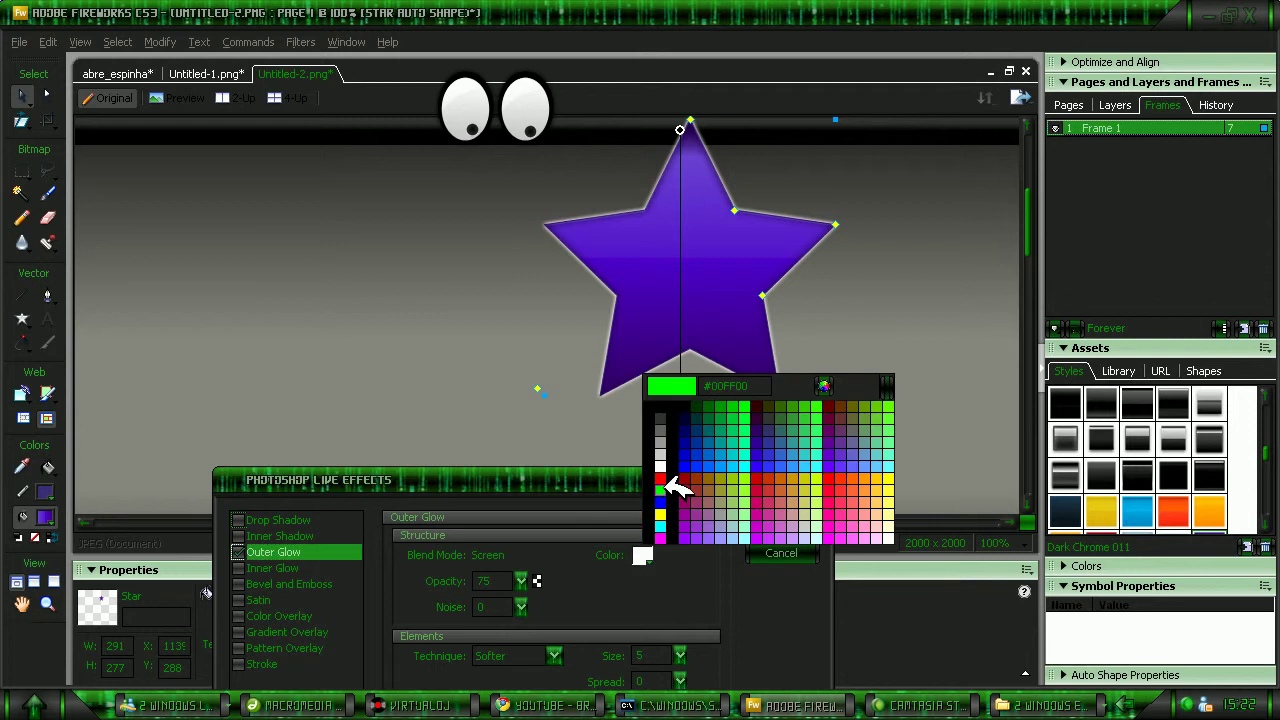
pyautogui.click(668, 502)
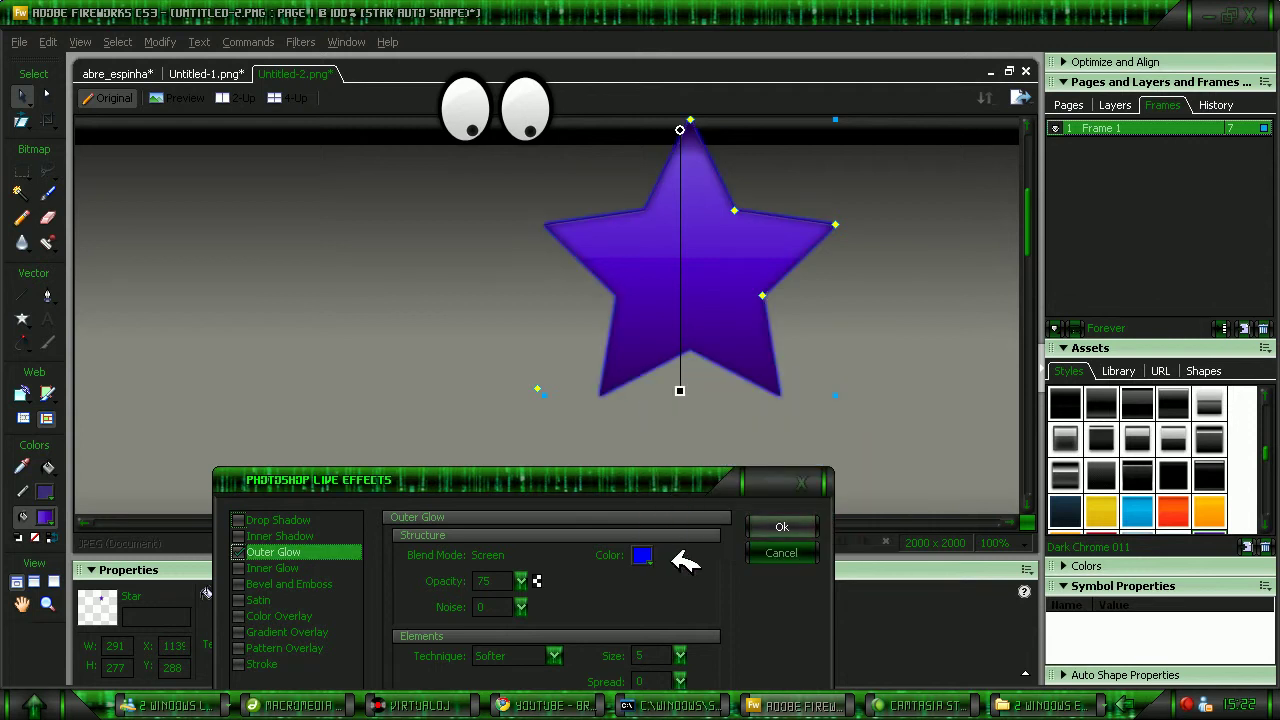
pyautogui.click(655, 558)
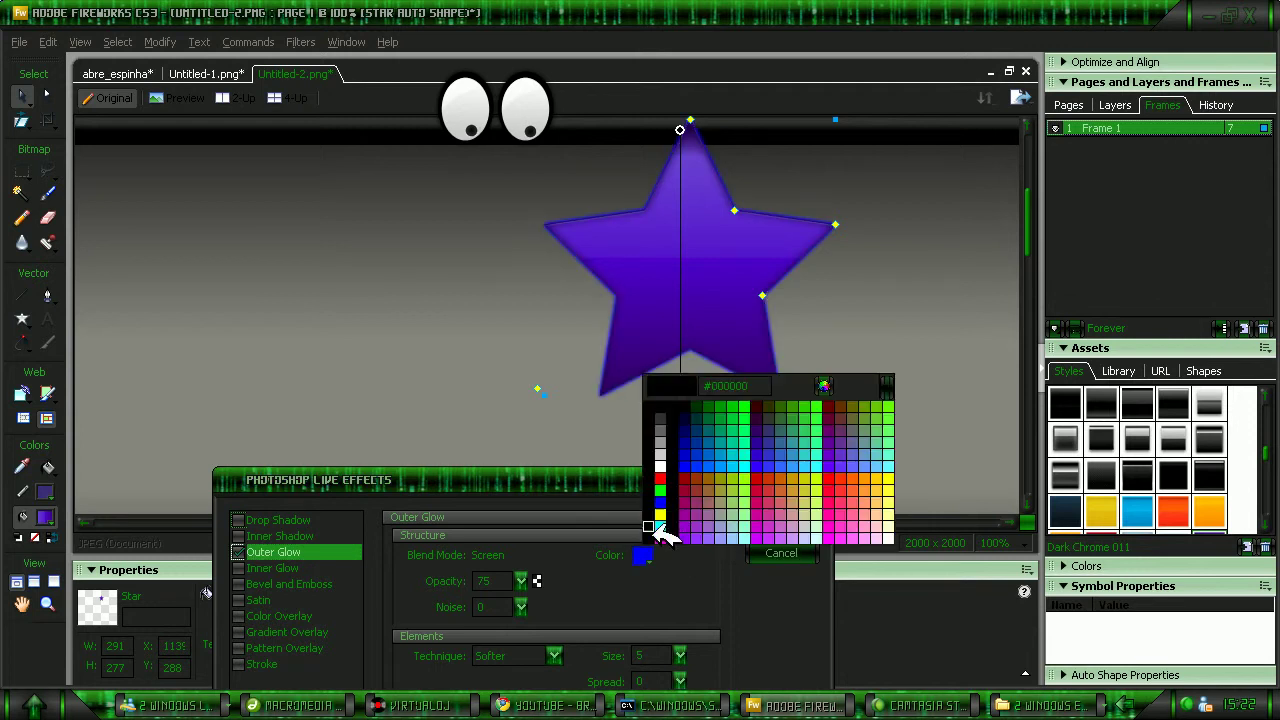
pyautogui.click(674, 458)
pyautogui.click(780, 520)
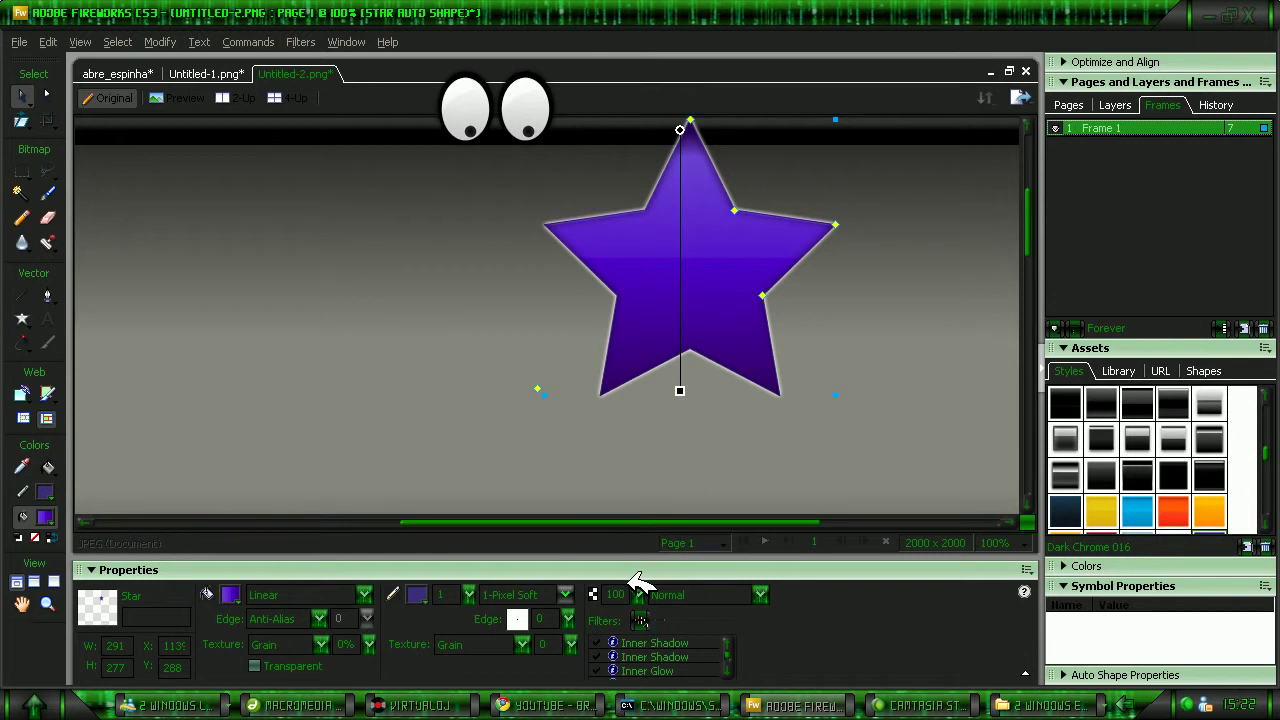
# - Duplicate the glowing purple star and shift the copy about 15 pixels to the right
pyautogui.press('Right')
pyautogui.press('Right')
pyautogui.press('Right')
pyautogui.press('Right')
pyautogui.press('Right')
pyautogui.press('Right')
pyautogui.press('Right')
pyautogui.press('Right')
pyautogui.press('Right')
pyautogui.press('Right')
pyautogui.press('Right')
pyautogui.press('Right')
pyautogui.press('Right')
pyautogui.press('Right')
pyautogui.press('Right')
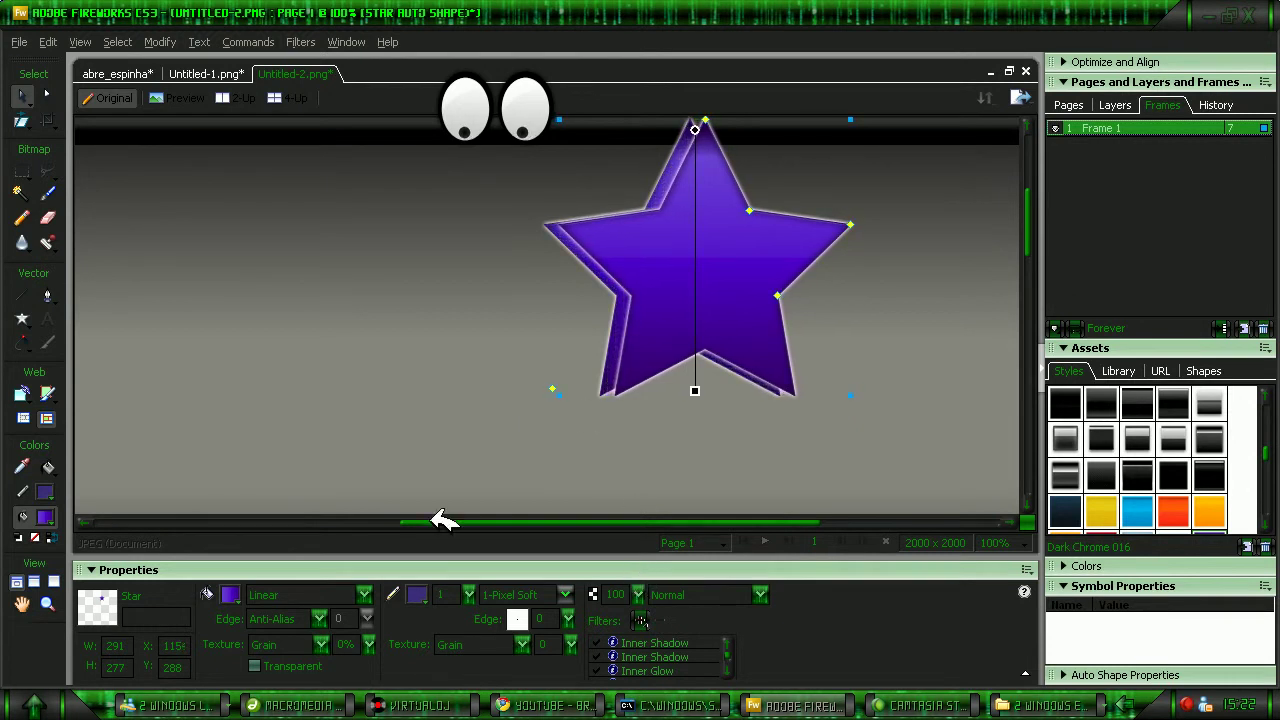
# - Try a light Dark Chrome style on the page's rounded background rectangle and undo it
pyautogui.click(472, 388)
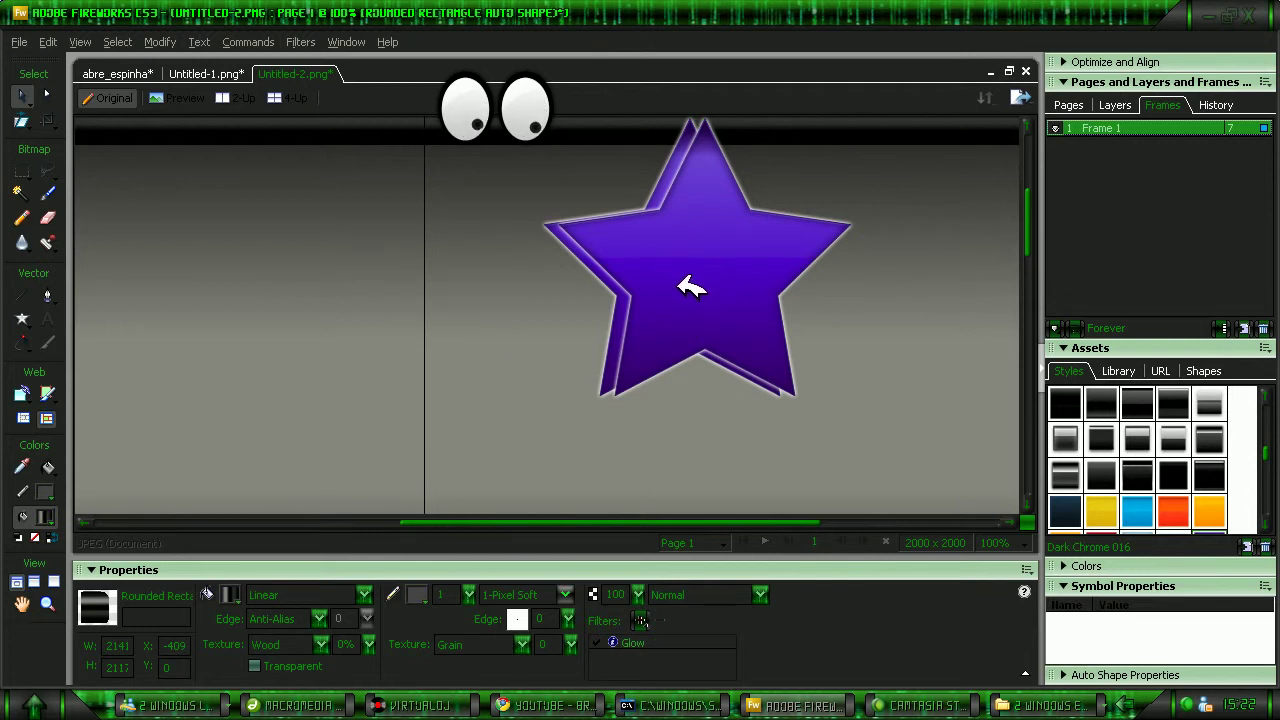
pyautogui.click(677, 177)
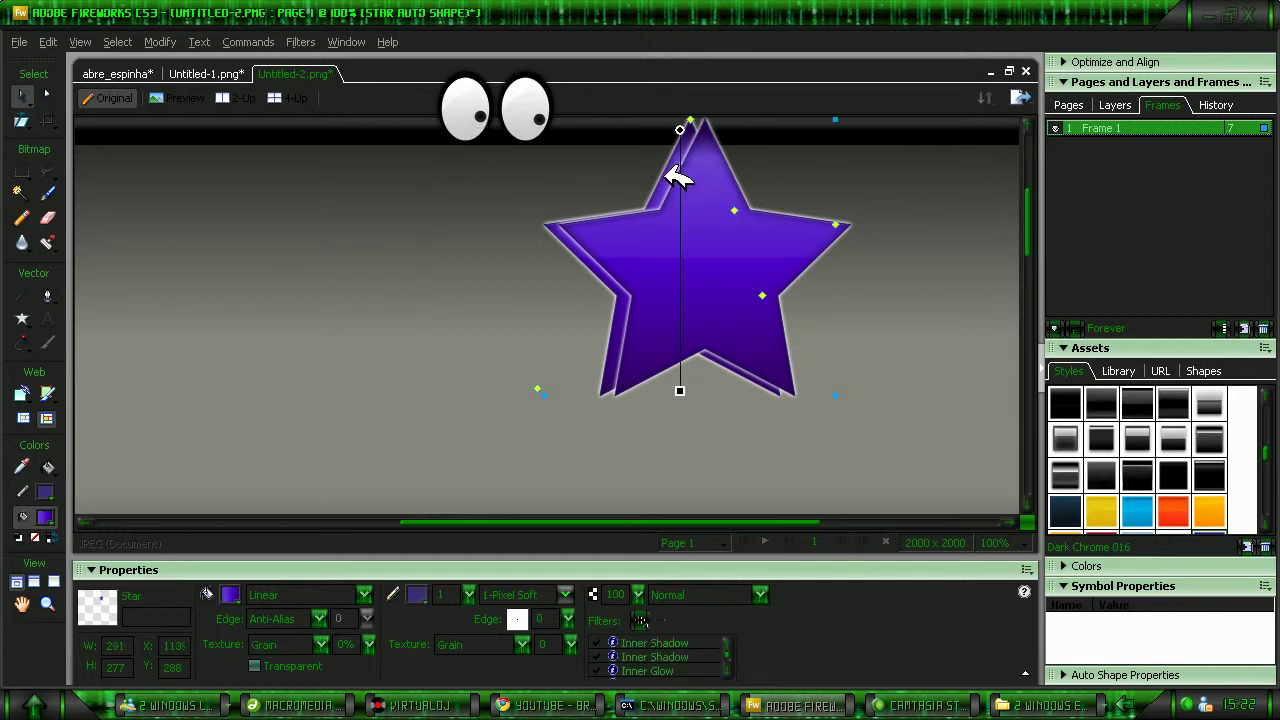
pyautogui.click(623, 171)
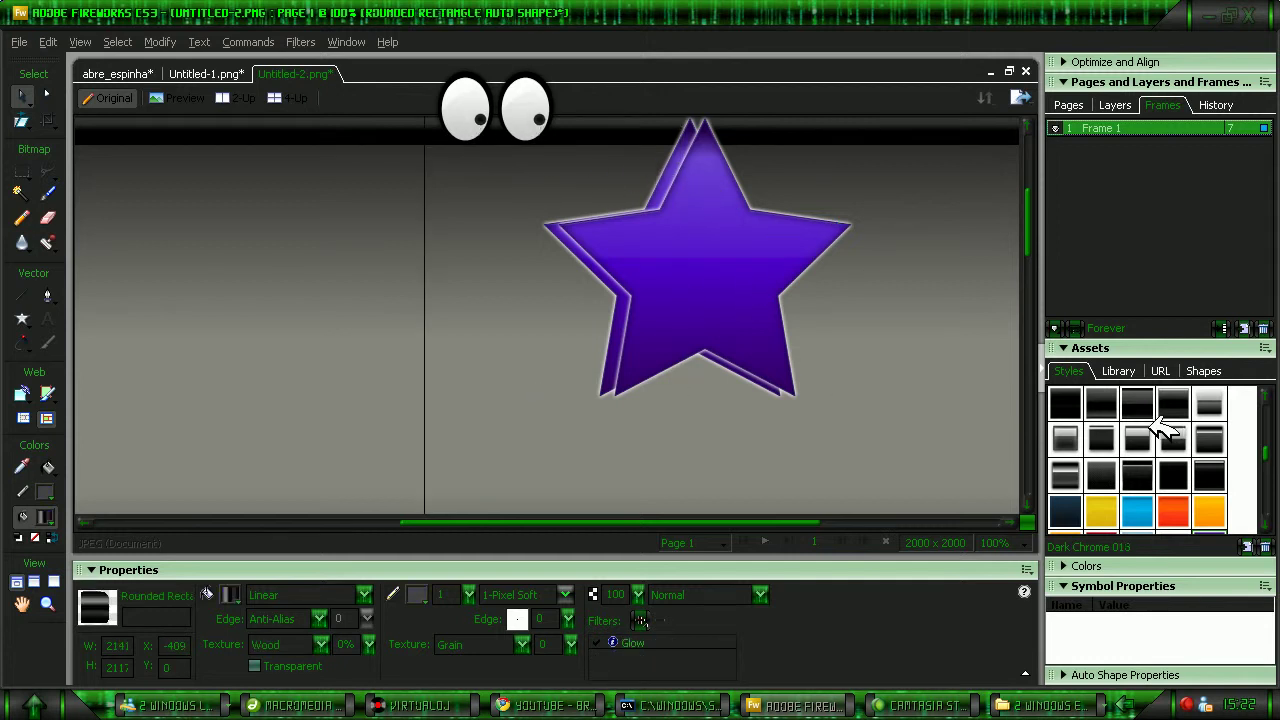
pyautogui.click(1162, 424)
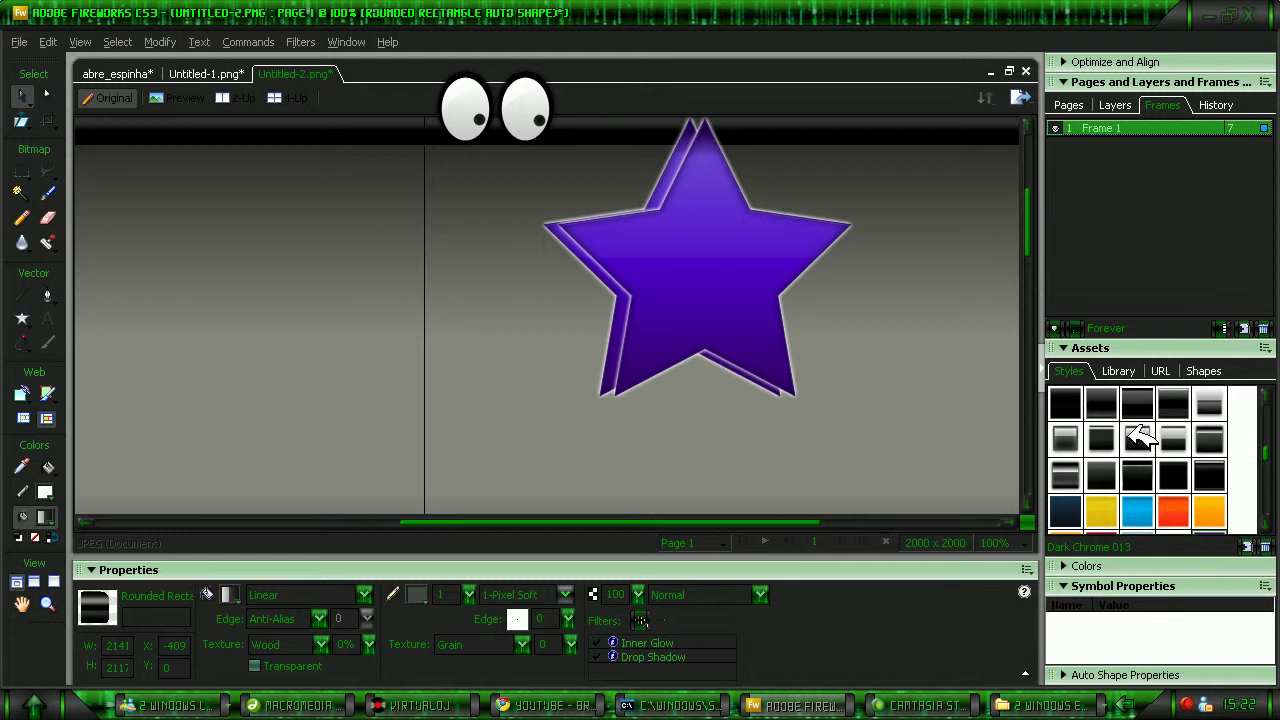
pyautogui.click(1137, 436)
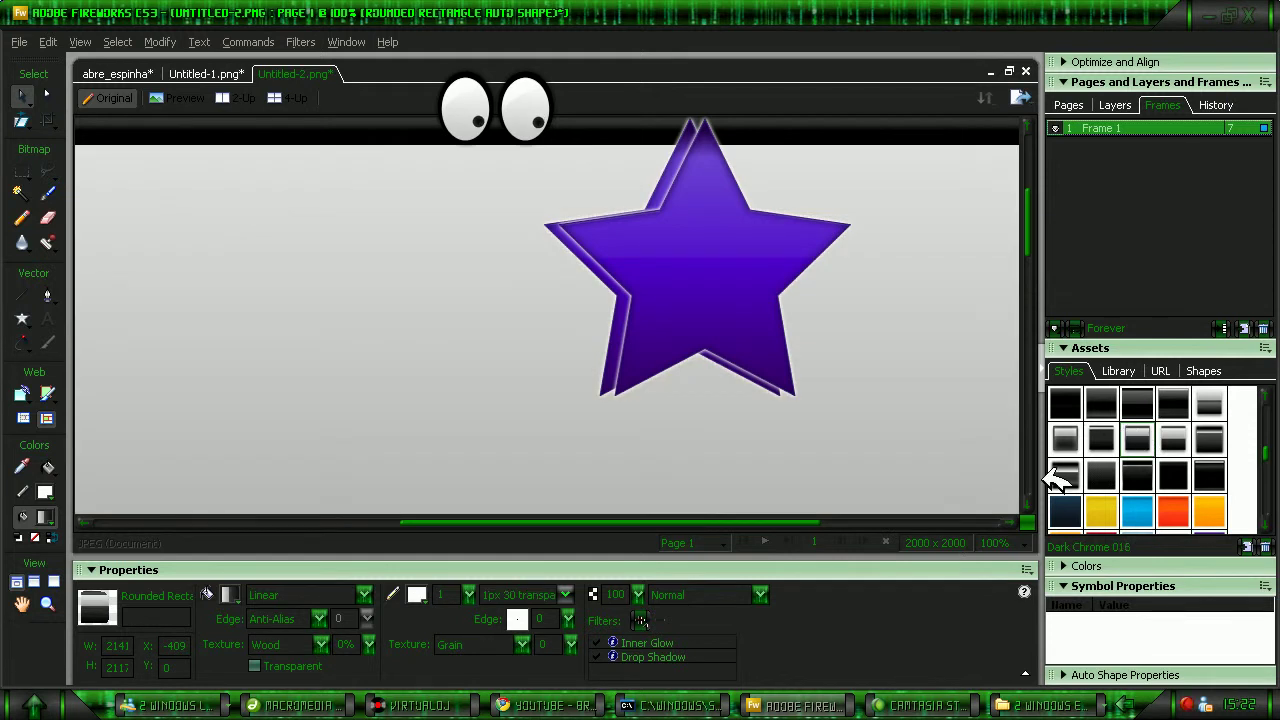
pyautogui.click(1055, 478)
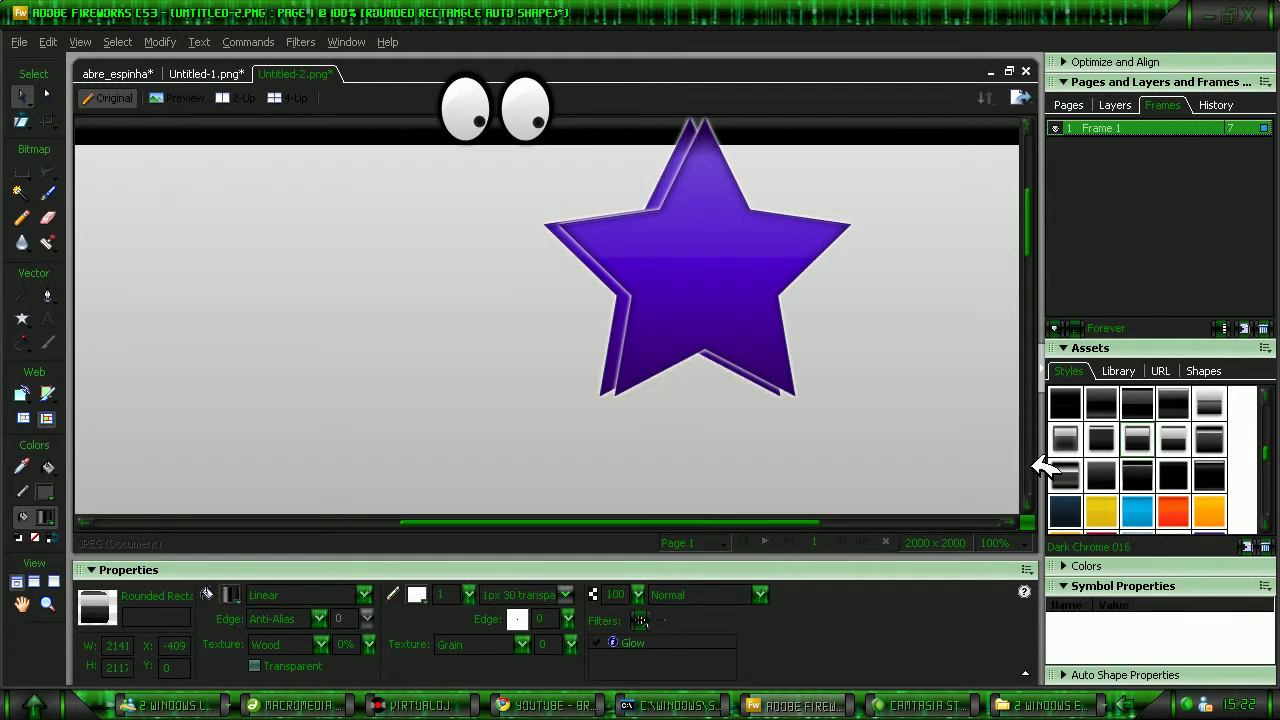
pyautogui.hotkey('ctrl', 'z')
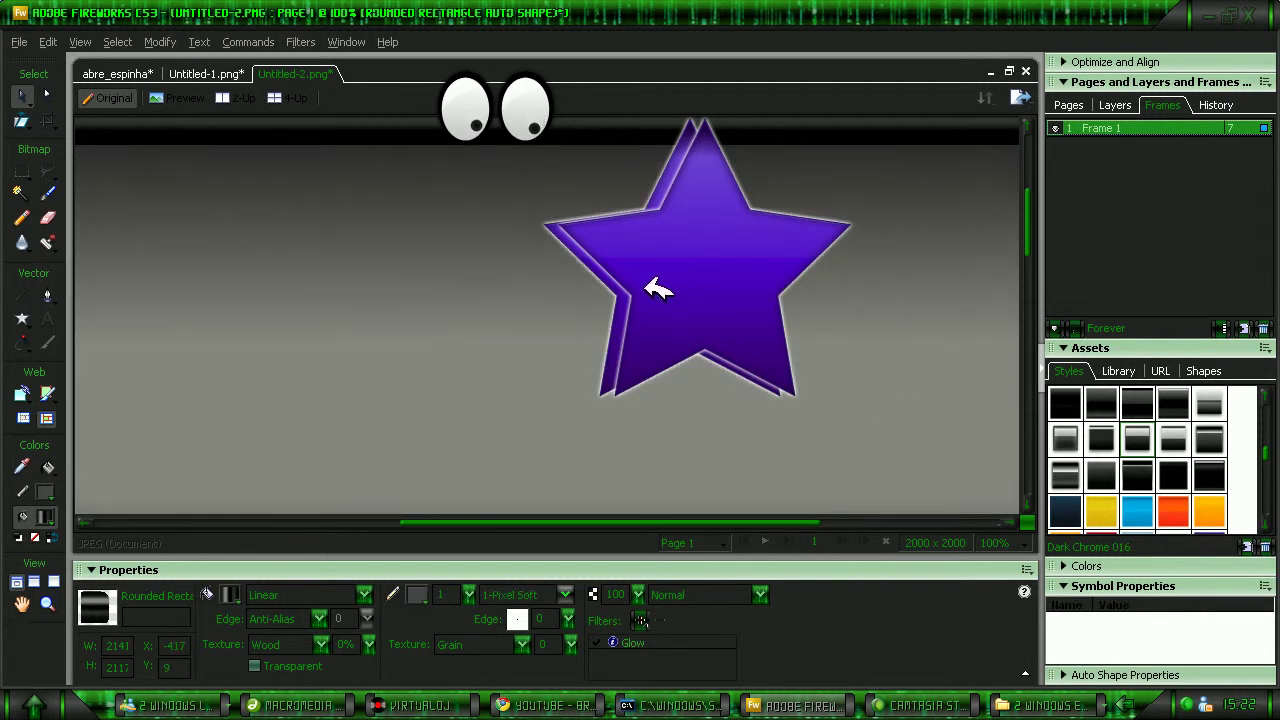
# - Move the front purple star aside and apply a light-to-black Dark Chrome style to the rear star
pyautogui.moveTo(571, 522); pyautogui.dragTo(88, 570)
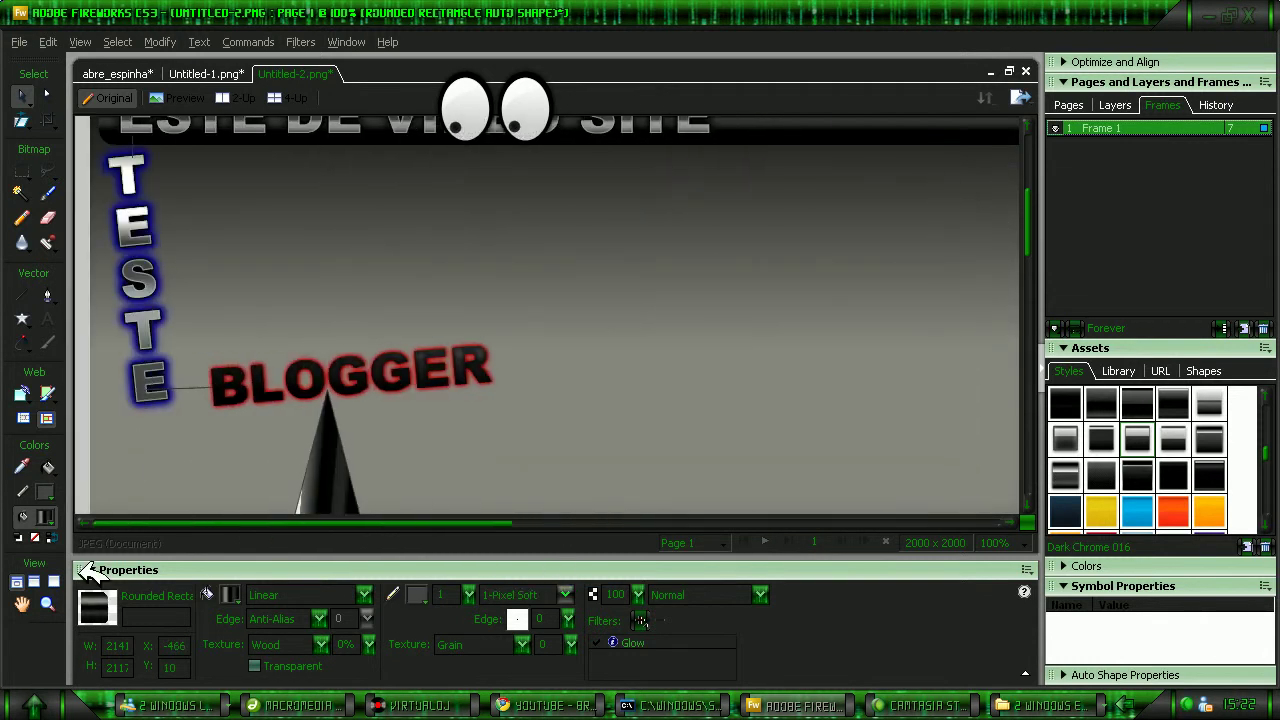
pyautogui.moveTo(277, 523); pyautogui.dragTo(1000, 429)
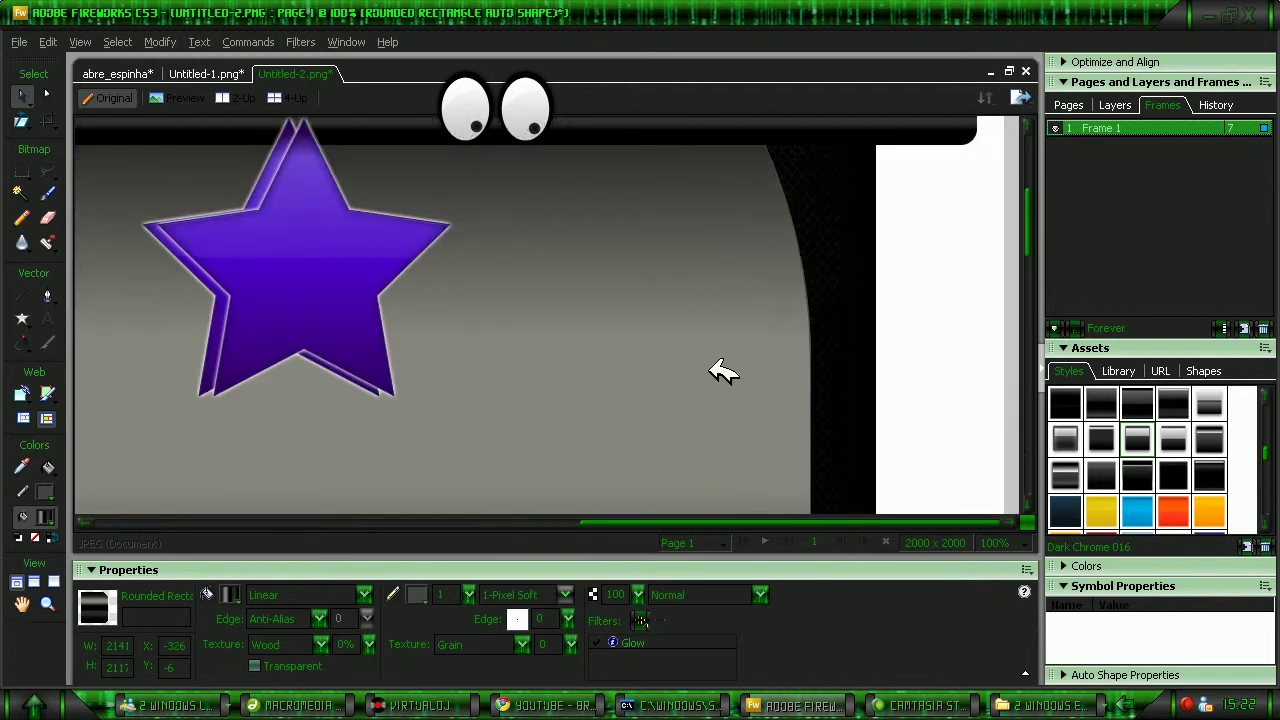
pyautogui.click(268, 272)
pyautogui.keyDown('alt'); pyautogui.moveTo(259, 273); pyautogui.dragTo(322, 272); pyautogui.keyUp('alt')
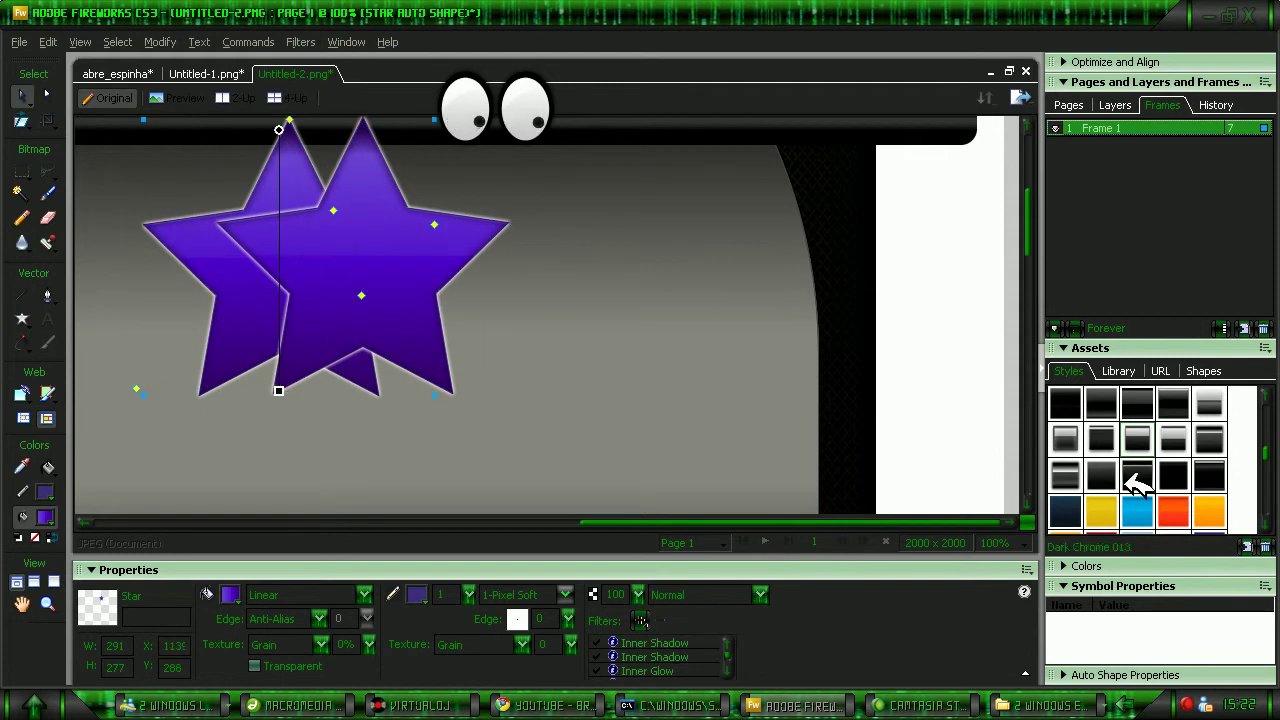
pyautogui.click(1145, 440)
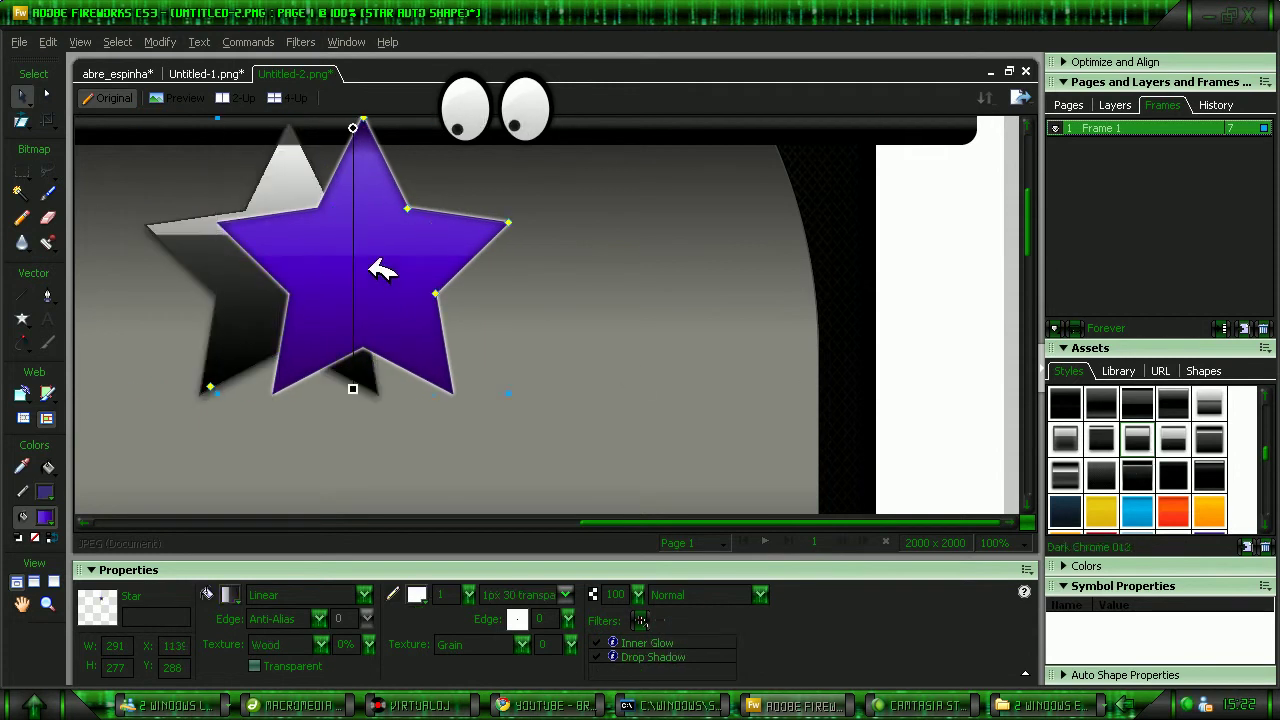
# - Place the purple star back over the chrome star, offset about 20 pixels to the right so a chrome edge shows
pyautogui.moveTo(400, 263); pyautogui.dragTo(333, 261)
pyautogui.press('Right')
pyautogui.press('Right')
pyautogui.press('Right')
pyautogui.press('Right')
pyautogui.press('Right')
pyautogui.press('Right')
pyautogui.press('Right')
pyautogui.press('Right')
pyautogui.press('Right')
pyautogui.press('Right')
pyautogui.press('Right')
pyautogui.press('Right')
pyautogui.press('Right')
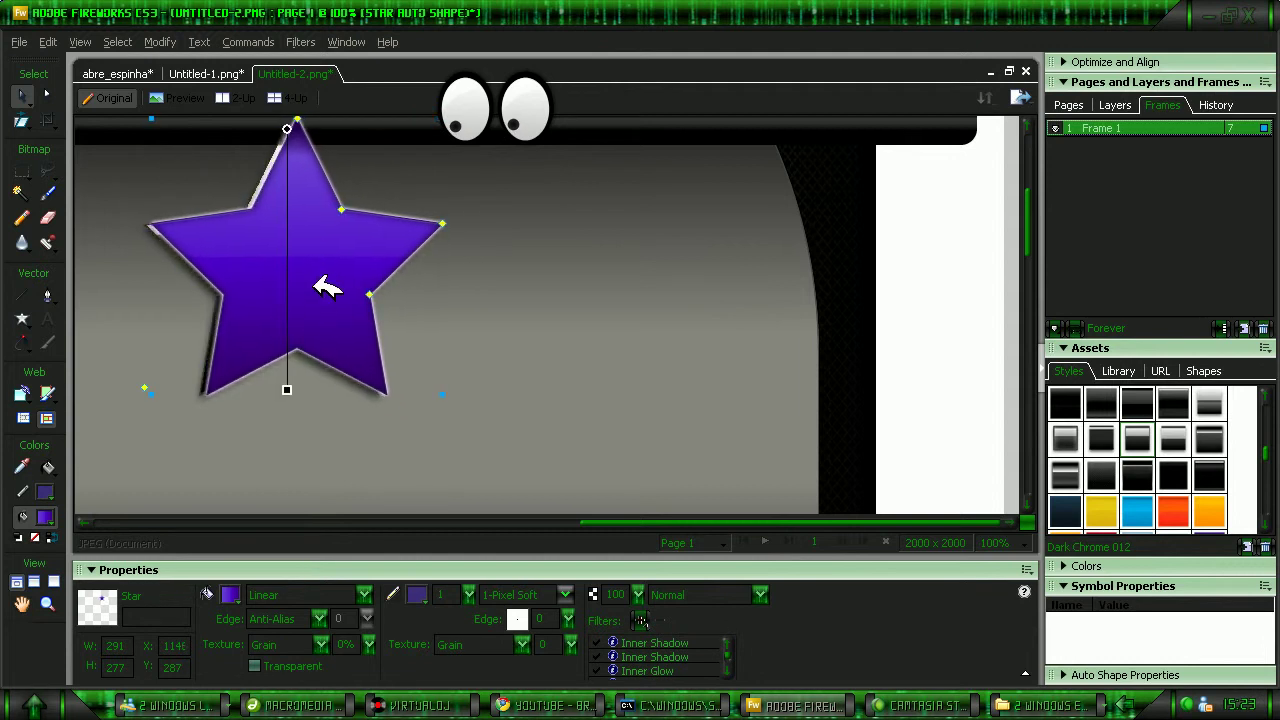
pyautogui.press('Right')
pyautogui.press('Right')
pyautogui.press('Right')
pyautogui.press('Right')
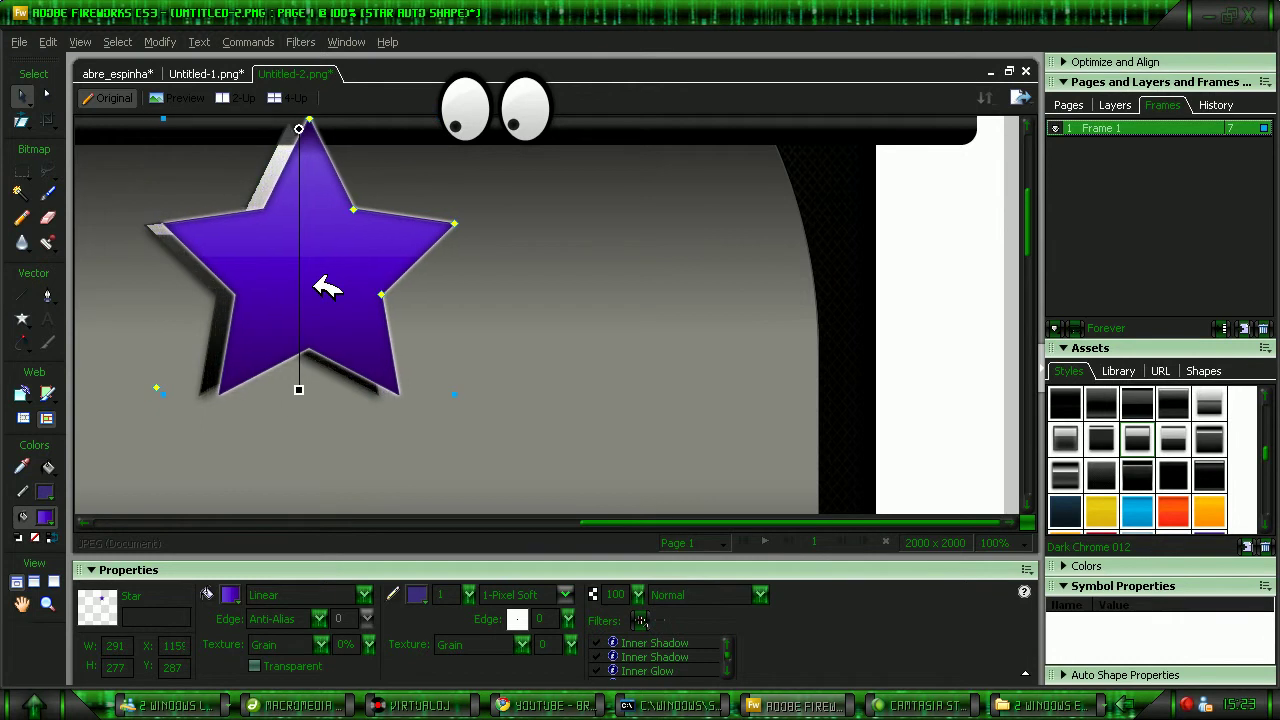
# - Move both the purple star and the chrome star down from the title bar into the page's open area
pyautogui.click(628, 240)
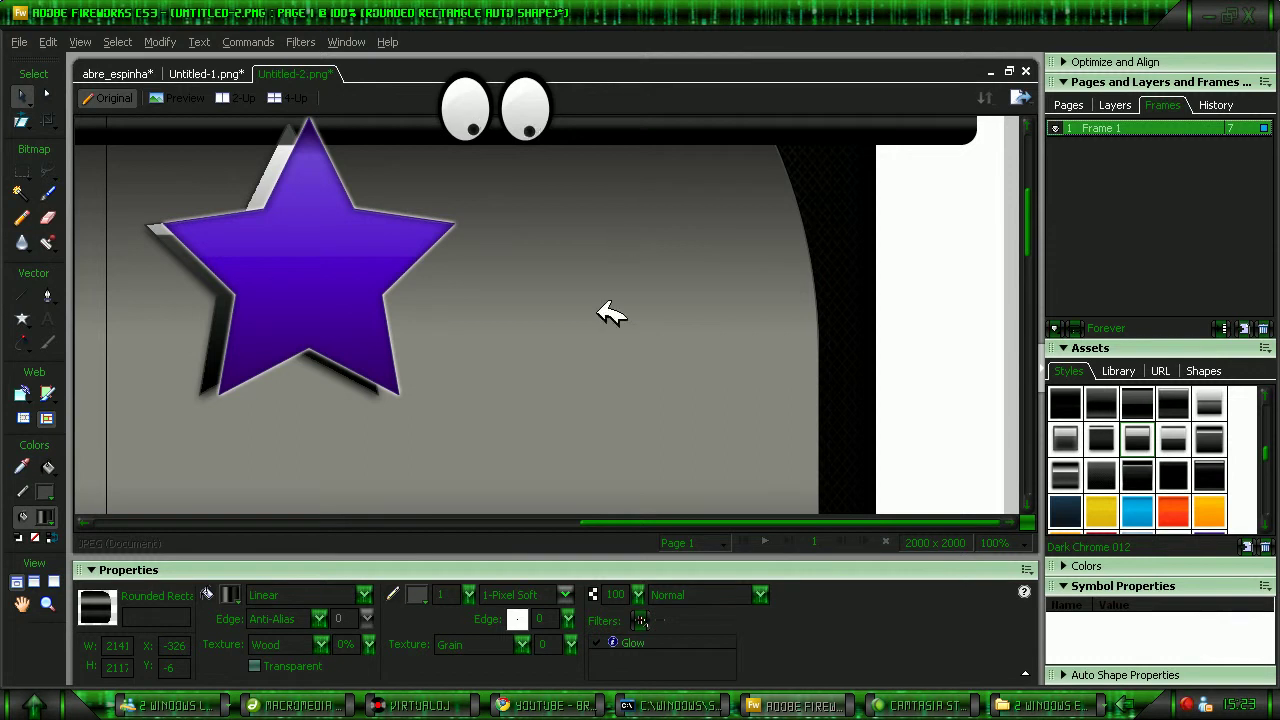
pyautogui.moveTo(680, 530); pyautogui.dragTo(618, 440)
pyautogui.scroll(2, 560, 425)
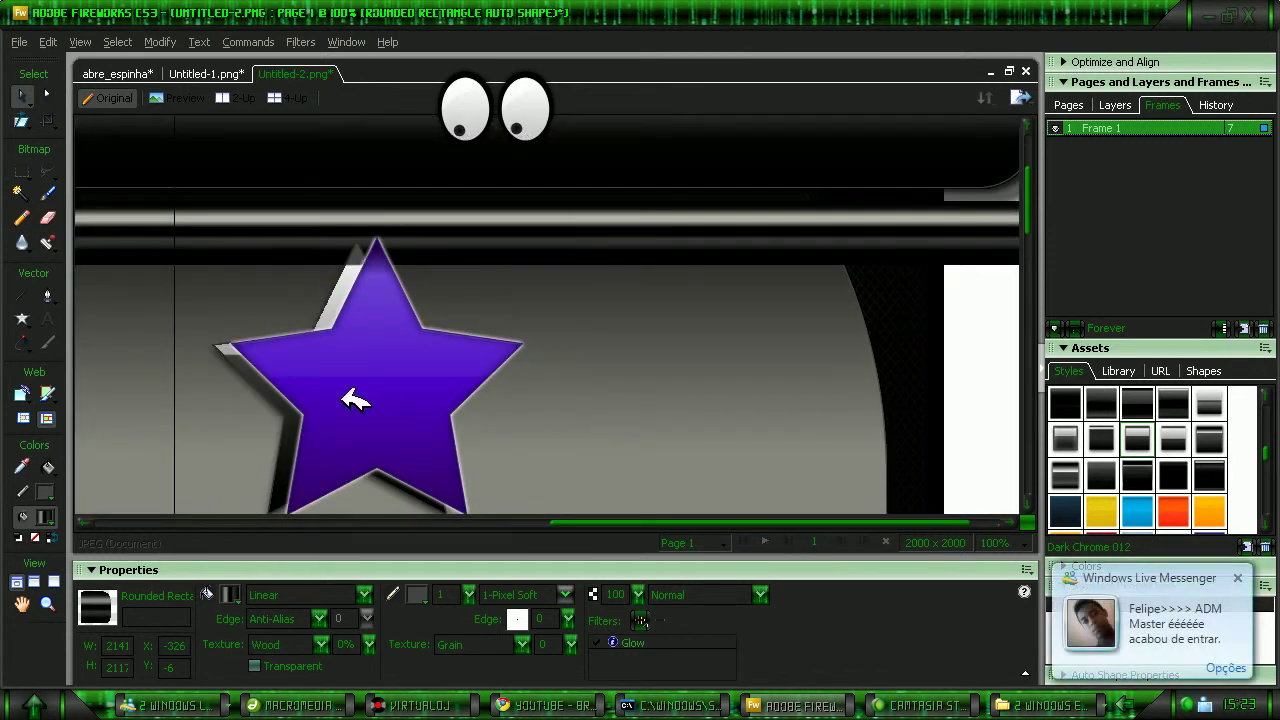
pyautogui.scroll(-3, 400, 360)
pyautogui.scroll(-3, 405, 352)
pyautogui.moveTo(380, 146); pyautogui.dragTo(478, 385)
pyautogui.moveTo(322, 172); pyautogui.dragTo(452, 349)
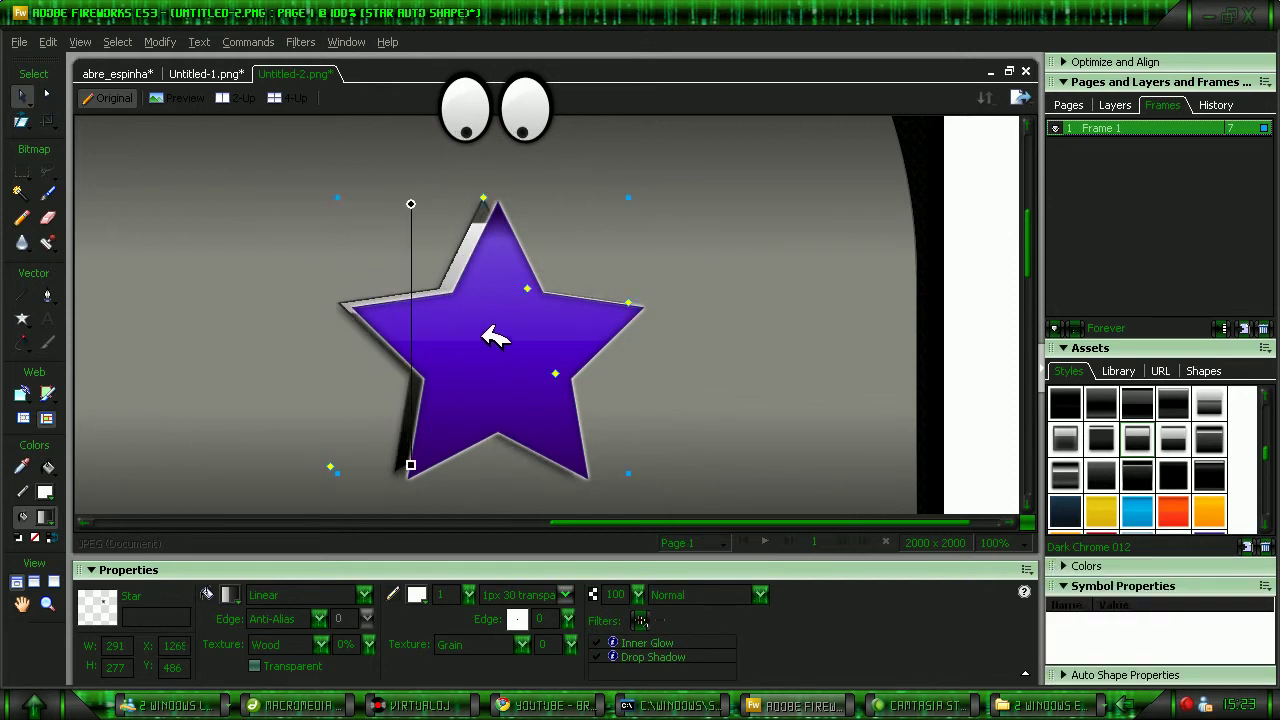
# - Realign the purple star over the chrome star, level with it and offset slightly to the right
pyautogui.click(510, 320)
pyautogui.moveTo(471, 329); pyautogui.dragTo(447, 330)
pyautogui.press('Right')
pyautogui.press('Right')
pyautogui.press('Right')
pyautogui.press('Right')
pyautogui.press('Right')
pyautogui.press('Right')
pyautogui.press('Right')
pyautogui.press('Right')
pyautogui.press('Right')
pyautogui.press('Right')
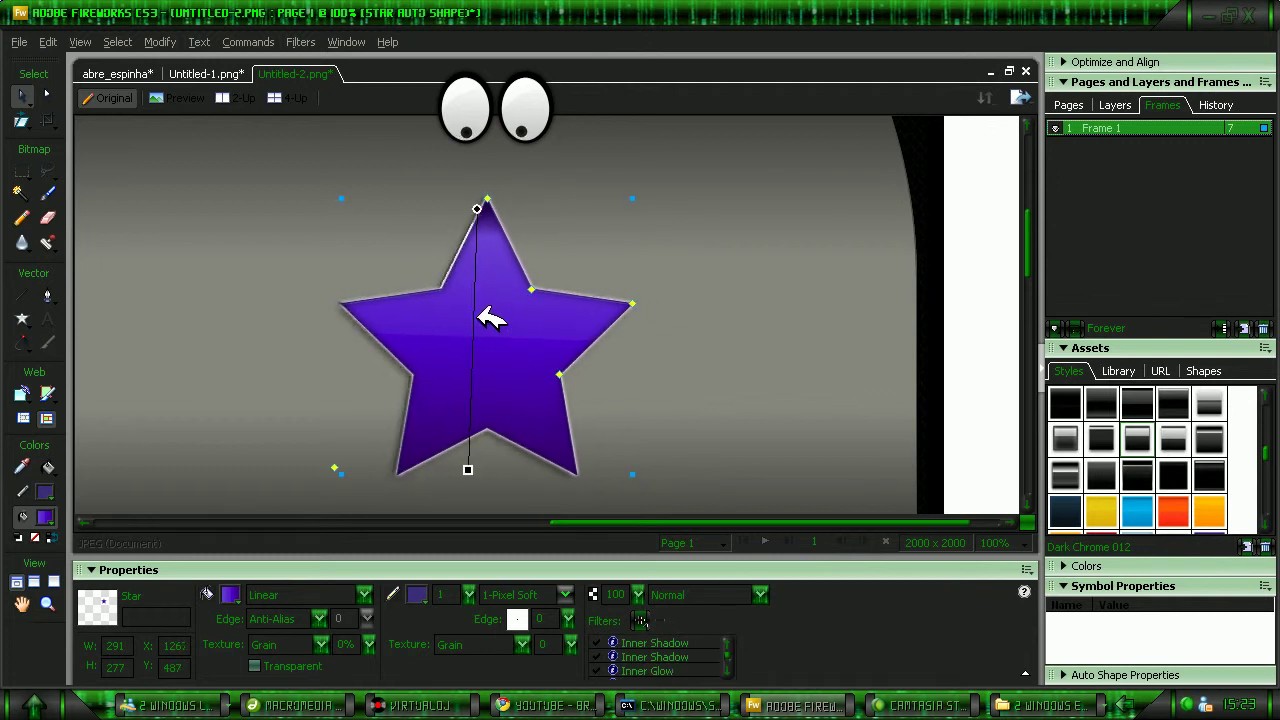
pyautogui.press('Right')
pyautogui.press('Right')
pyautogui.press('Right')
pyautogui.press('Right')
pyautogui.press('Right')
pyautogui.press('Right')
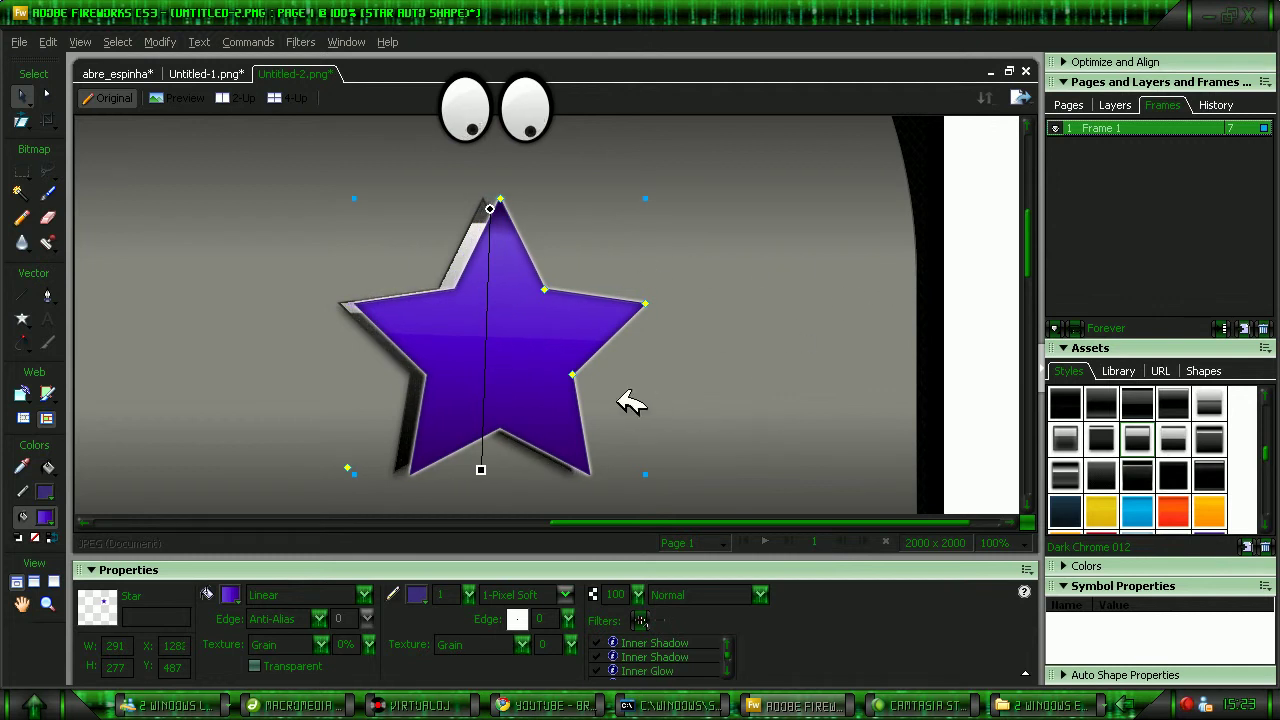
pyautogui.moveTo(578, 375); pyautogui.dragTo(623, 428)
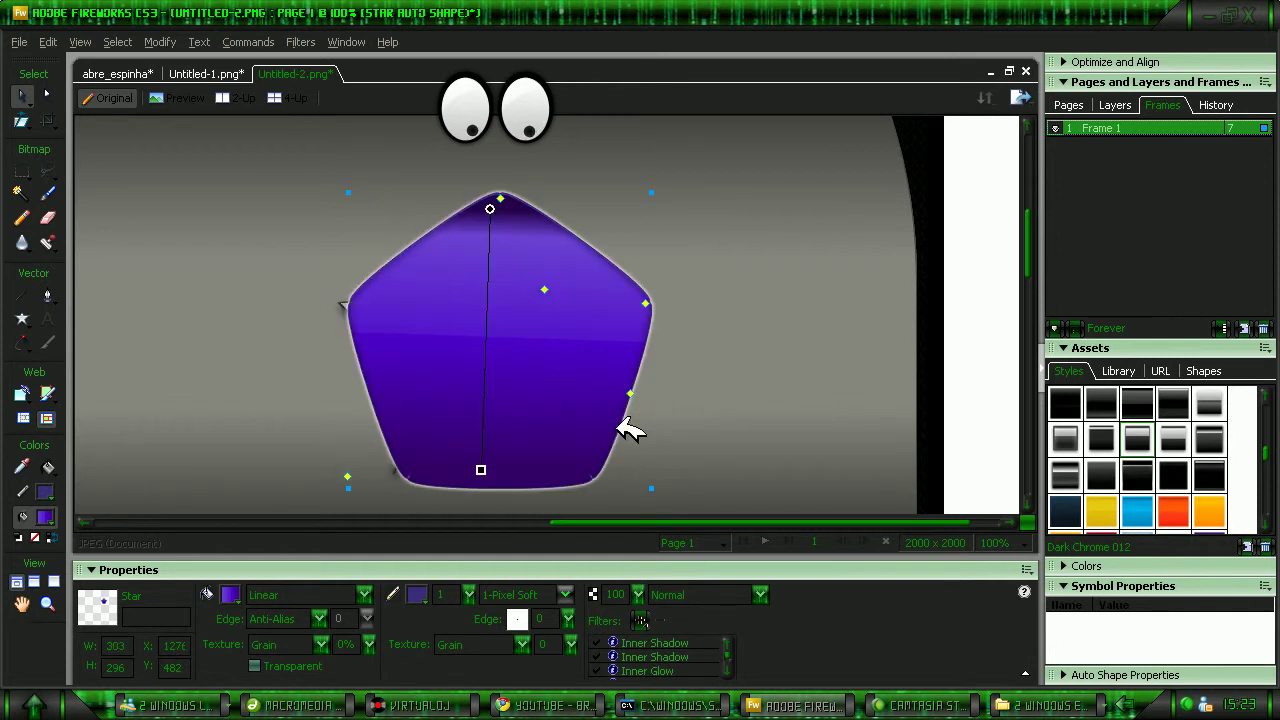
pyautogui.hotkey('ctrl', 'z')
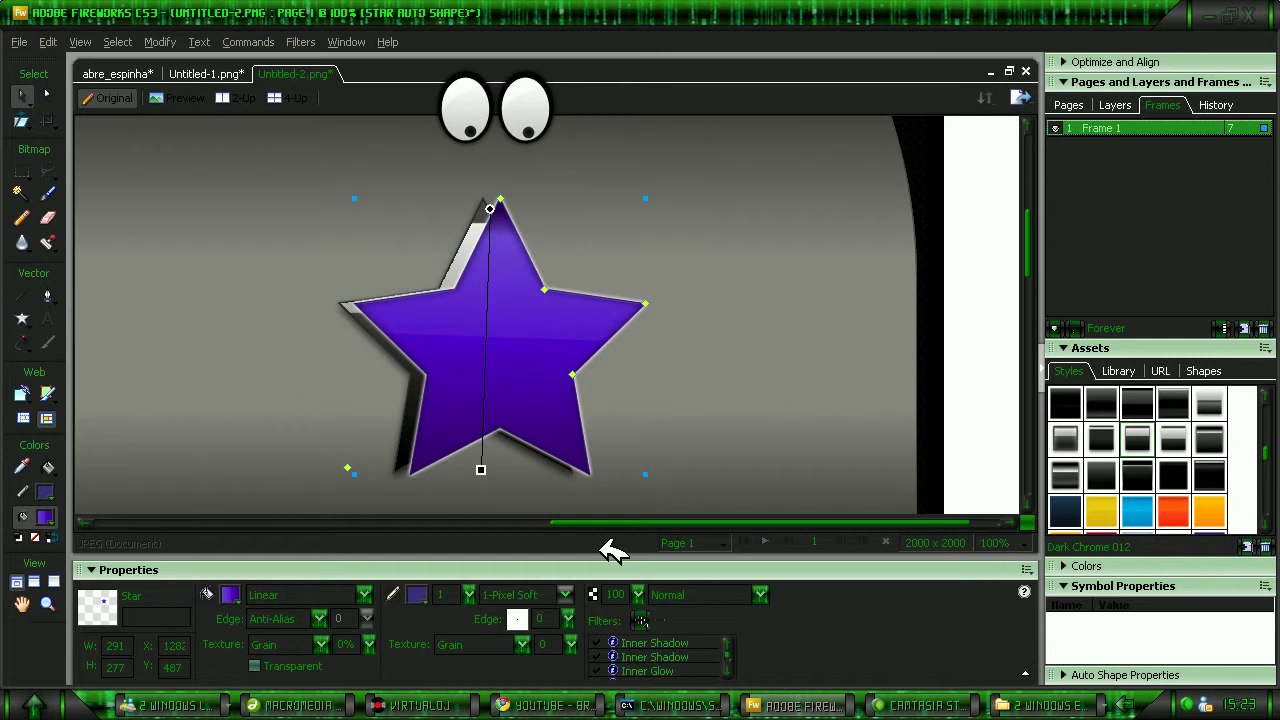
# - Try a drop shadow on the front purple star, testing blue and white as its colour
pyautogui.click(638, 621)
pyautogui.moveTo(714, 569)
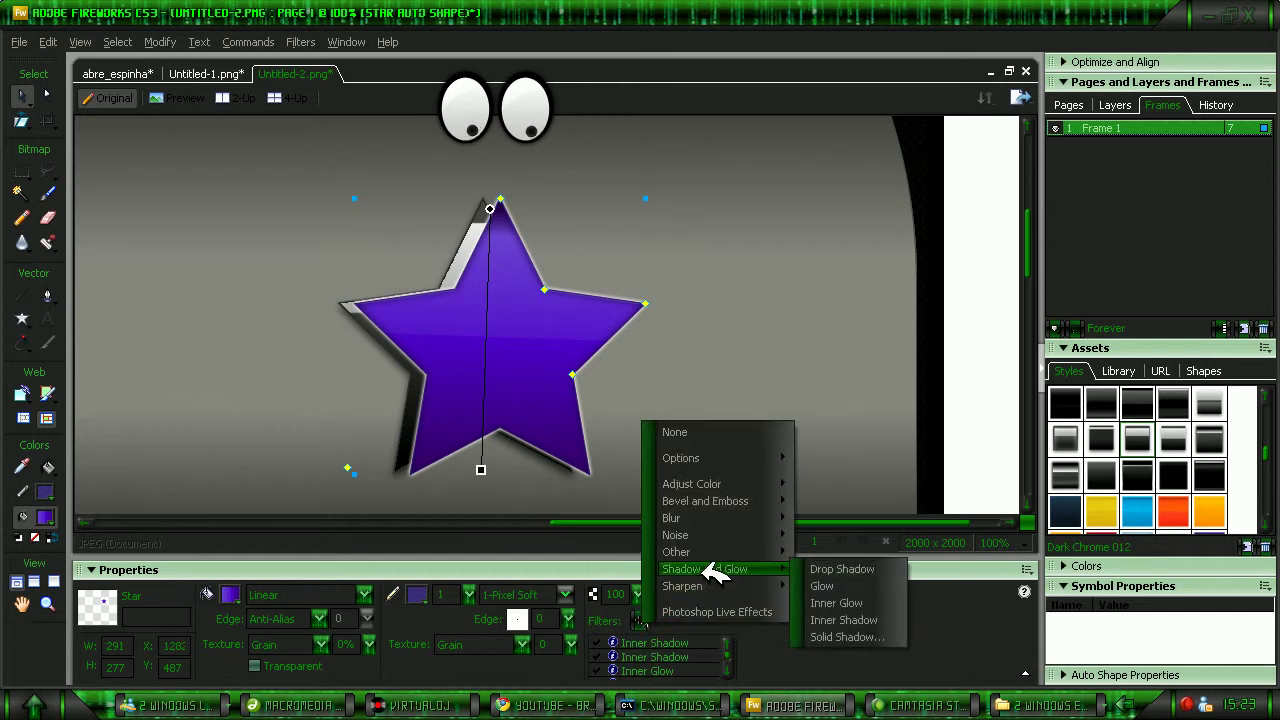
pyautogui.click(860, 567)
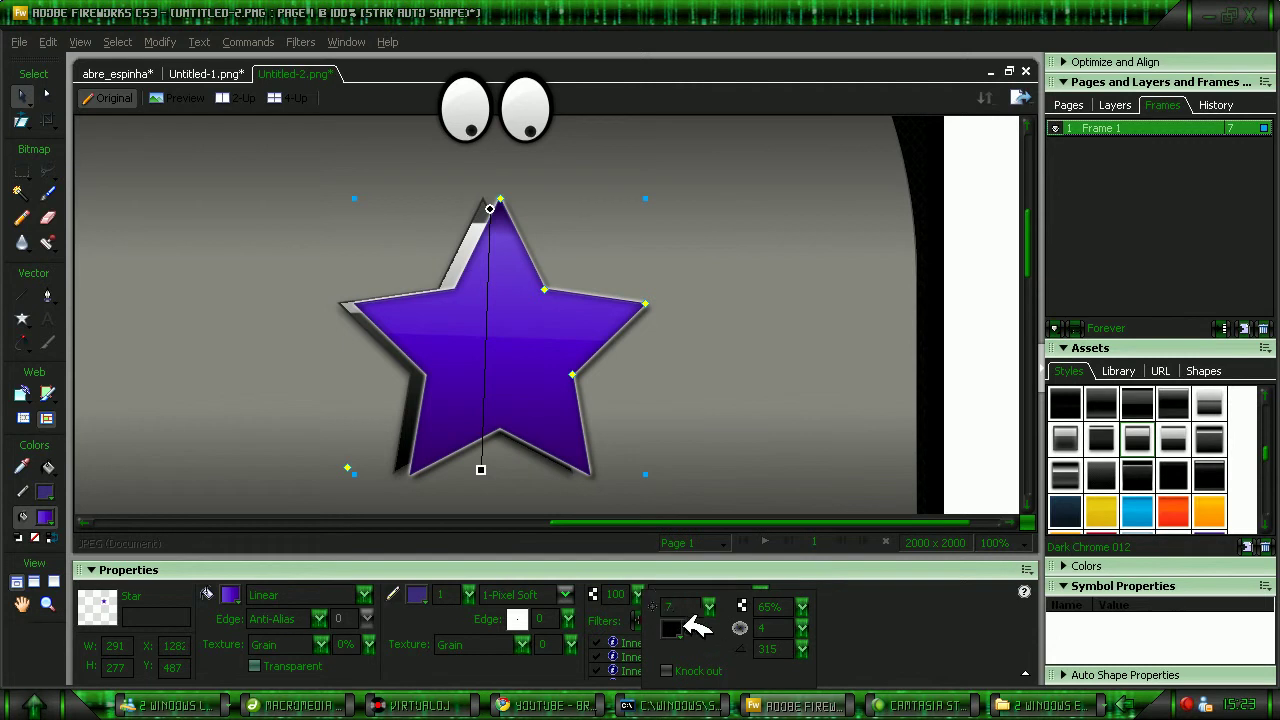
pyautogui.click(690, 625)
pyautogui.click(695, 579)
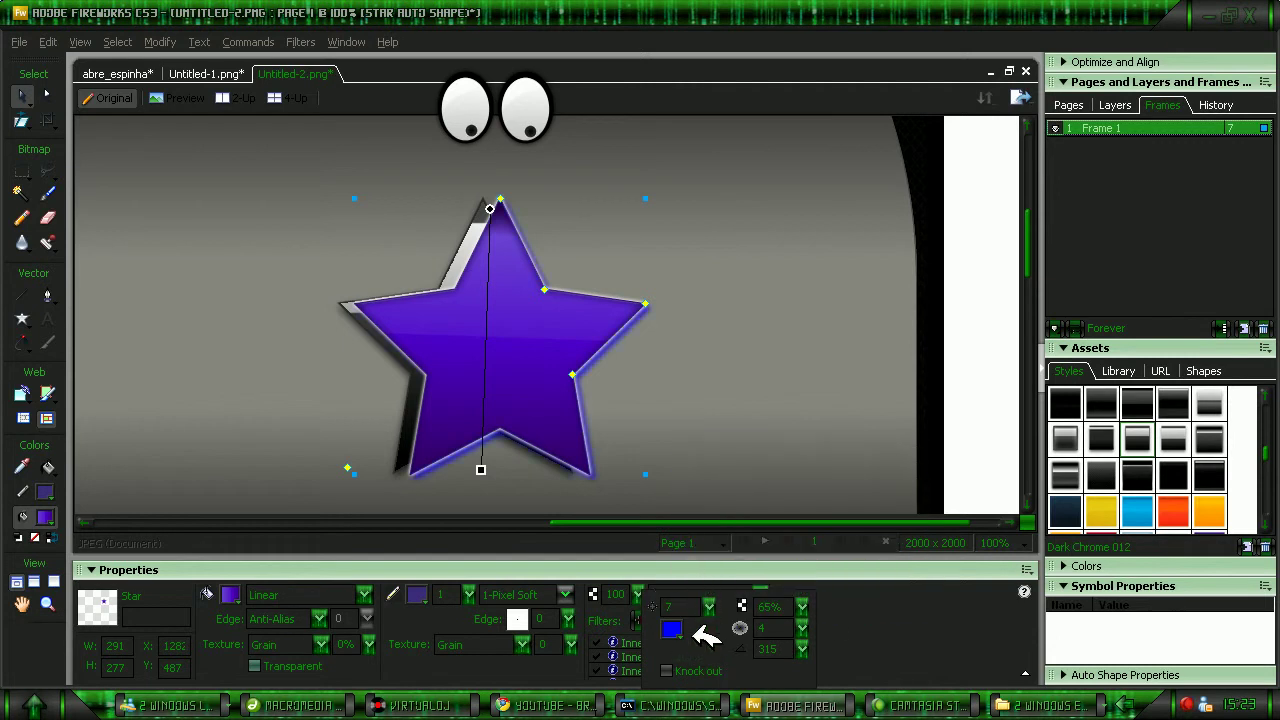
pyautogui.click(692, 629)
pyautogui.click(697, 538)
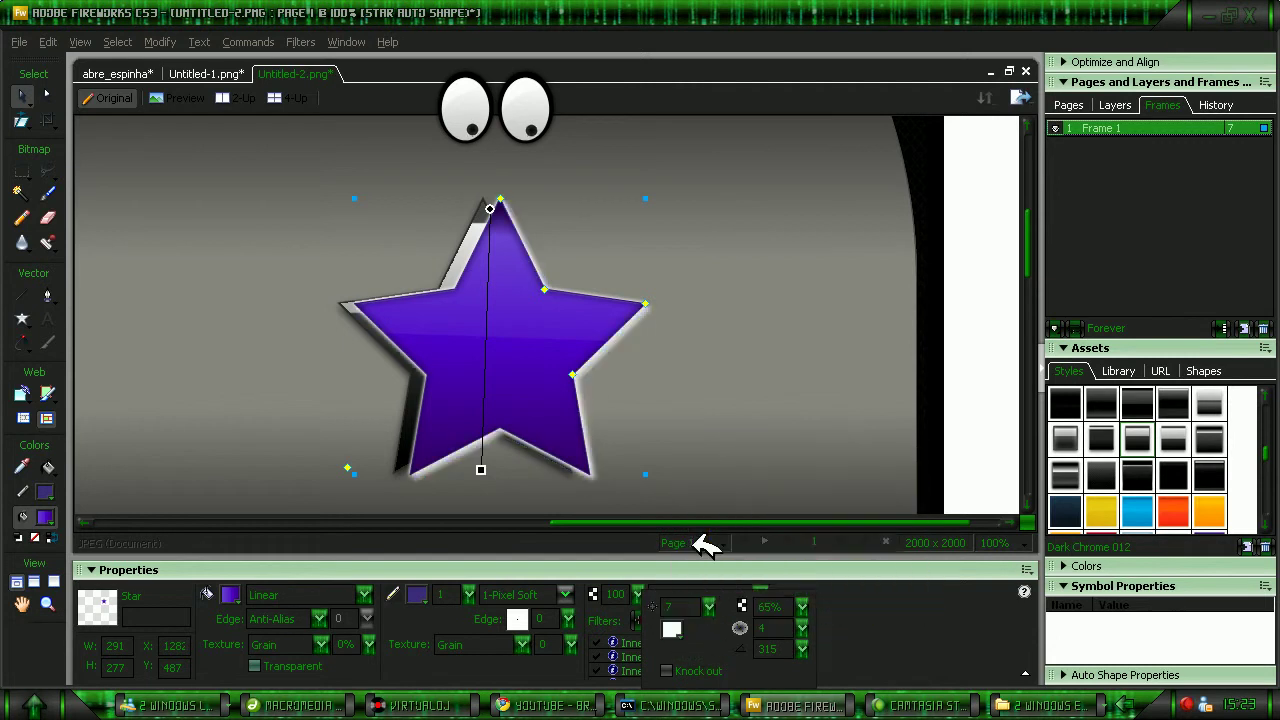
pyautogui.click(673, 627)
pyautogui.click(718, 539)
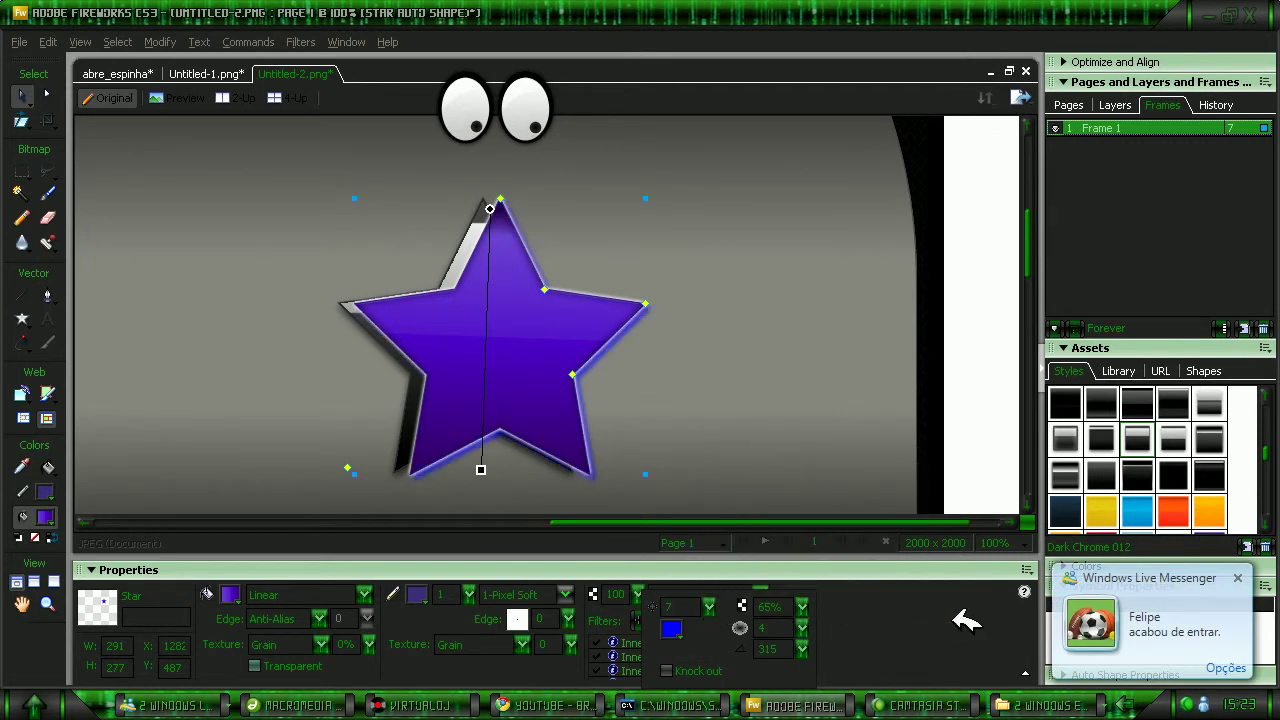
pyautogui.click(700, 330)
pyautogui.click(560, 343)
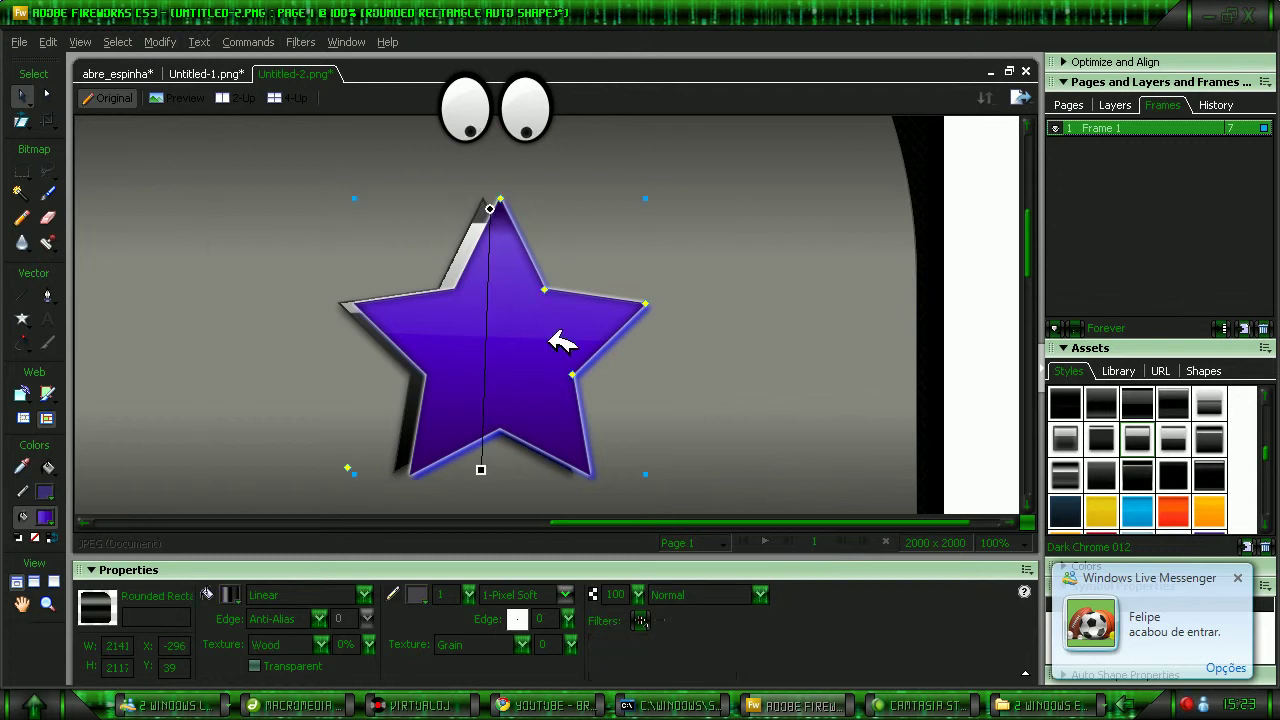
pyautogui.click(48, 317)
pyautogui.moveTo(440, 320); pyautogui.dragTo(488, 392)
pyautogui.click(480, 395)
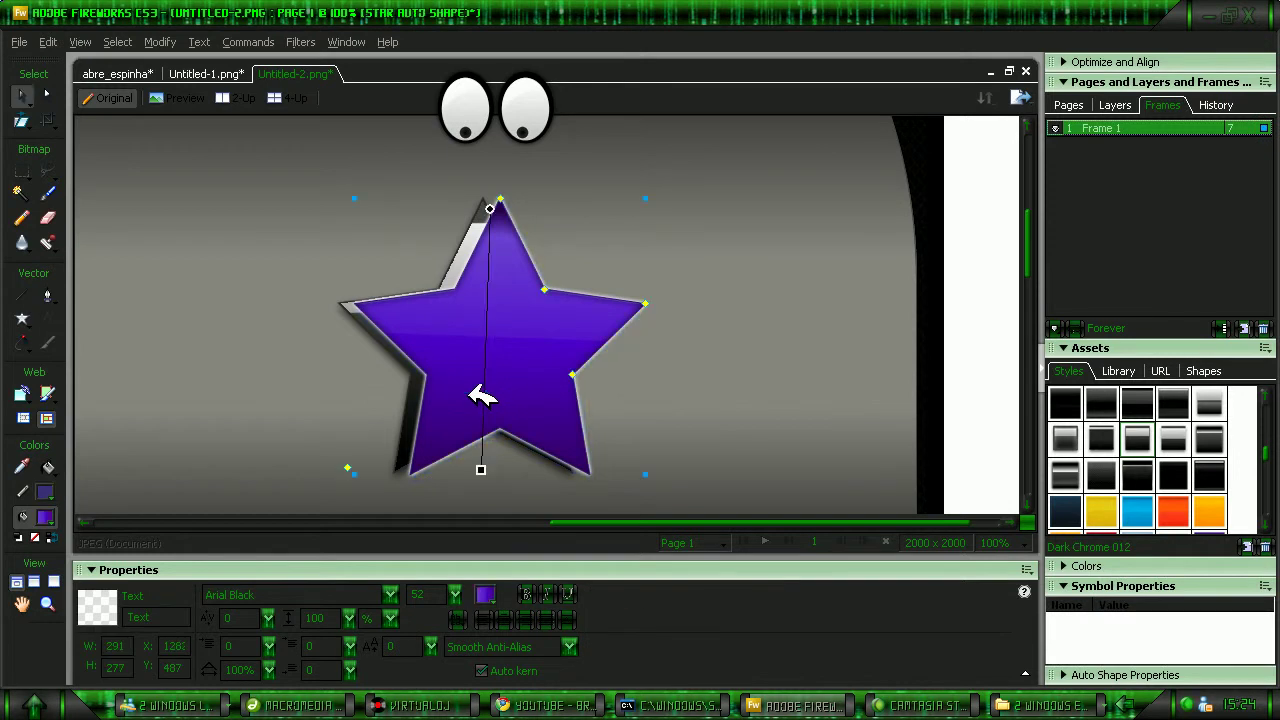
# - Draw a chamfer rectangle about 201 by 84 pixels across the middle of the purple star and set its opacity to 38%
pyautogui.click(32, 317)
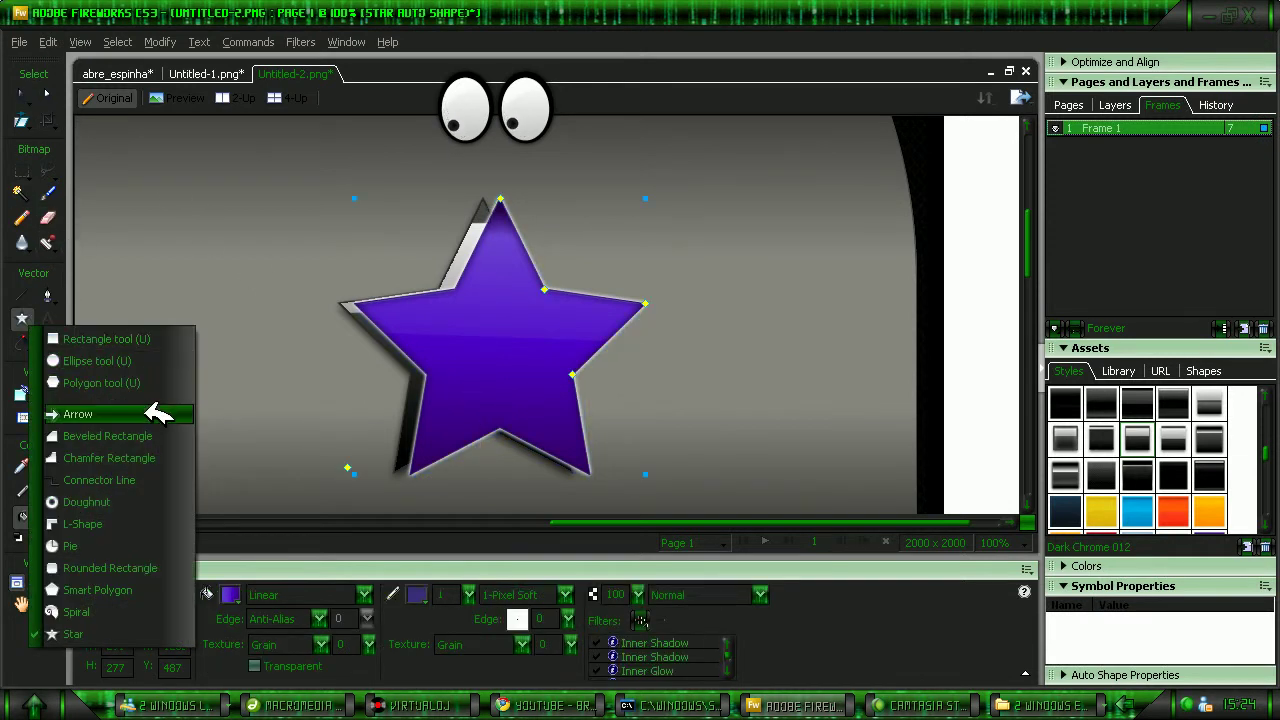
pyautogui.click(140, 458)
pyautogui.moveTo(448, 307)
pyautogui.mouseDown()
pyautogui.moveTo(488, 350)
pyautogui.moveTo(600, 366)
pyautogui.moveTo(645, 392)
pyautogui.mouseUp()
pyautogui.click(21, 94)
pyautogui.moveTo(486, 349); pyautogui.dragTo(458, 324)
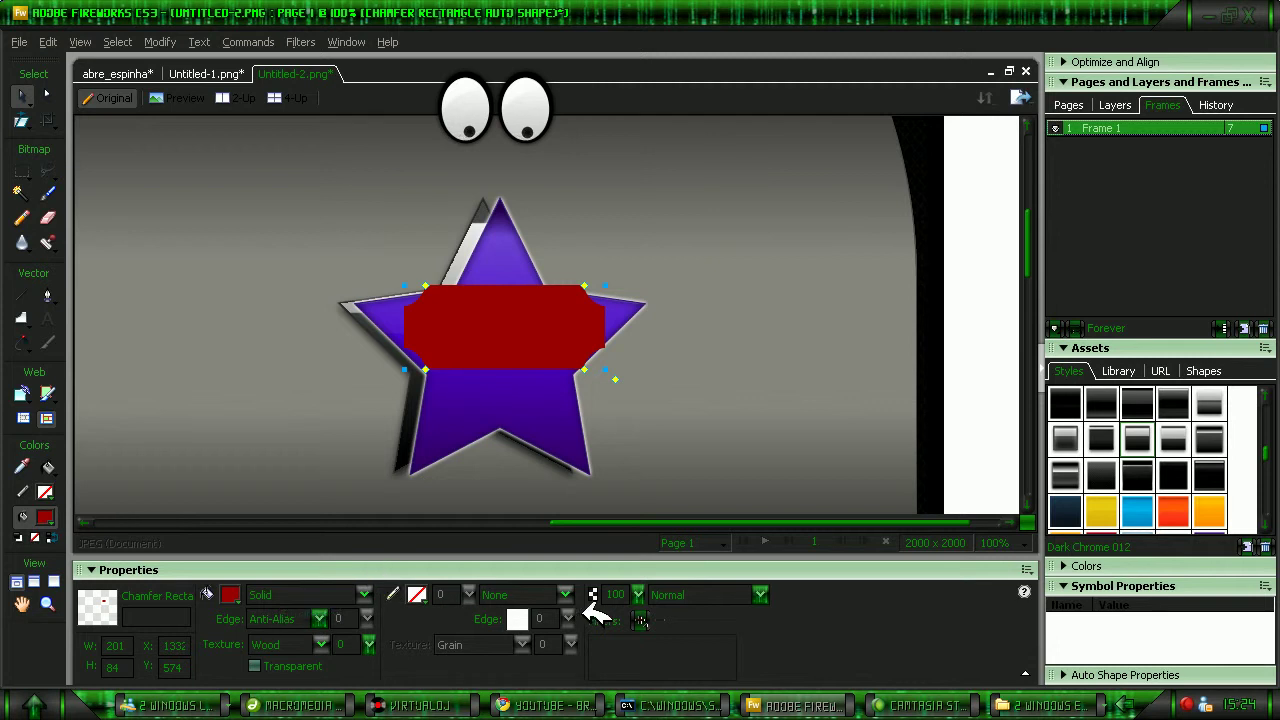
pyautogui.moveTo(637, 594); pyautogui.dragTo(645, 548)
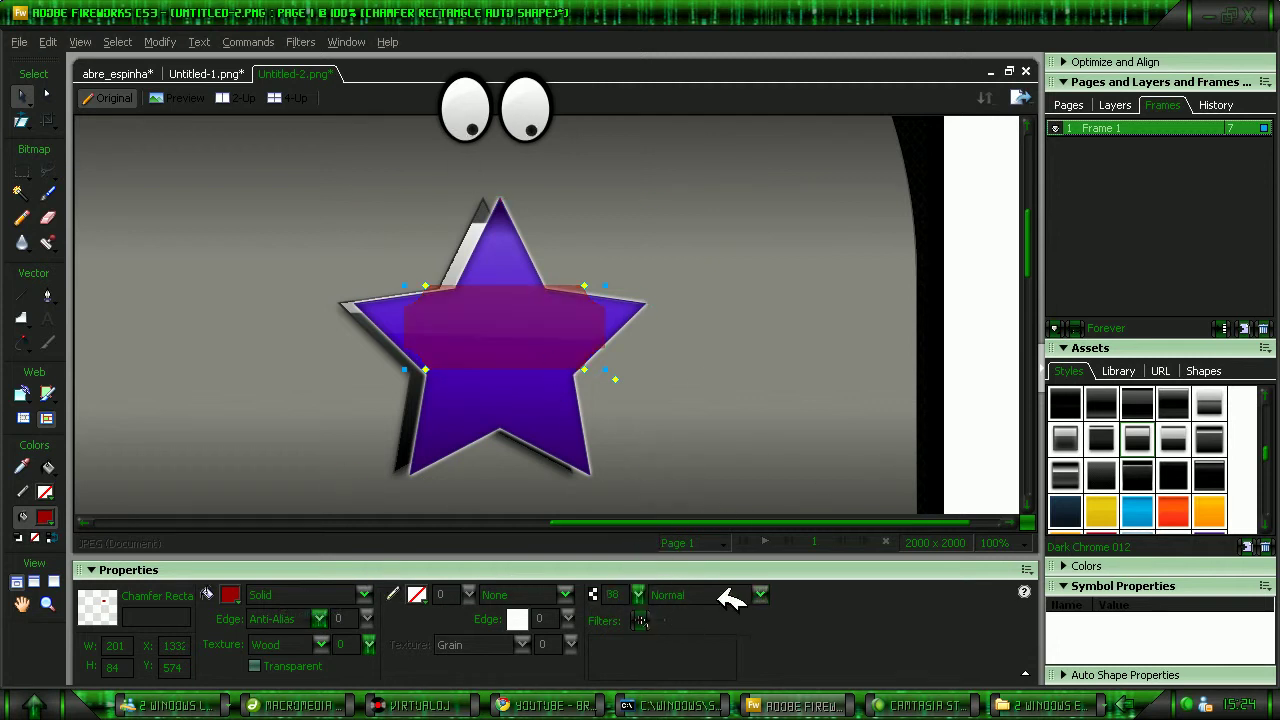
# - Apply a light glossy Plastic Button style to the chamfer rectangle and nudge it slightly on the star
pyautogui.scroll(-5, 1258, 450)
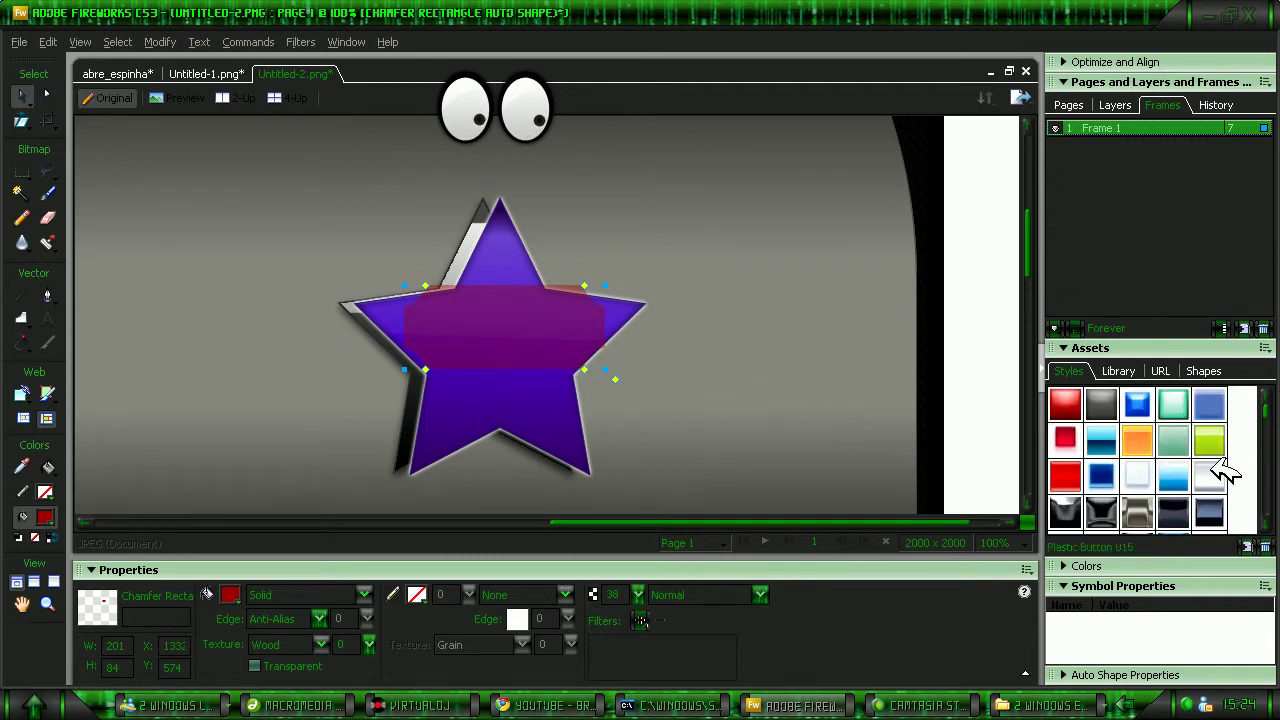
pyautogui.click(1218, 466)
pyautogui.moveTo(571, 349)
pyautogui.mouseDown()
pyautogui.moveTo(586, 357)
pyautogui.moveTo(541, 289)
pyautogui.moveTo(523, 211)
pyautogui.moveTo(594, 386)
pyautogui.moveTo(563, 354)
pyautogui.mouseUp()
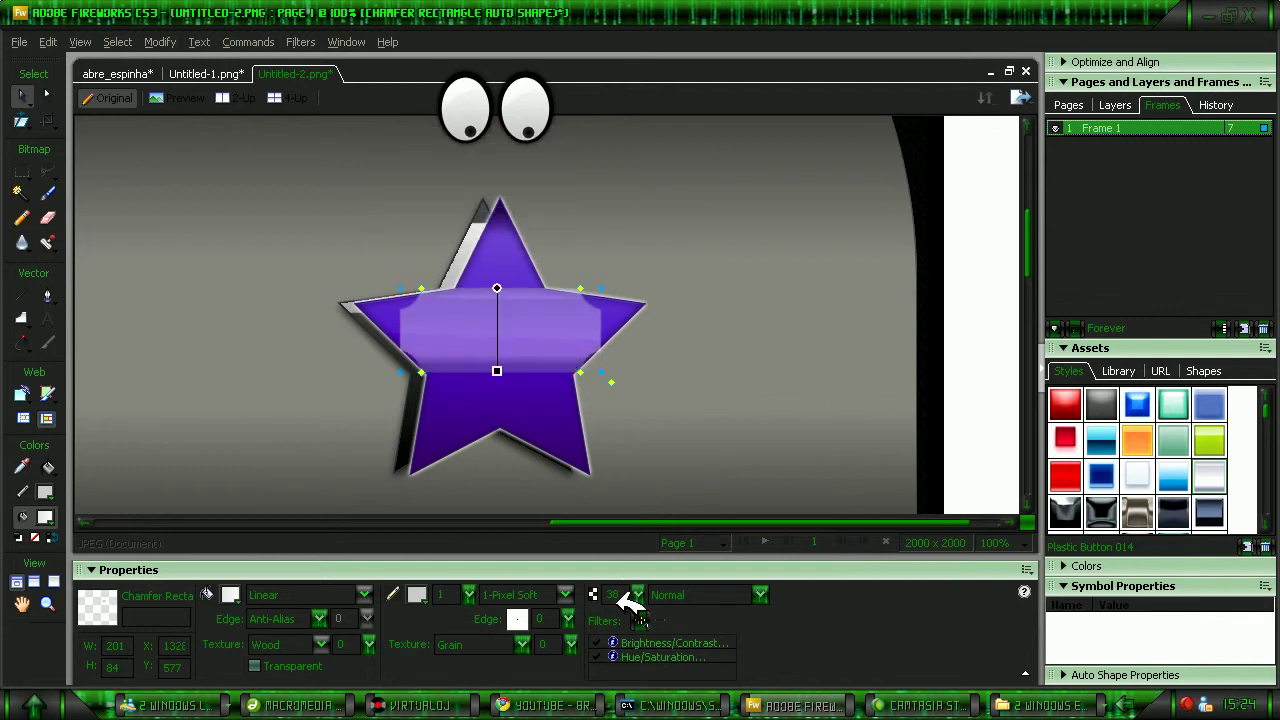
# - Replace the chamfer rectangle's gradient with a solid white fill and adjust its position over the star
pyautogui.click(364, 594)
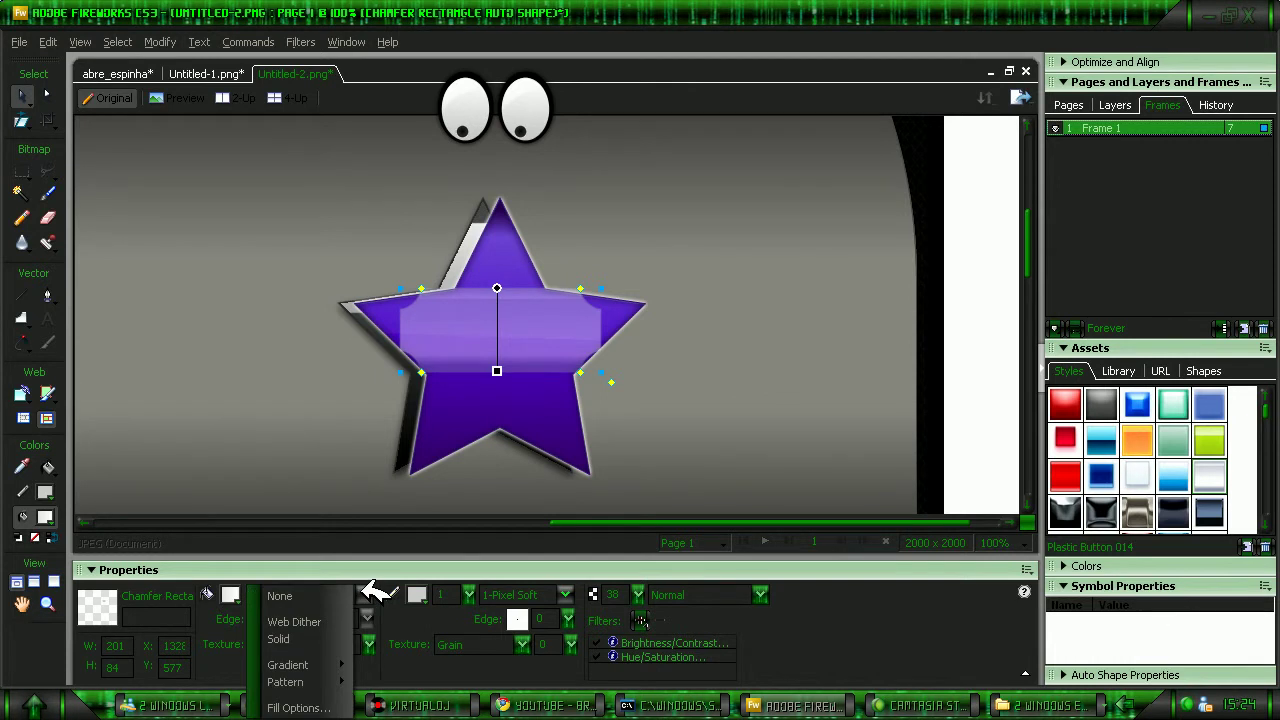
pyautogui.click(357, 595)
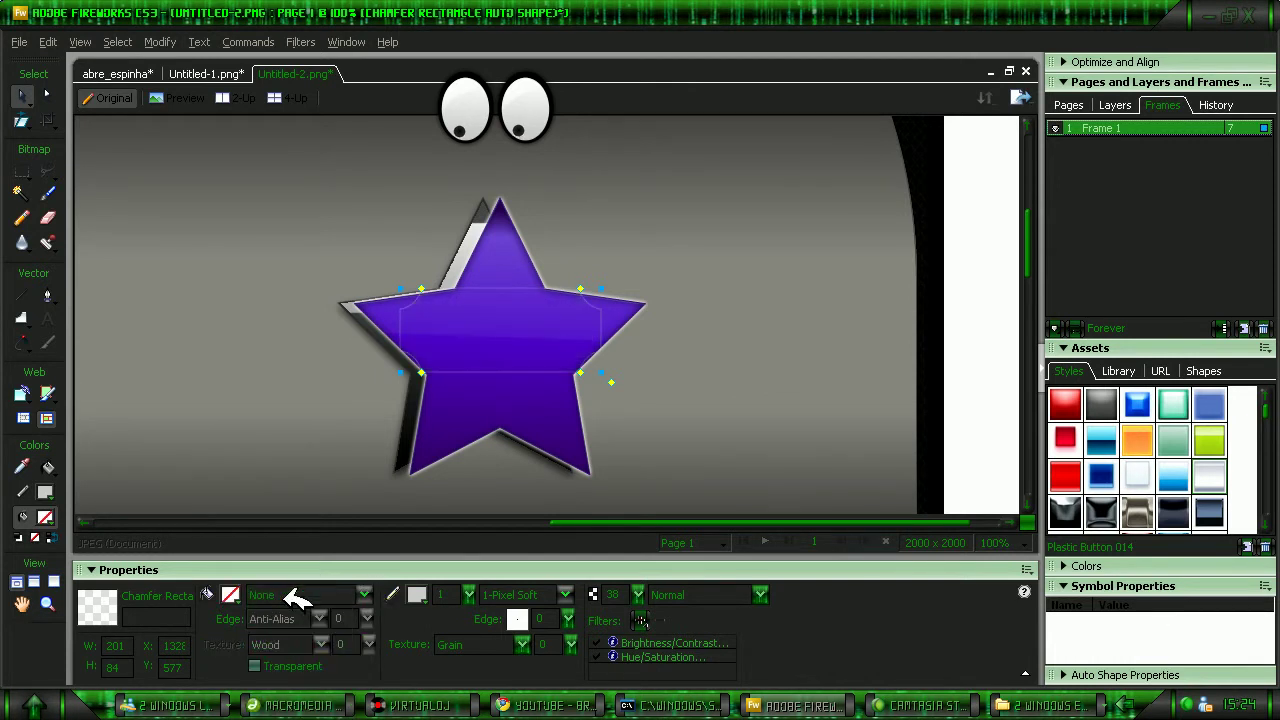
pyautogui.click(230, 594)
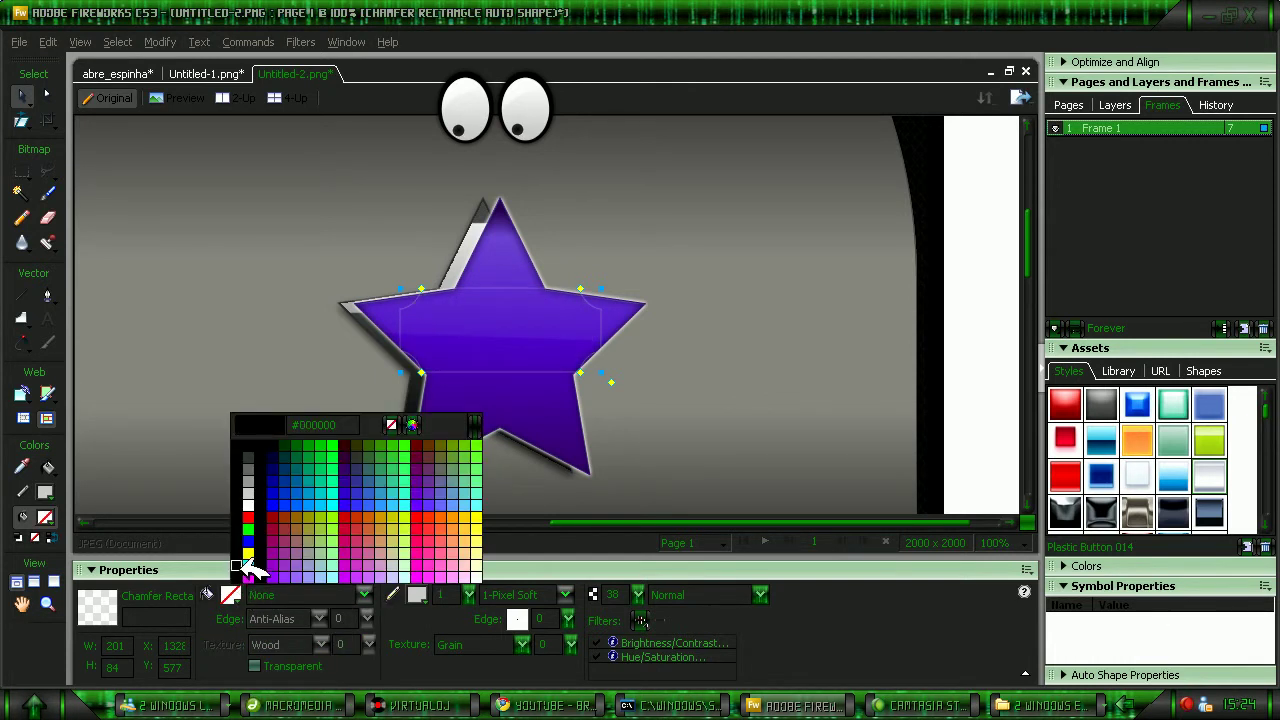
pyautogui.click(260, 500)
pyautogui.moveTo(480, 349)
pyautogui.mouseDown()
pyautogui.moveTo(491, 237)
pyautogui.moveTo(487, 345)
pyautogui.mouseUp()
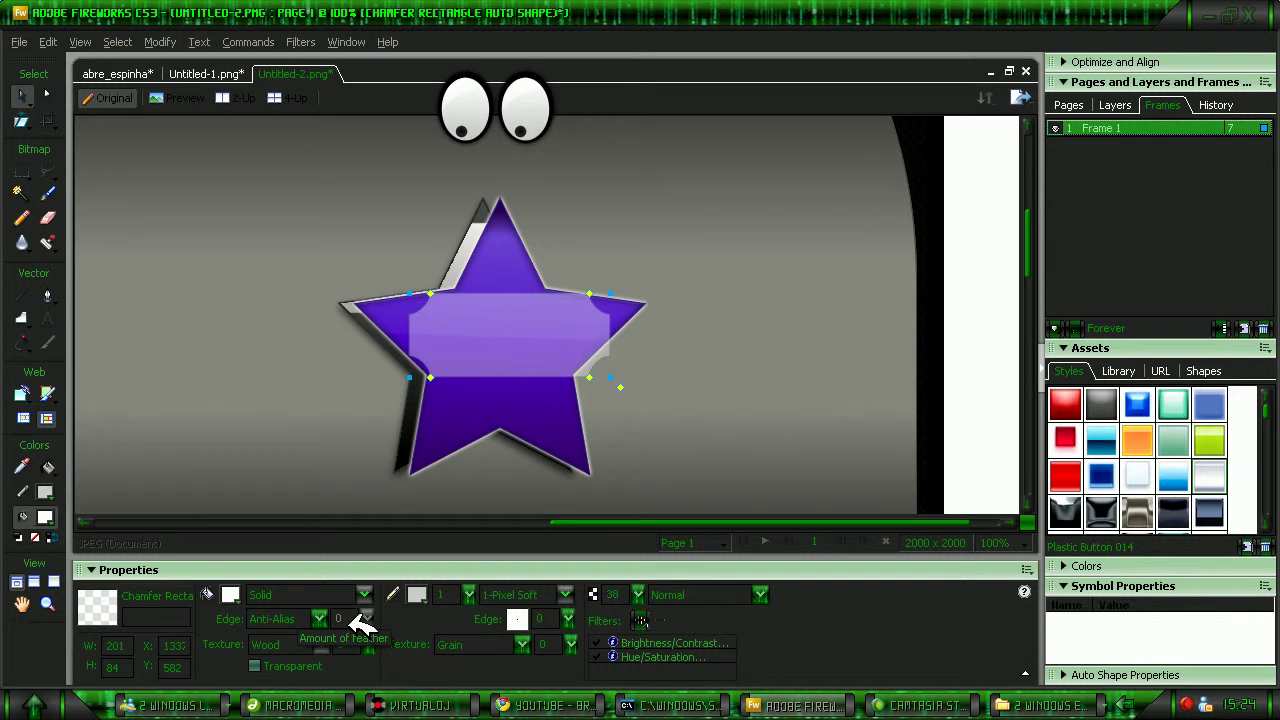
# - Resize the chamfer rectangle to about 157 by 77 pixels and move it to the empty area right of the star
pyautogui.moveTo(615, 290); pyautogui.dragTo(674, 246)
pyautogui.moveTo(575, 315); pyautogui.dragTo(533, 349)
pyautogui.moveTo(634, 398); pyautogui.dragTo(545, 349)
pyautogui.moveTo(460, 324); pyautogui.dragTo(806, 372)
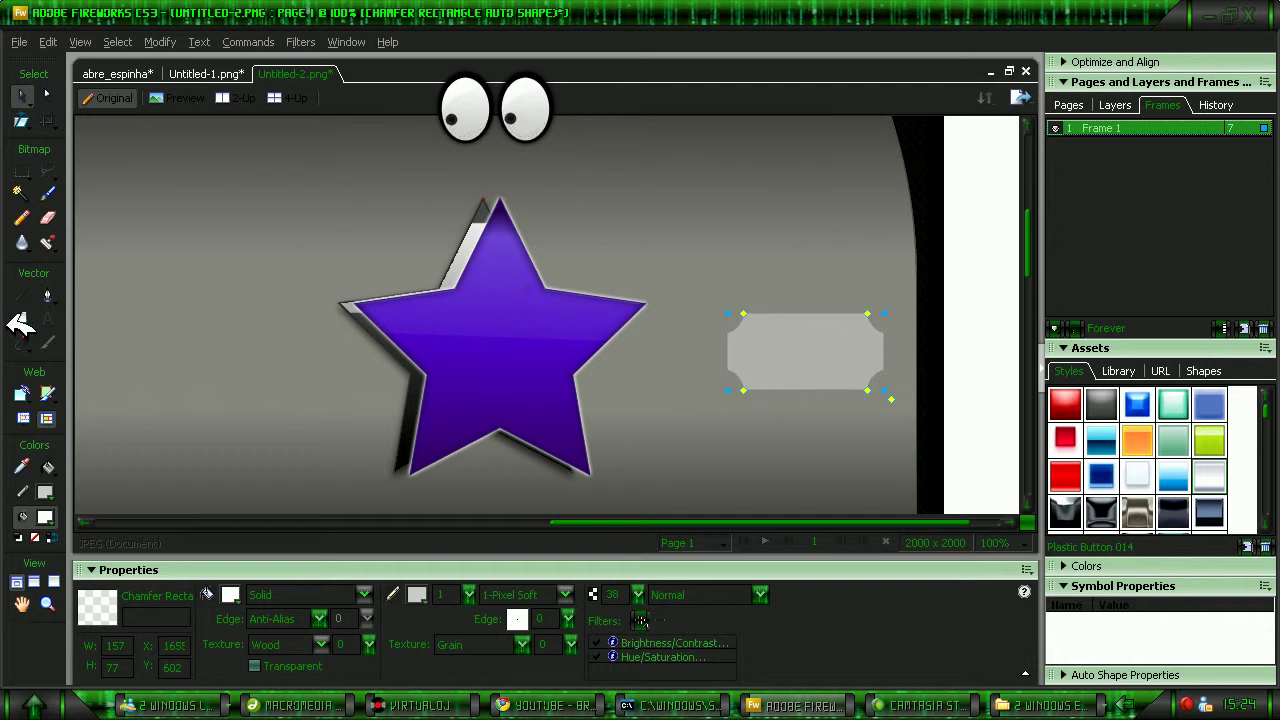
# - Add the text TESTE in Arial Black size 52 across the middle of the purple star
pyautogui.press('t')
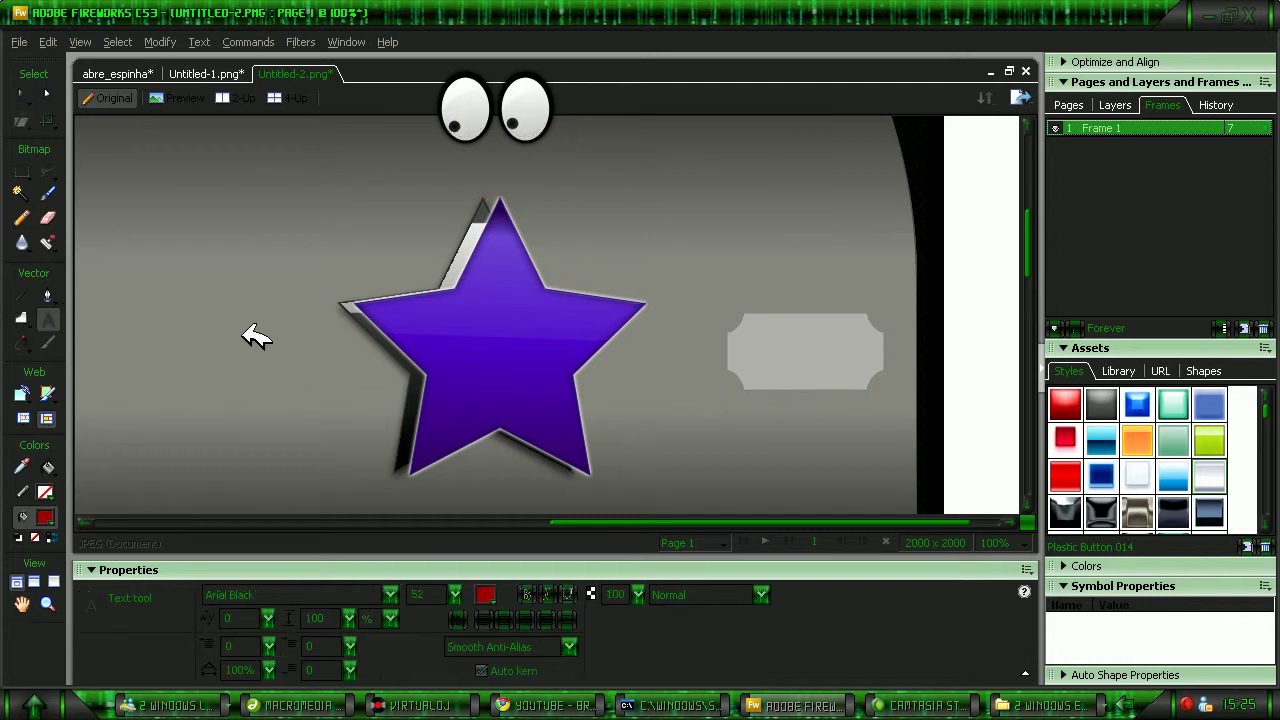
pyautogui.moveTo(403, 303); pyautogui.dragTo(766, 422)
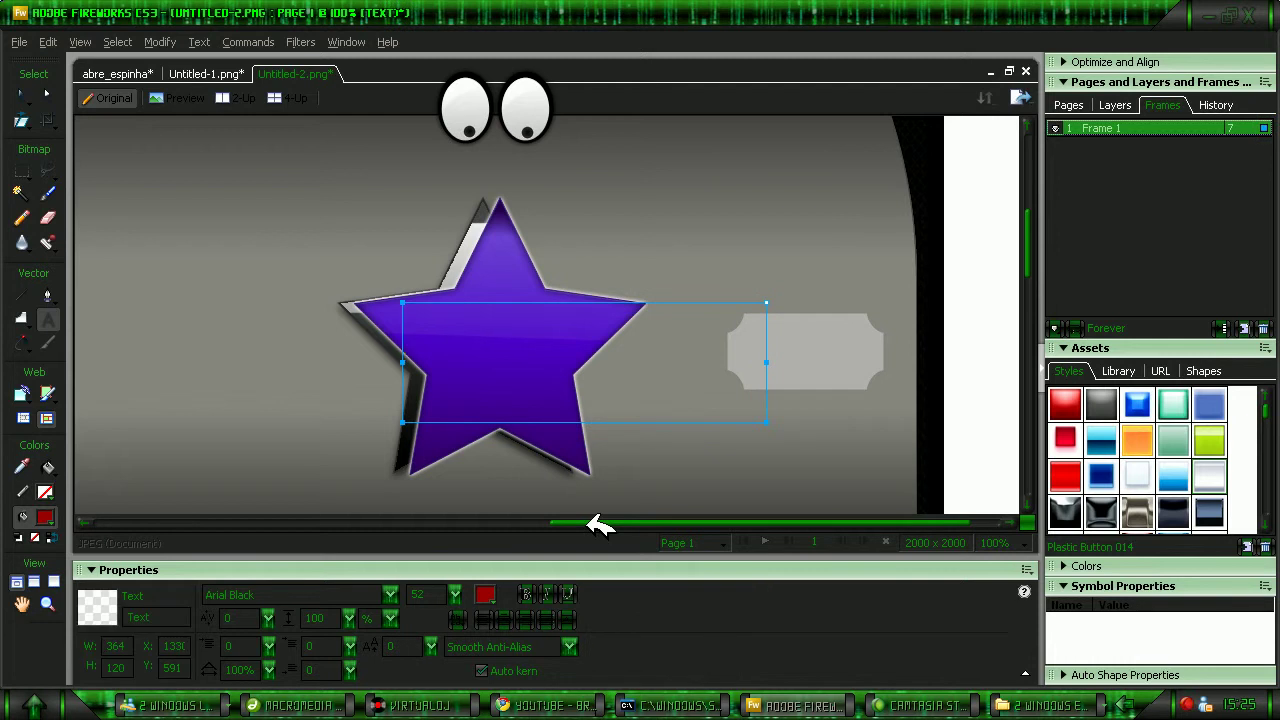
pyautogui.write('TESTE')
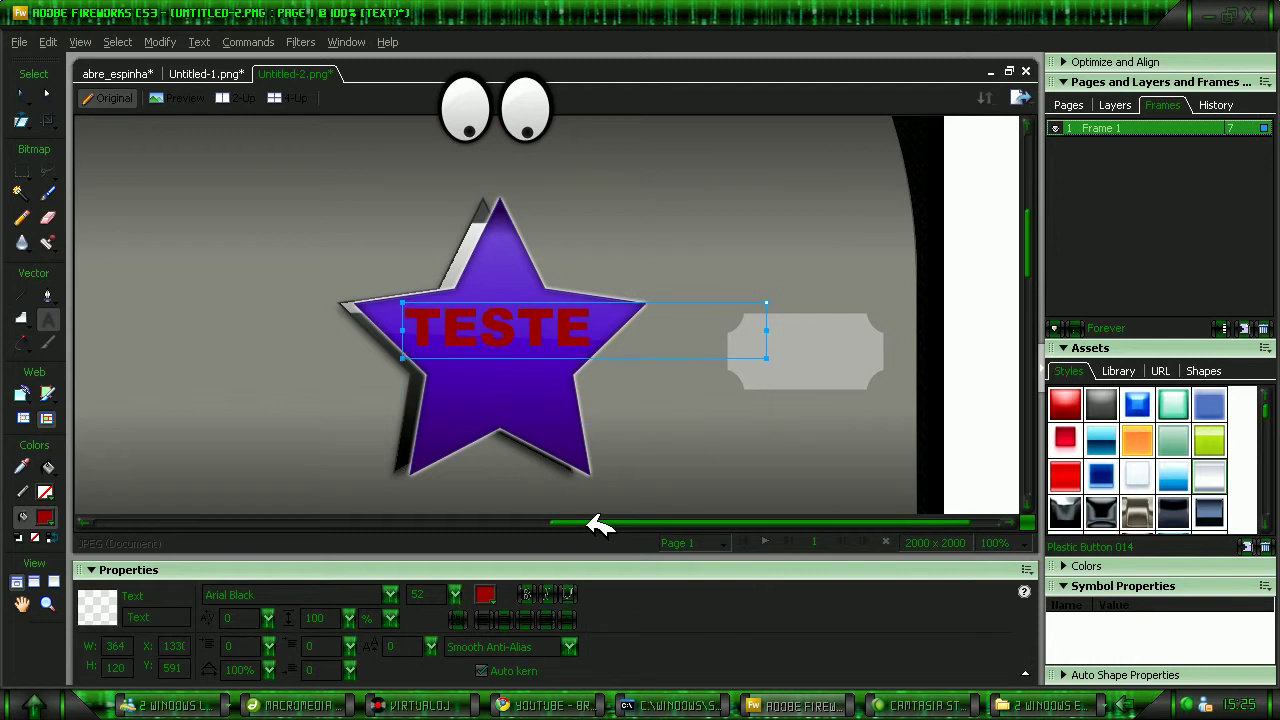
pyautogui.click(22, 94)
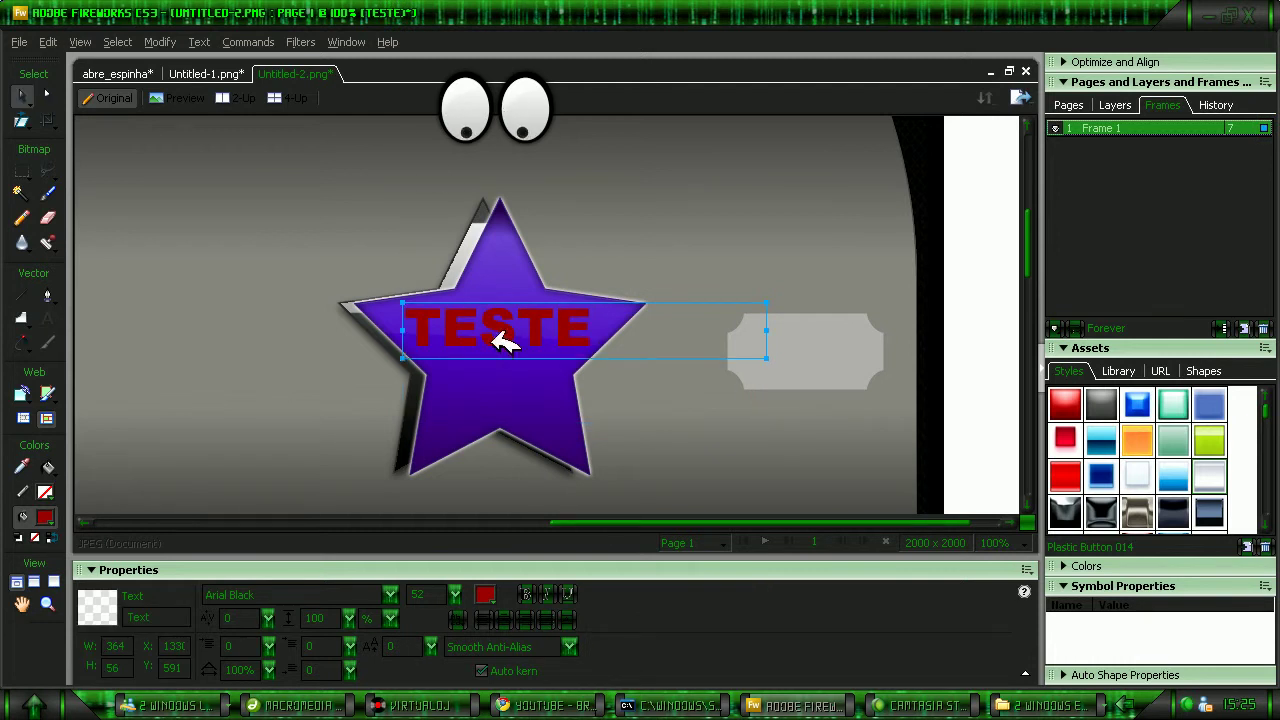
pyautogui.click(485, 364)
pyautogui.moveTo(500, 334); pyautogui.dragTo(482, 332)
# - Add a Photoshop Live Effects Outer Glow with a custom colour to the red TESTE text
pyautogui.click(641, 620)
pyautogui.click(677, 603)
pyautogui.click(360, 235)
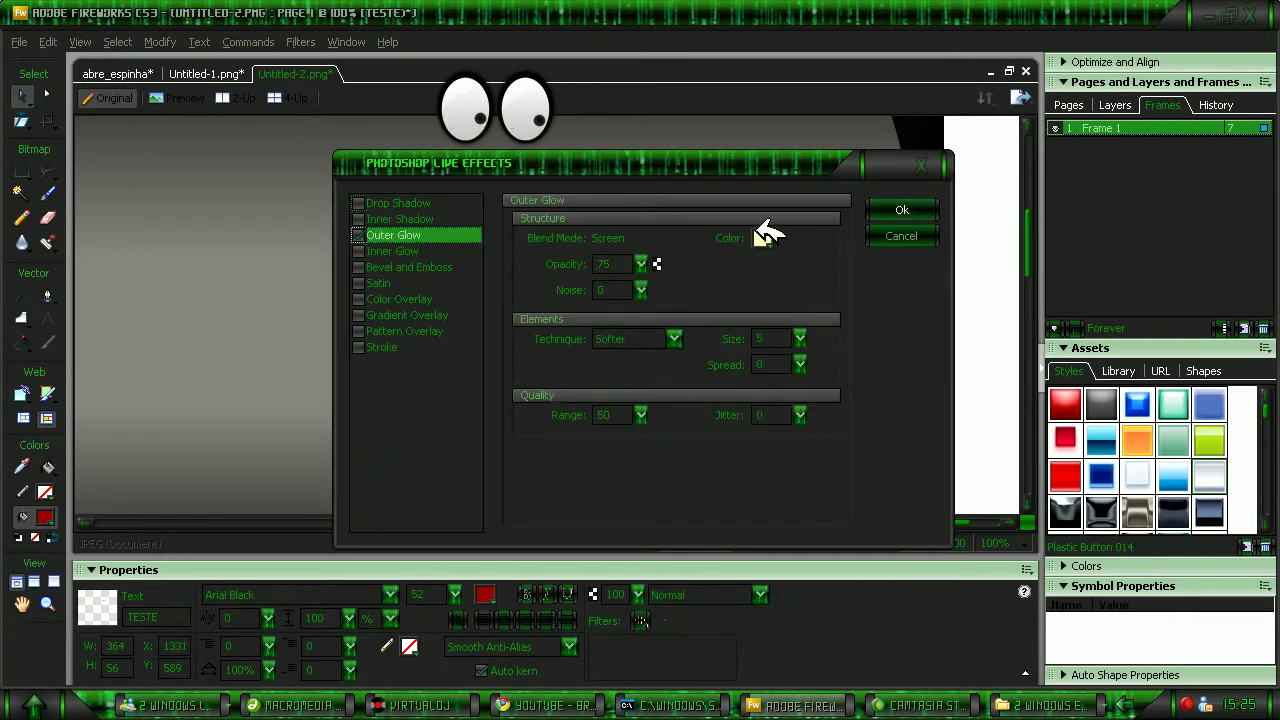
pyautogui.click(762, 237)
pyautogui.click(798, 190)
pyautogui.click(912, 212)
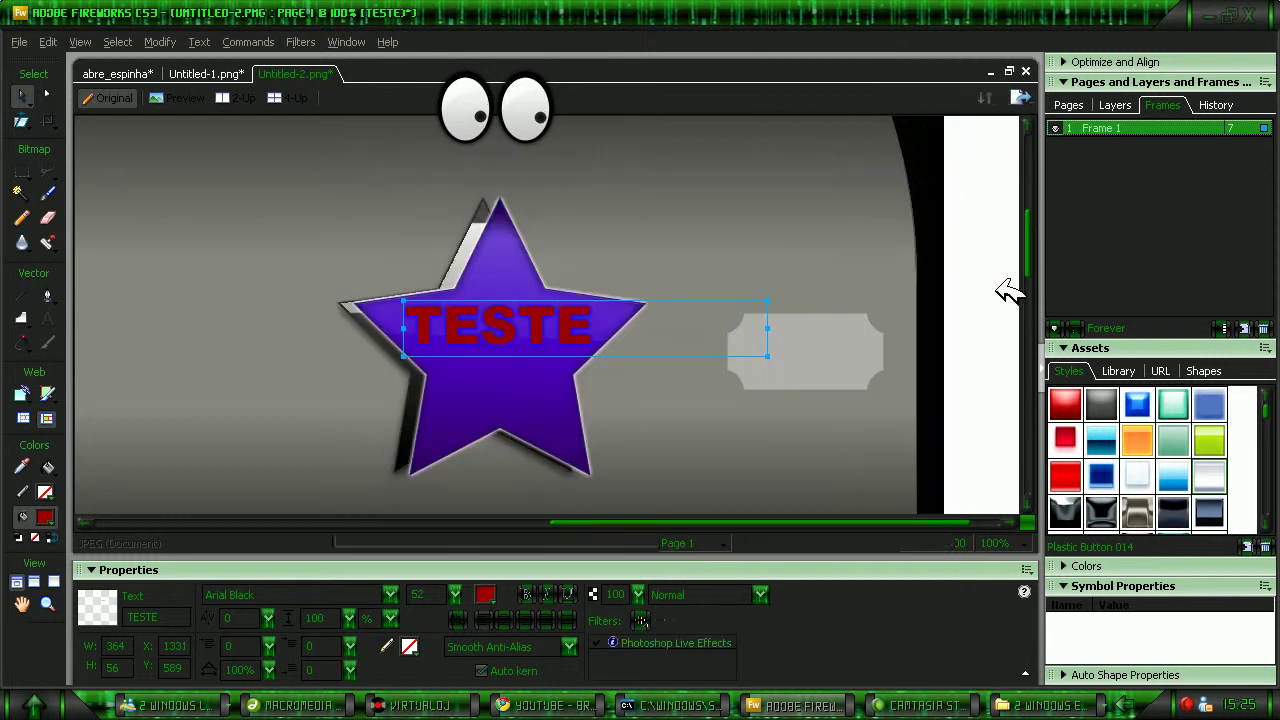
# - Move the translucent chamfer rectangle back behind the TESTE text and apply a silver Plastic Button style to the text
pyautogui.moveTo(794, 363); pyautogui.dragTo(512, 331)
pyautogui.click(502, 291)
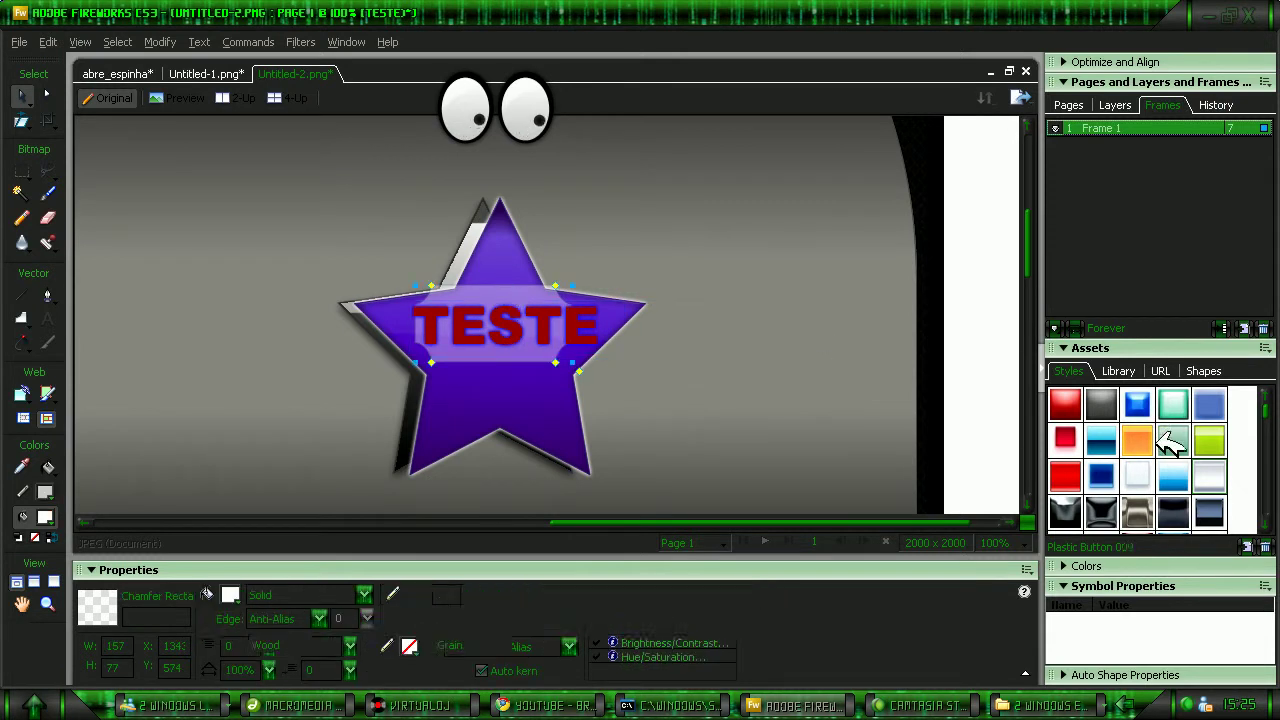
pyautogui.click(1209, 476)
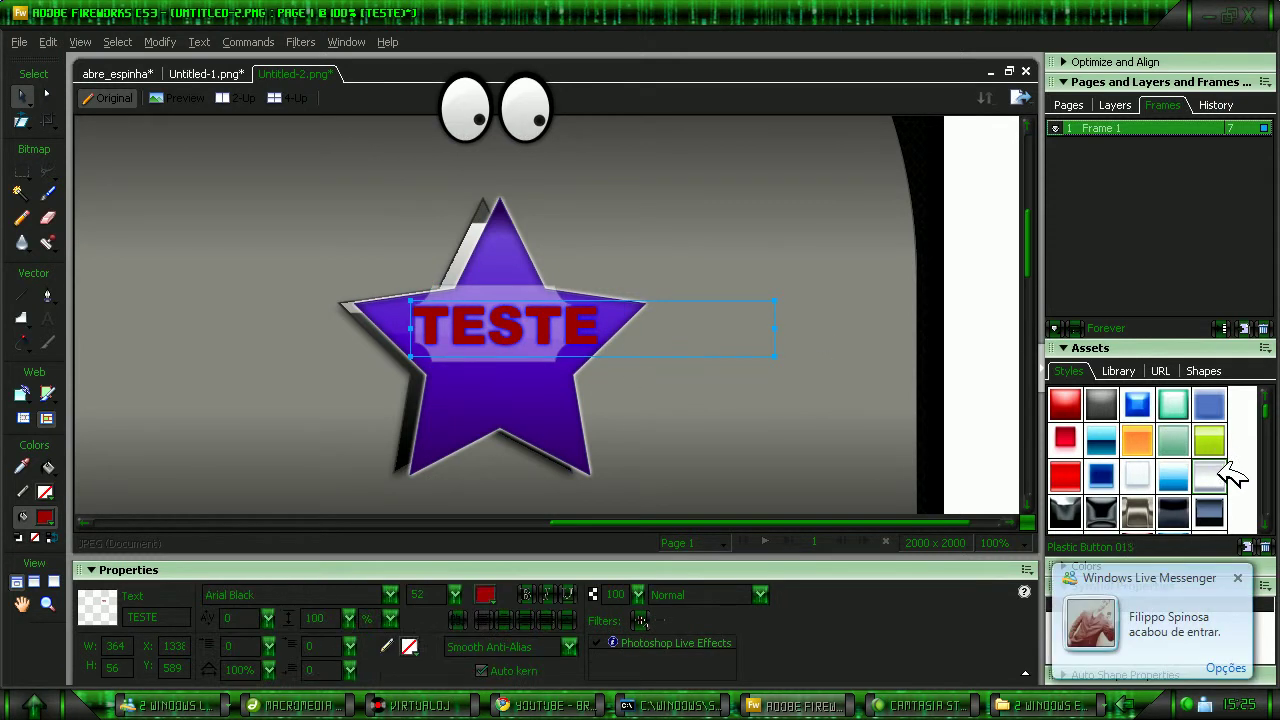
pyautogui.click(560, 368)
# - Add a Photoshop Live Effects Outer Glow to the silver TESTE text, testing cyan before picking another glow colour
pyautogui.click(641, 620)
pyautogui.click(680, 601)
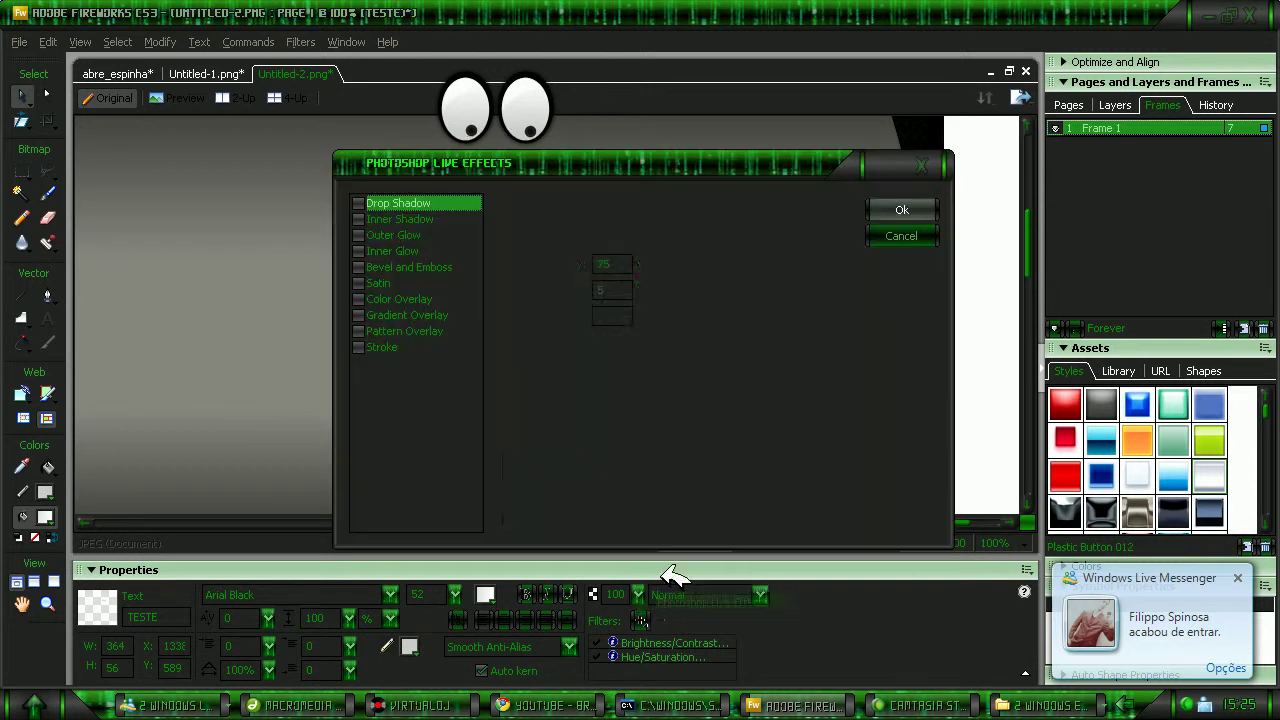
pyautogui.click(762, 238)
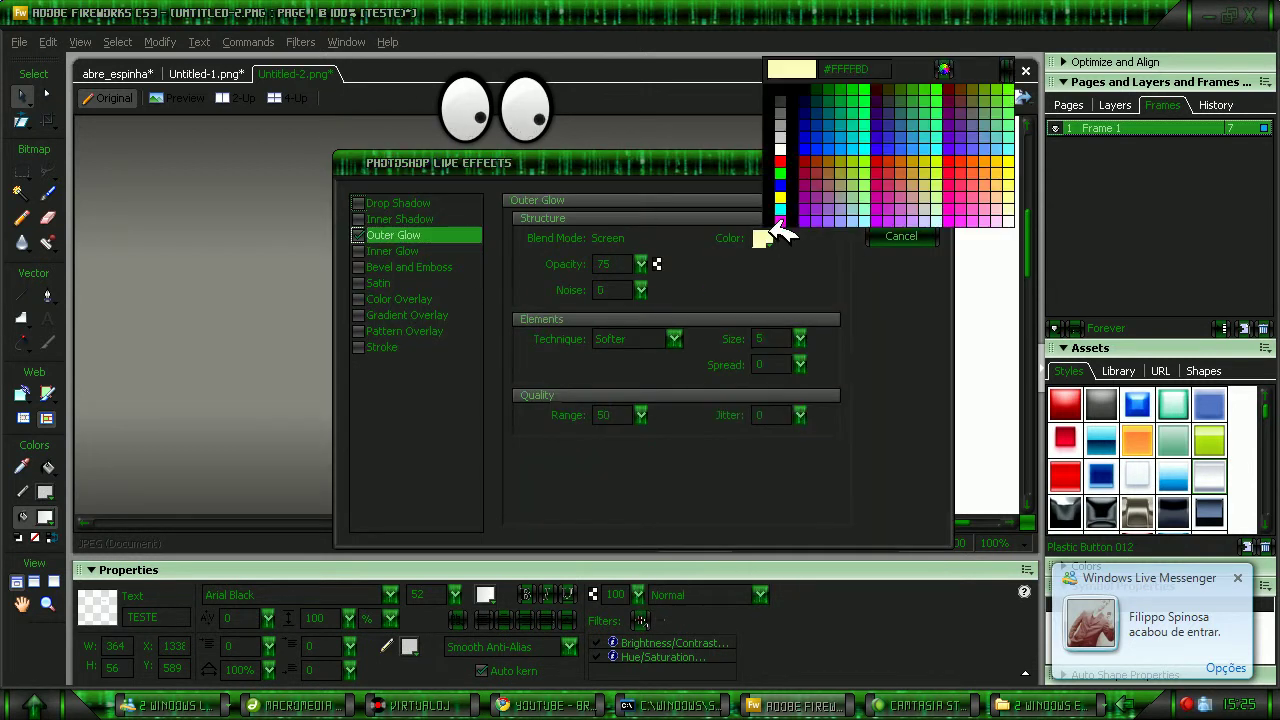
pyautogui.click(828, 229)
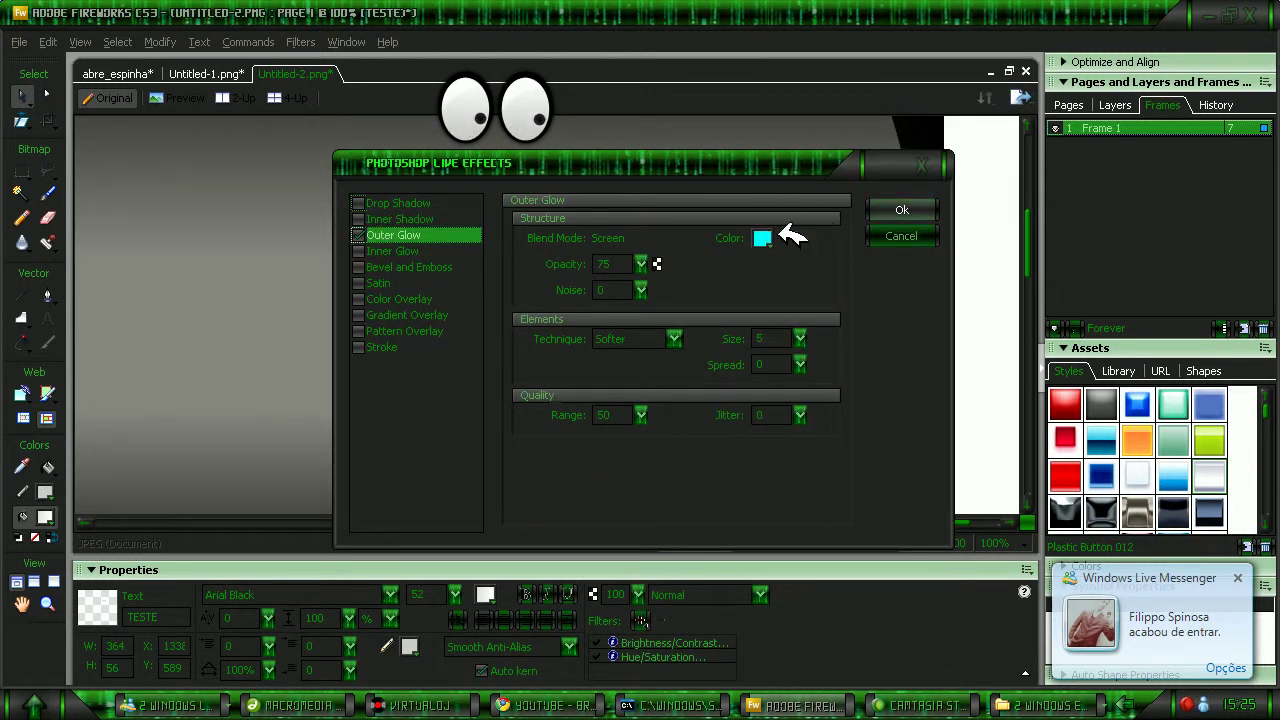
pyautogui.click(762, 238)
pyautogui.click(800, 214)
pyautogui.click(902, 210)
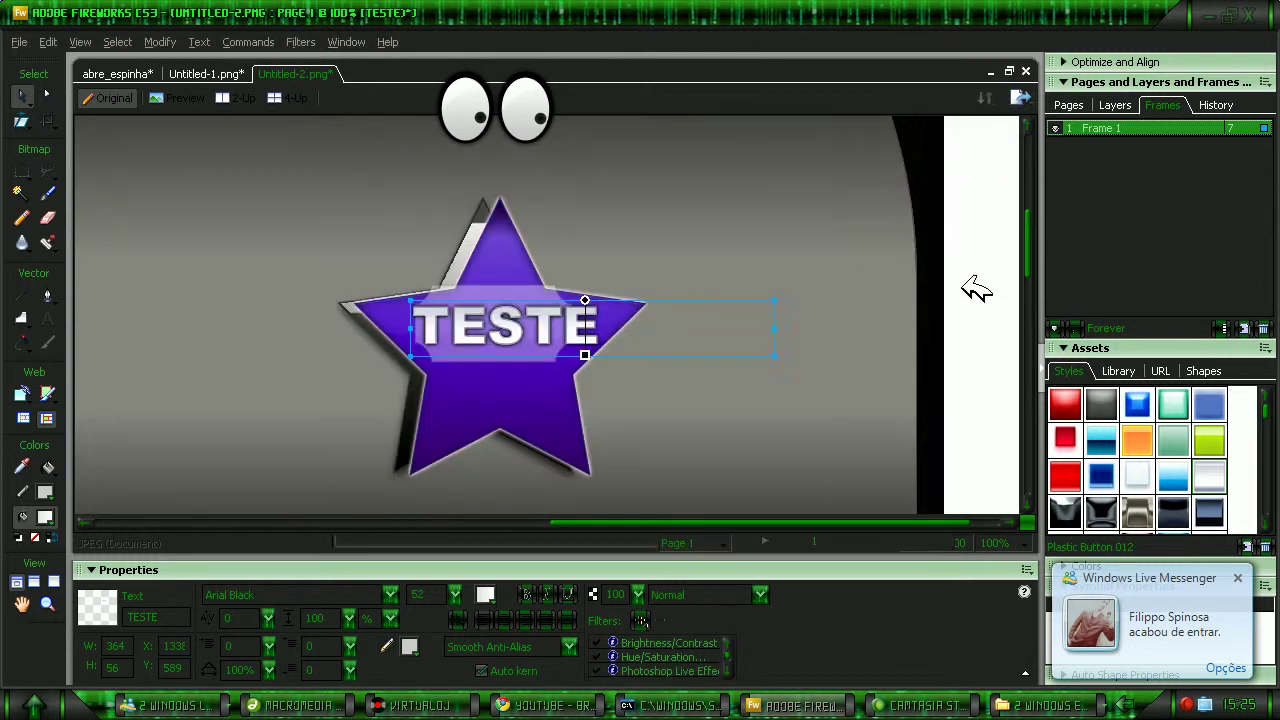
pyautogui.click(820, 360)
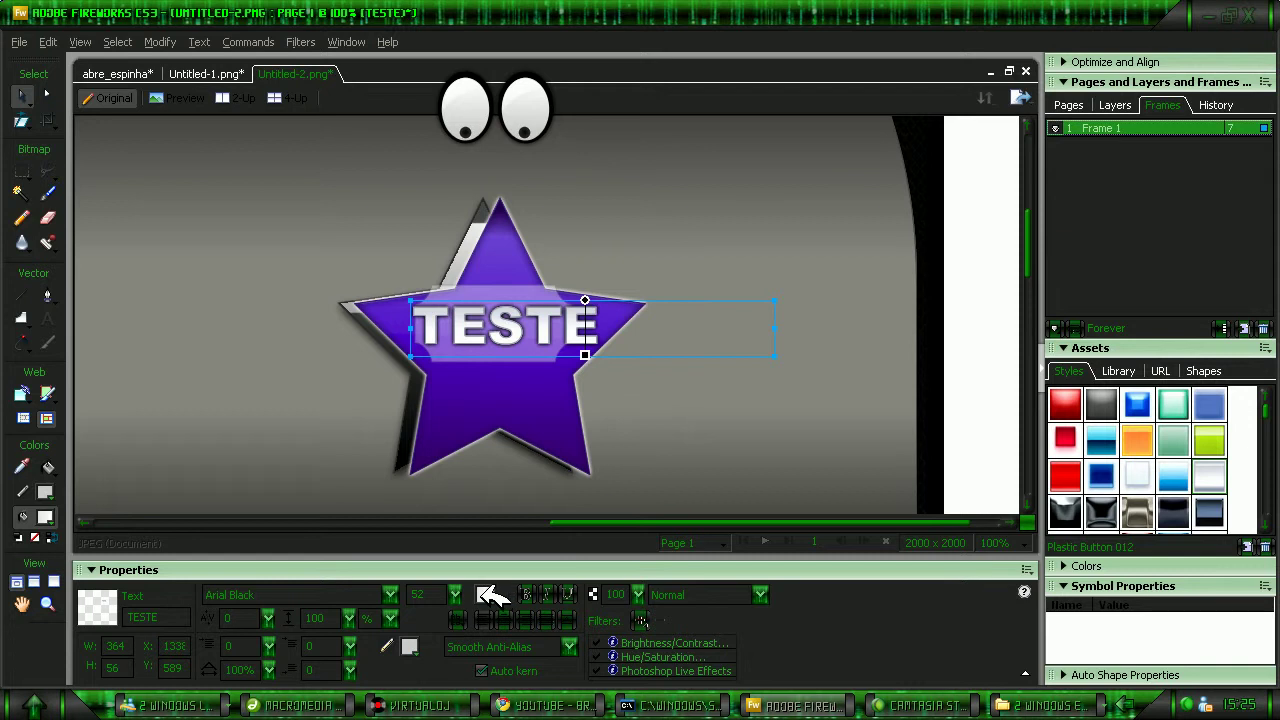
# - Set the TESTE text to size 34 and 31% opacity, and fit it inside the chamfer rectangle
pyautogui.moveTo(462, 586); pyautogui.dragTo(455, 420)
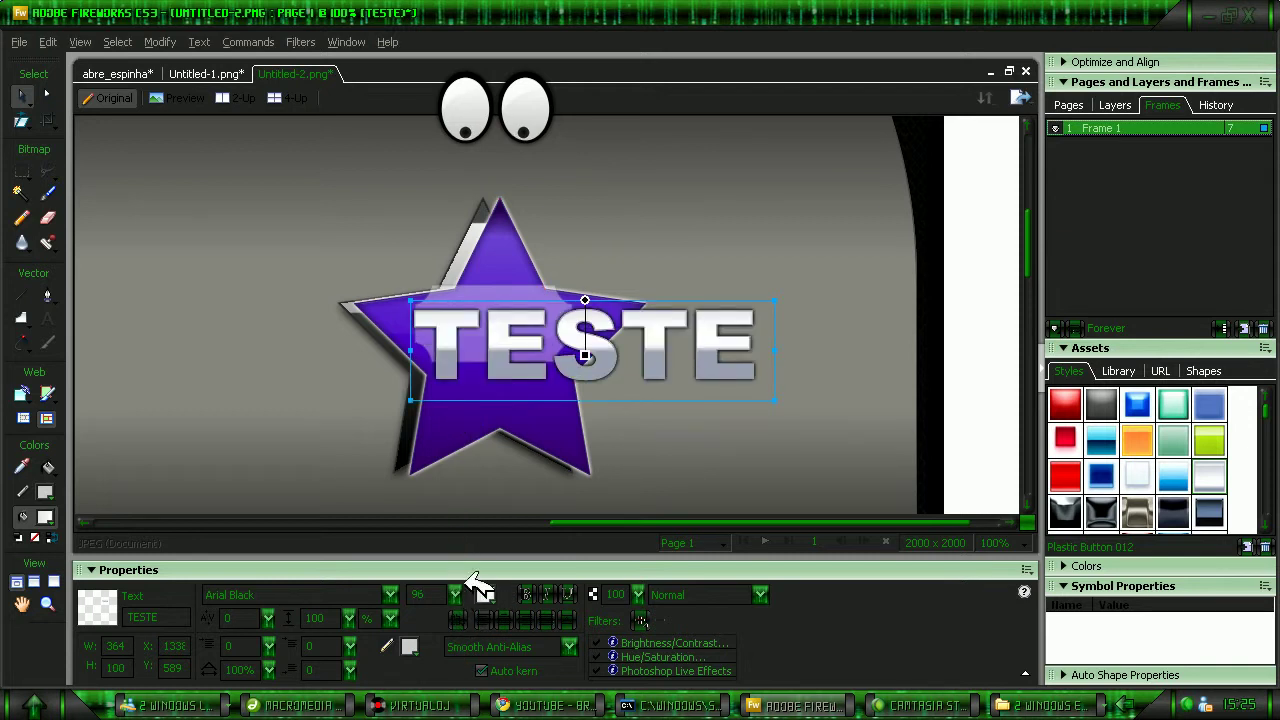
pyautogui.moveTo(456, 595); pyautogui.dragTo(461, 551)
pyautogui.moveTo(483, 706); pyautogui.dragTo(481, 702)
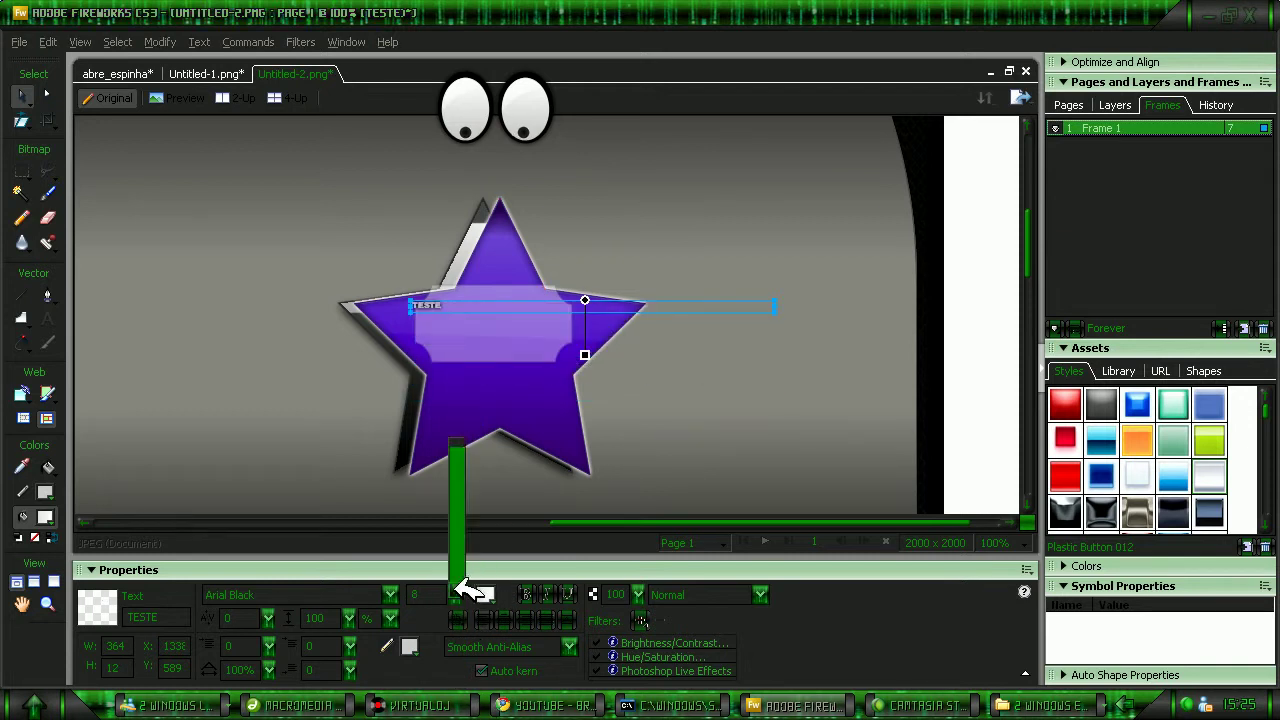
pyautogui.moveTo(457, 592); pyautogui.dragTo(452, 510)
pyautogui.moveTo(510, 312); pyautogui.dragTo(527, 318)
pyautogui.moveTo(637, 594); pyautogui.dragTo(648, 540)
pyautogui.moveTo(640, 632); pyautogui.dragTo(636, 566)
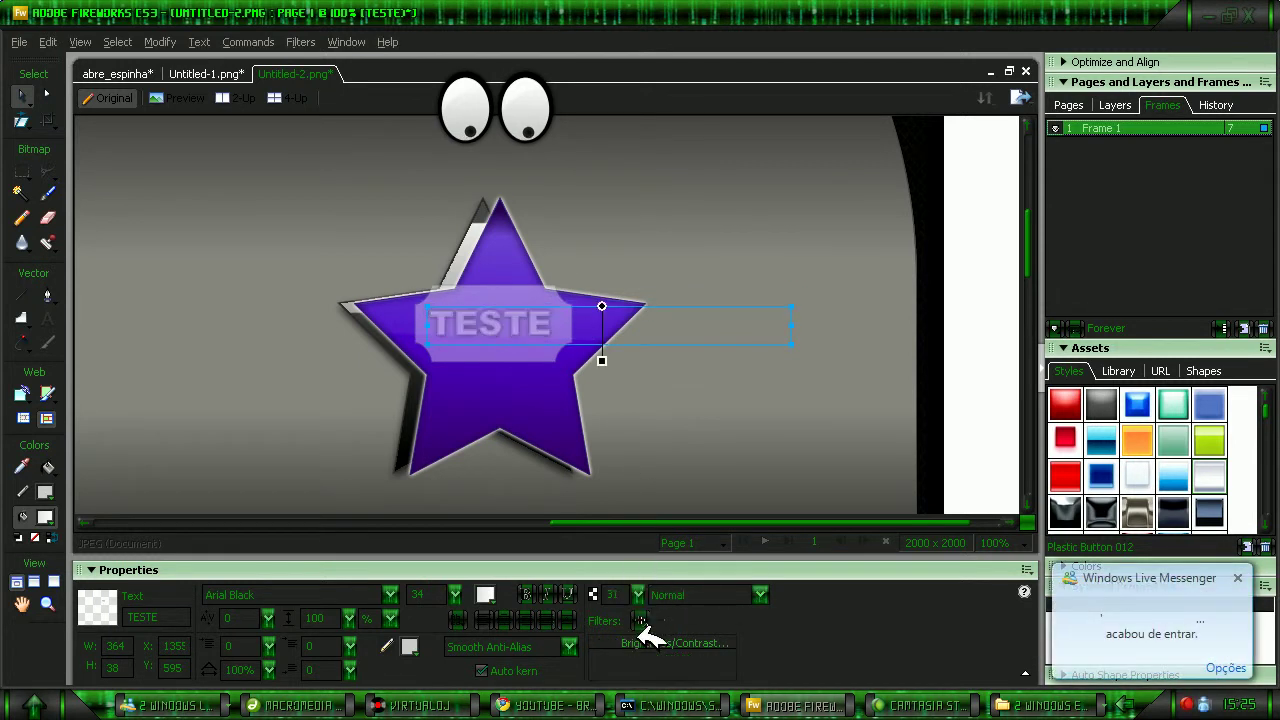
# - Move the chamfer rectangle and the TESTE text together down to the lower middle of the star
pyautogui.click(514, 340)
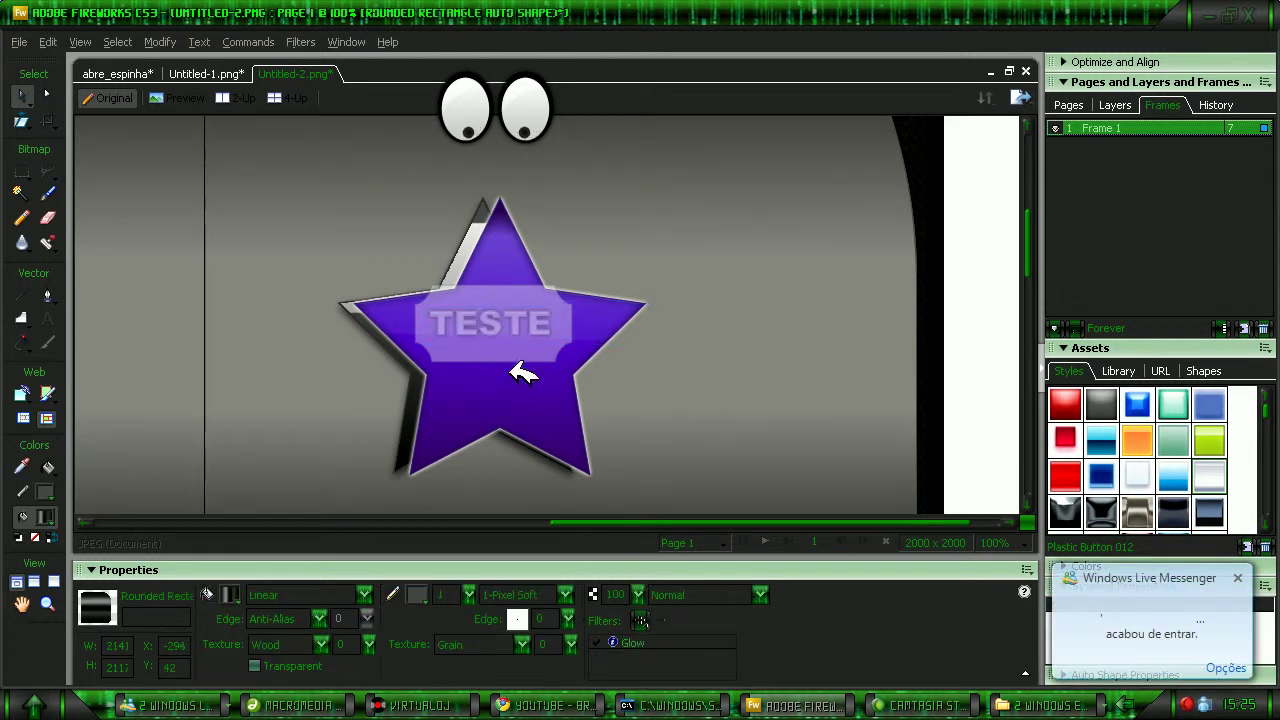
pyautogui.moveTo(466, 335); pyautogui.dragTo(492, 390)
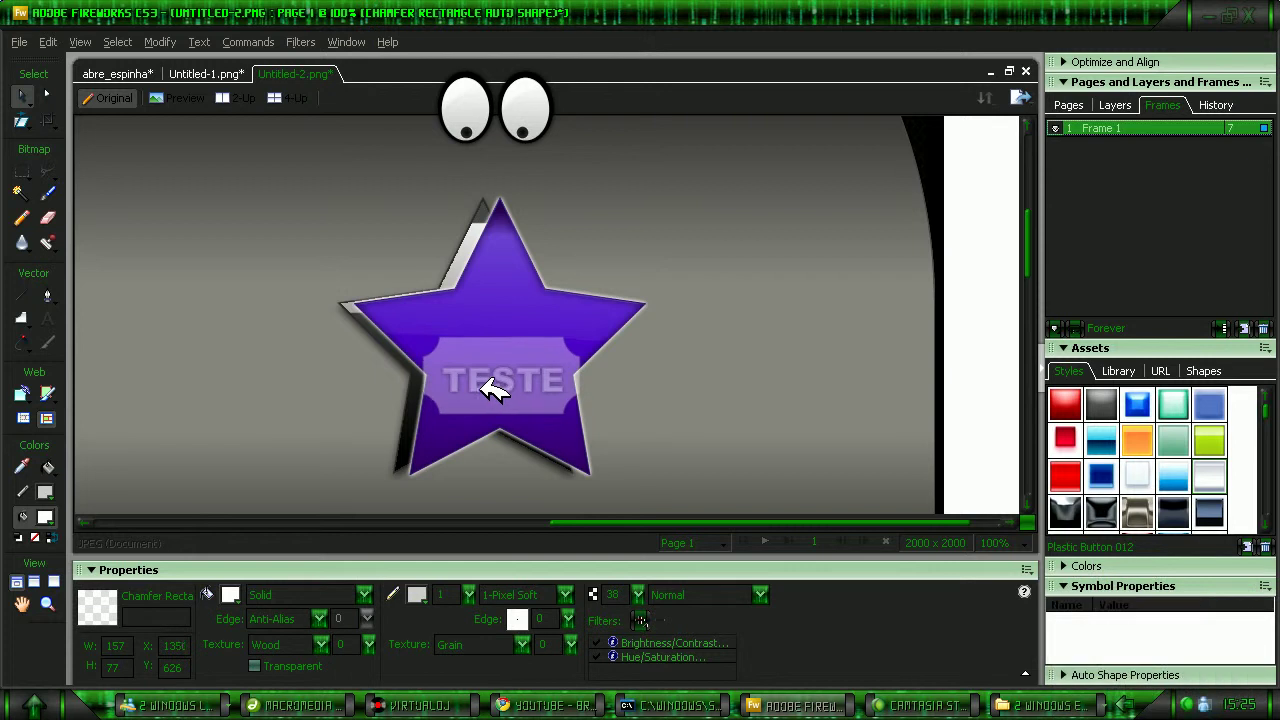